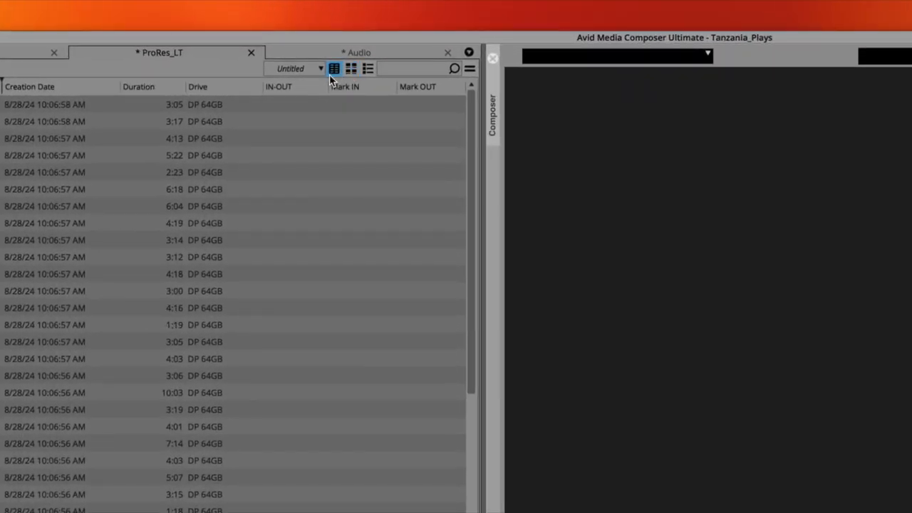
- Compare the bin display modes: show ProRes_LT and Audio in frame view, then both in script view
left_click(352, 71)
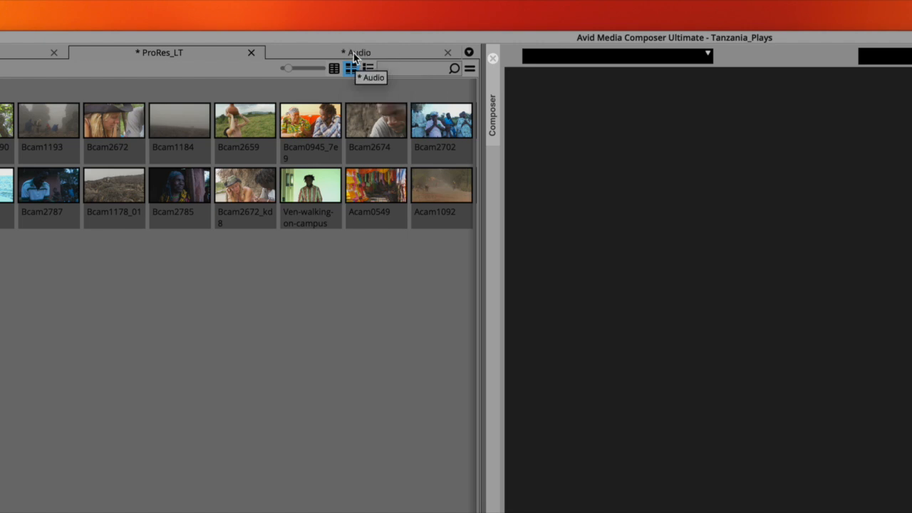
left_click(353, 53)
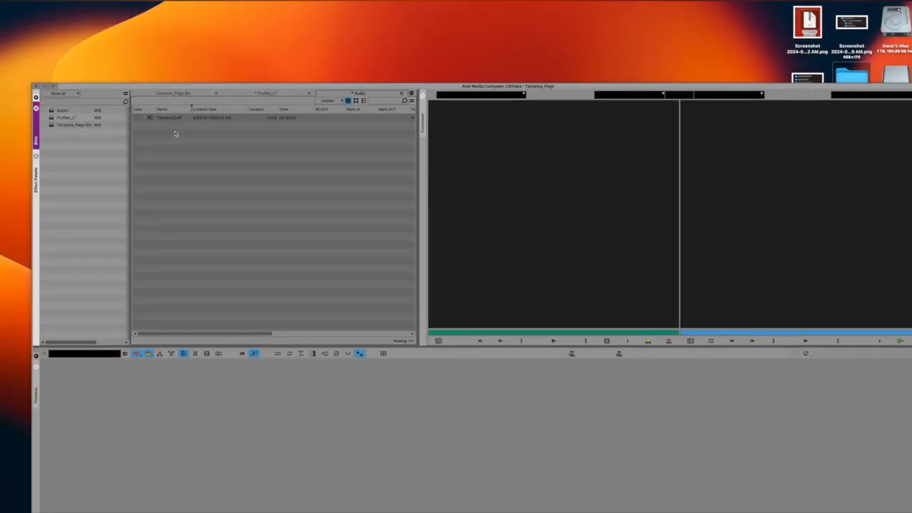
left_click(355, 100)
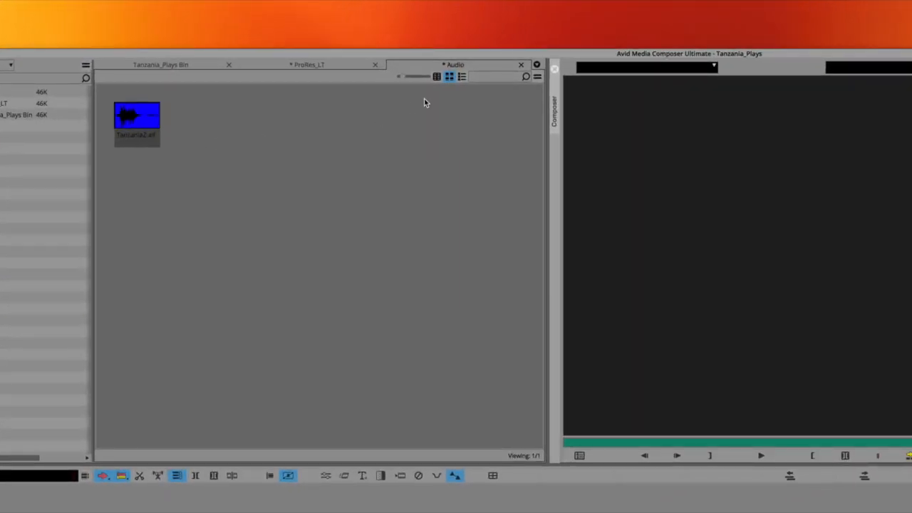
left_click(461, 77)
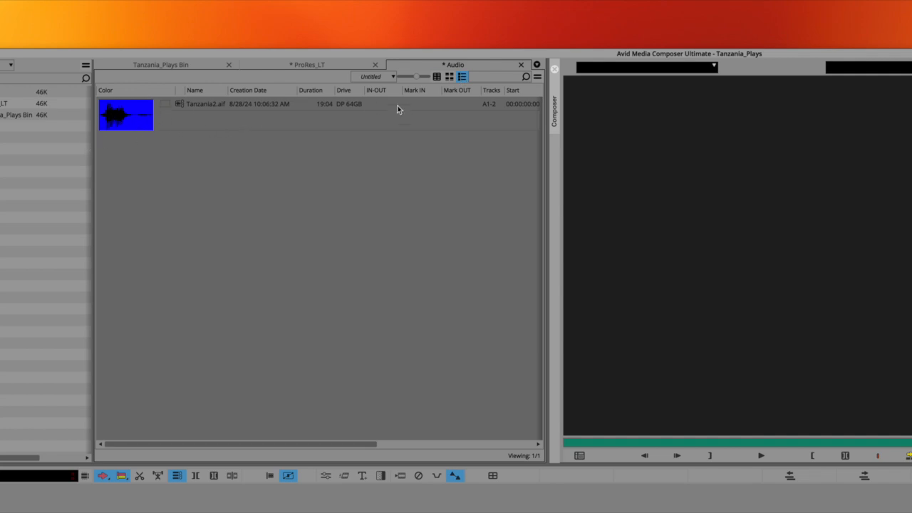
left_click(337, 62)
left_click(463, 77)
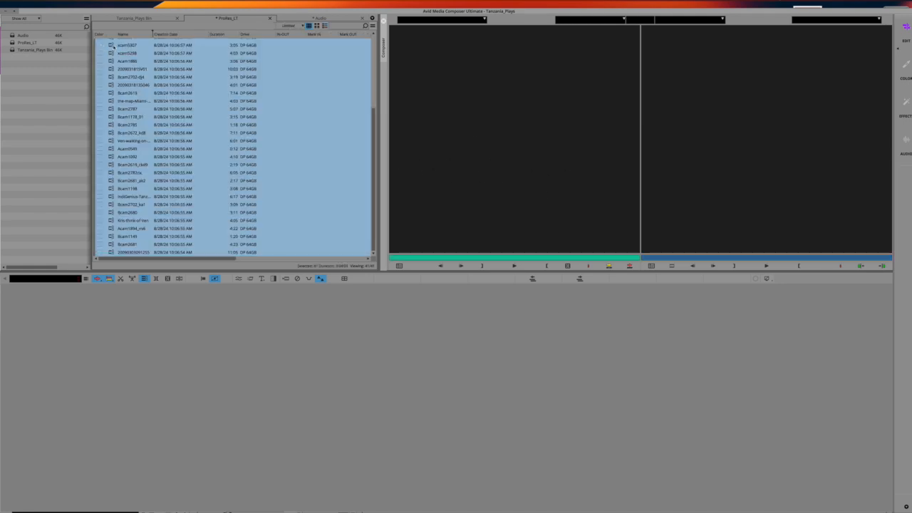
- Load all selected ProRes_LT clips into the Source monitor and open its list of loaded clips
left_click_drag(114, 46, 458, 80)
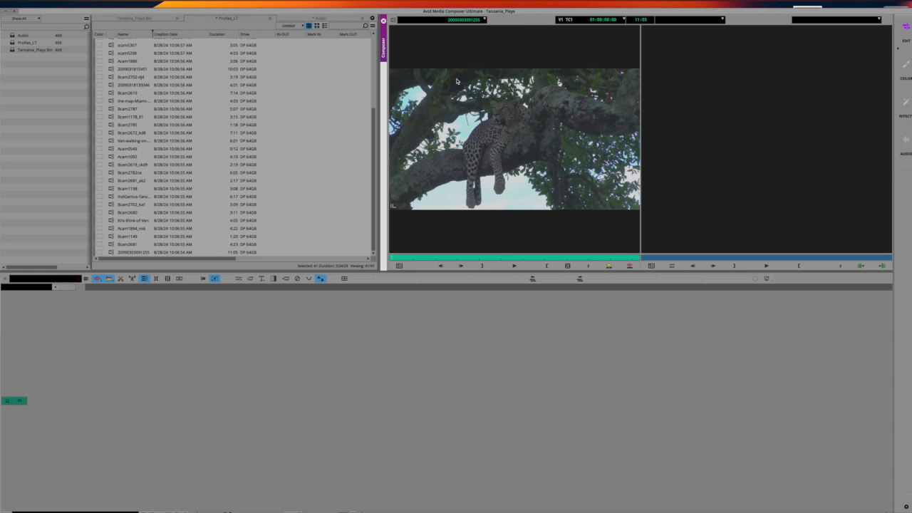
left_click(485, 20)
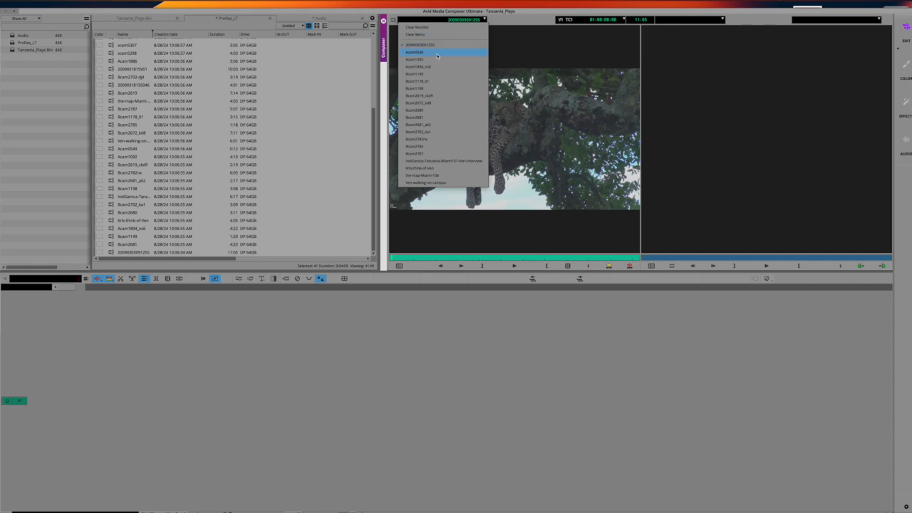
left_click_drag(530, 14, 511, 26)
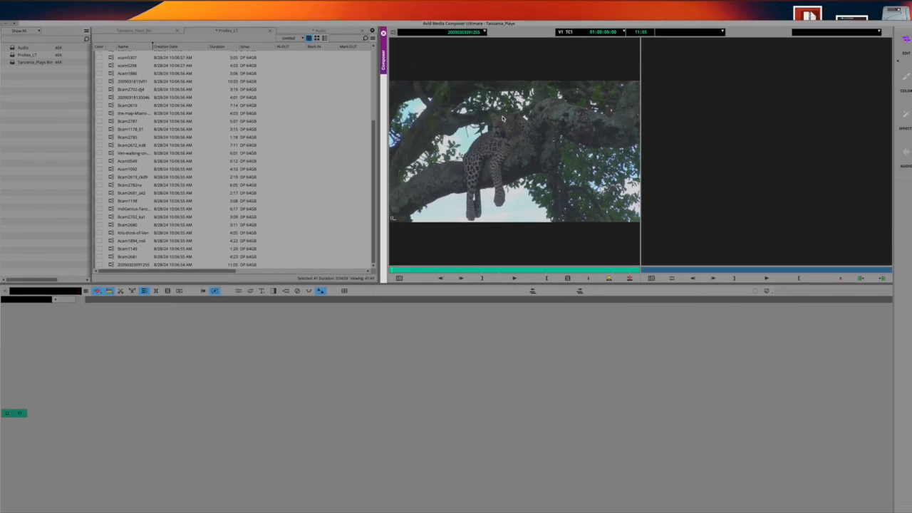
left_click(485, 32)
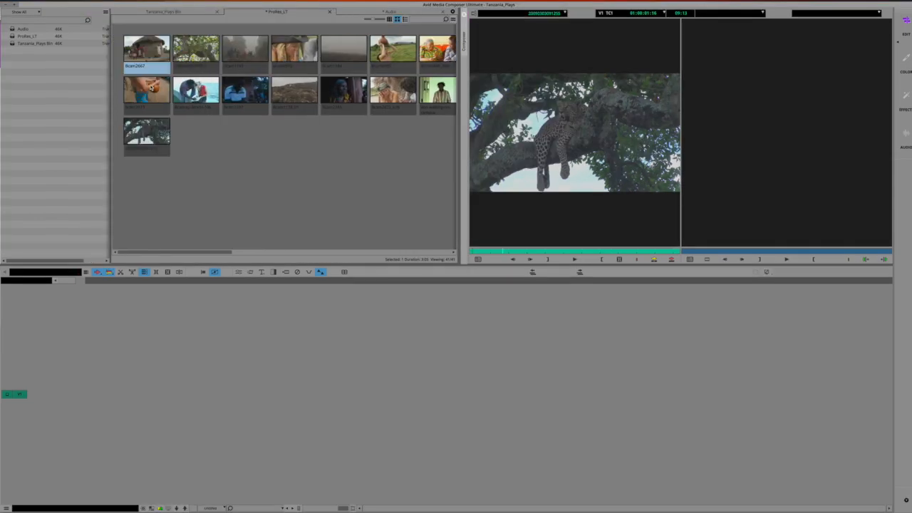
- Load the Acam1894 village road clip from the ProRes_LT bin into the Source monitor and play it
scroll(253, 89, "right", 5)
scroll(259, 87, "right", 5)
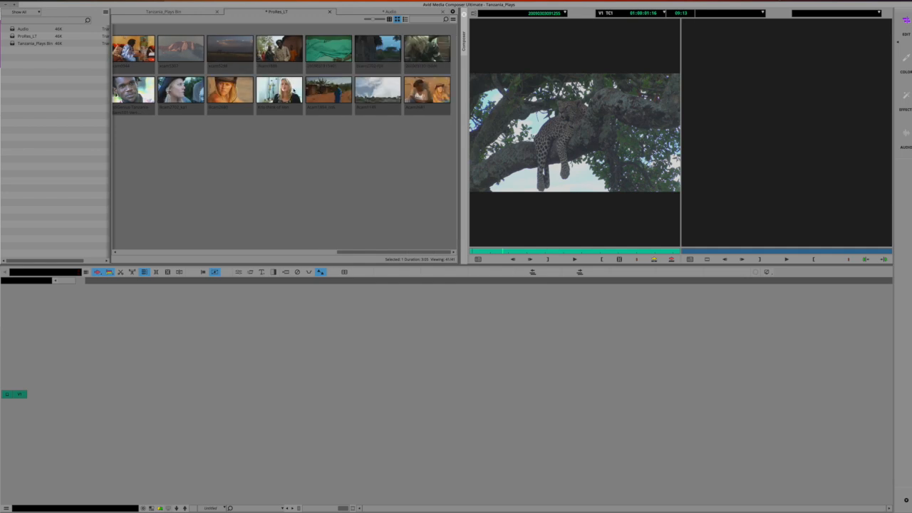
double_click(327, 91)
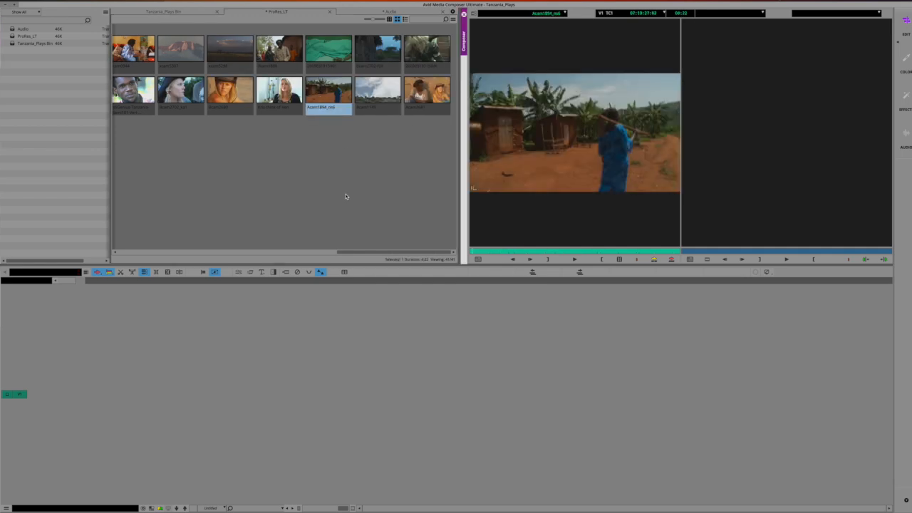
key("space")
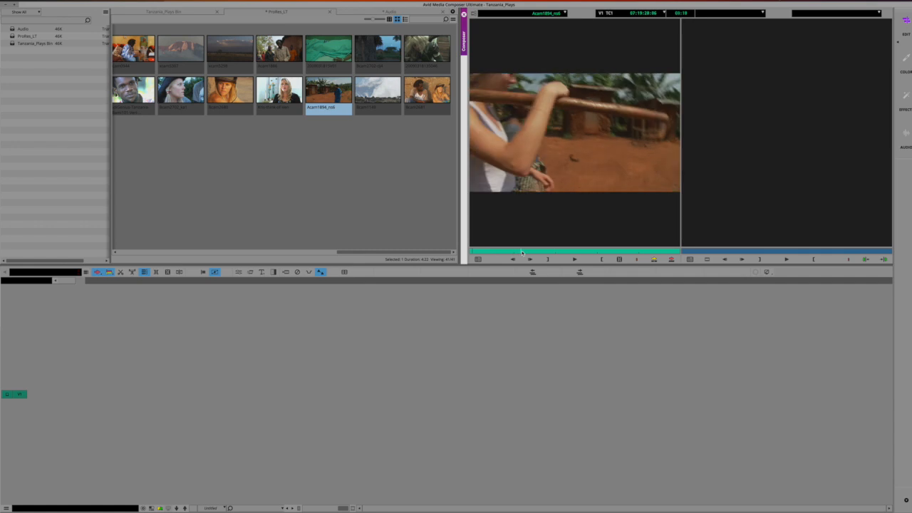
- Mark an In point at 07:19:27:09 and an Out point at 07:19:28:17 in the Acam1894 source clip
left_click_drag(531, 250, 484, 247)
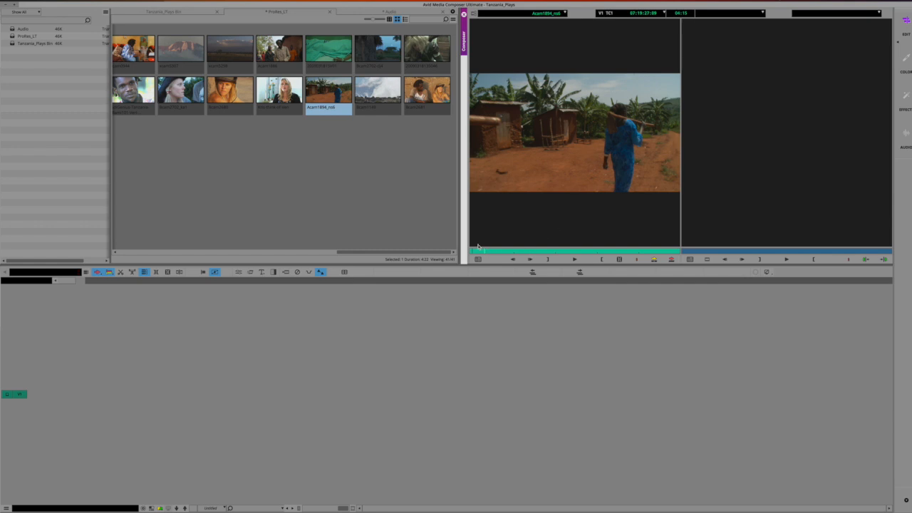
key("i")
left_click(492, 253)
left_click_drag(492, 252, 540, 259)
left_click(546, 258)
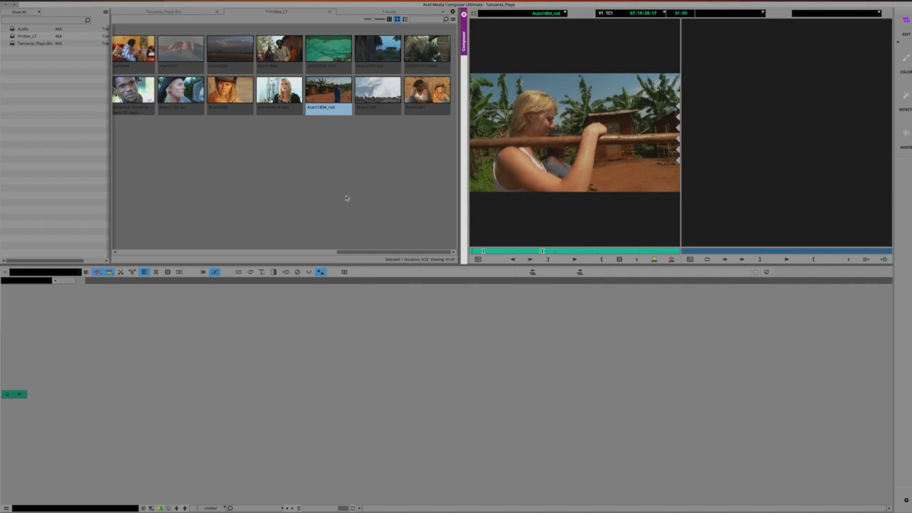
- Splice the marked Acam1894 segment into a new sequence stored in Tanzania_Plays Bin and return the playhead to the sequence start
left_click(654, 261)
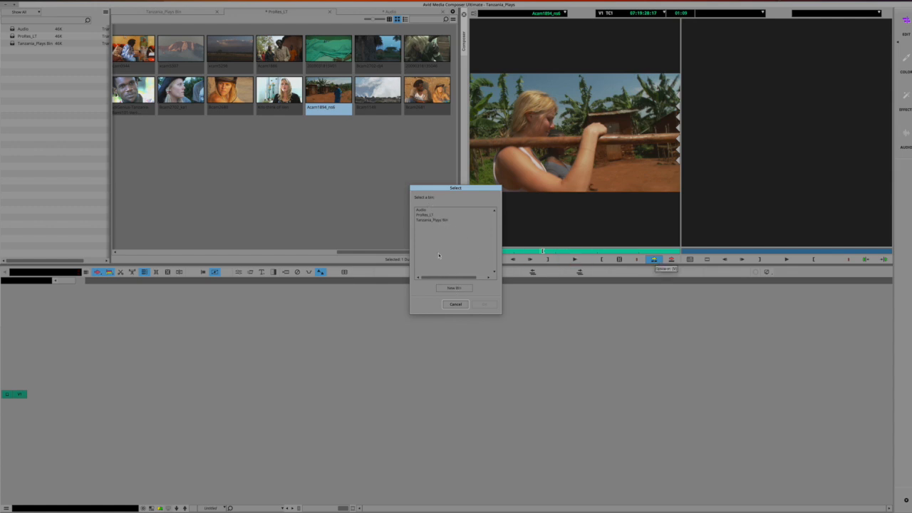
left_click(444, 222)
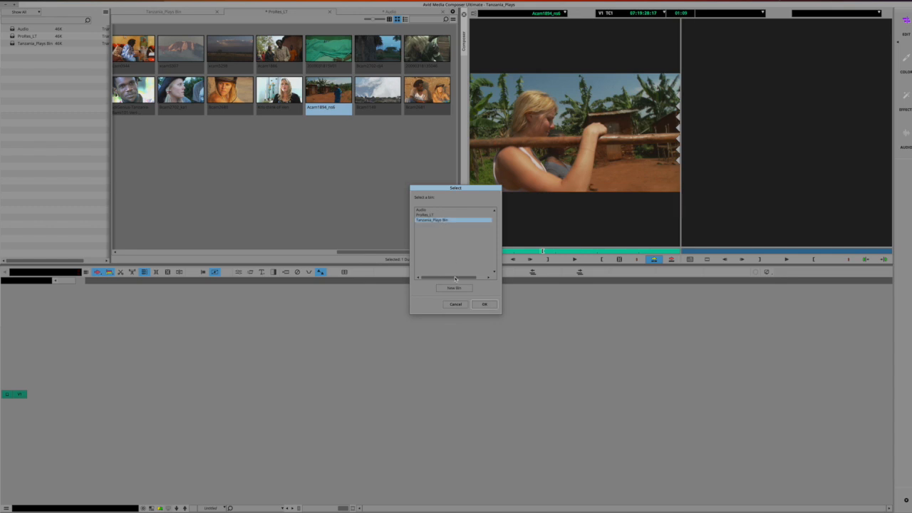
left_click(487, 305)
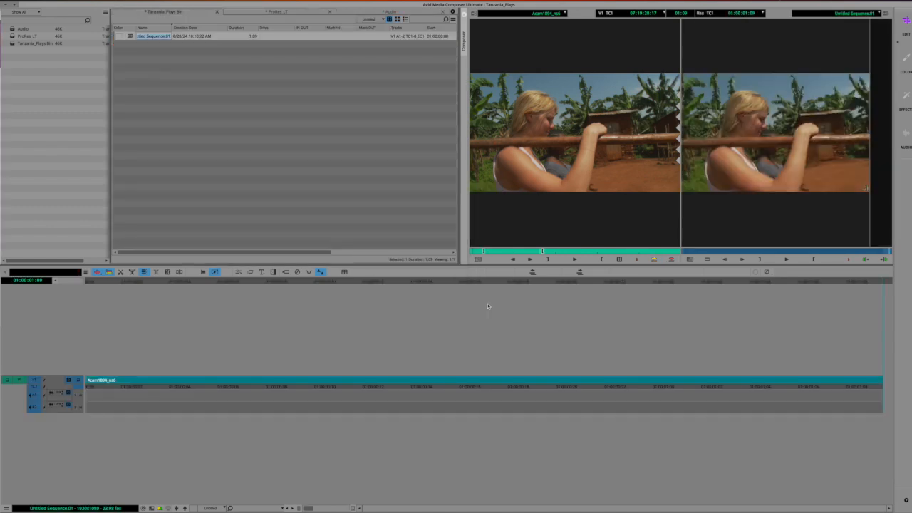
left_click(89, 282)
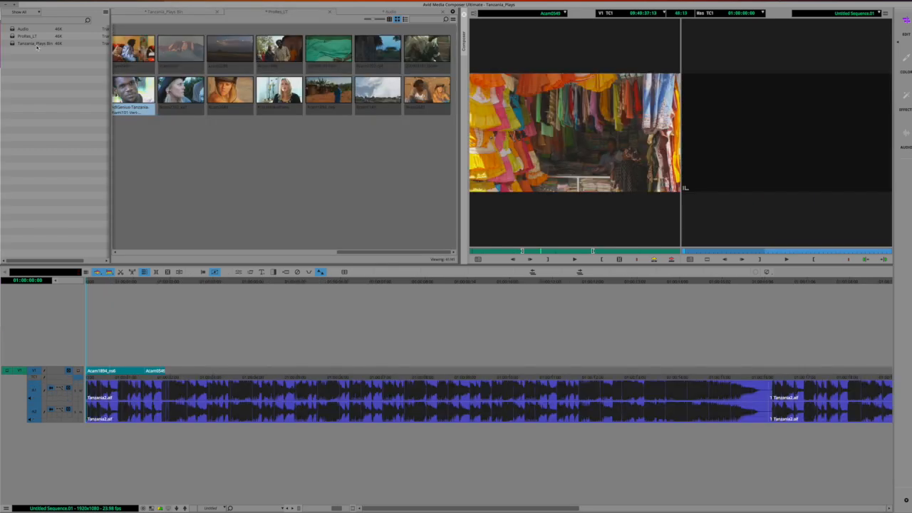
- Rename the untitled sequence in Tanzania_Plays Bin as TZ_PLAYS
left_click(36, 45)
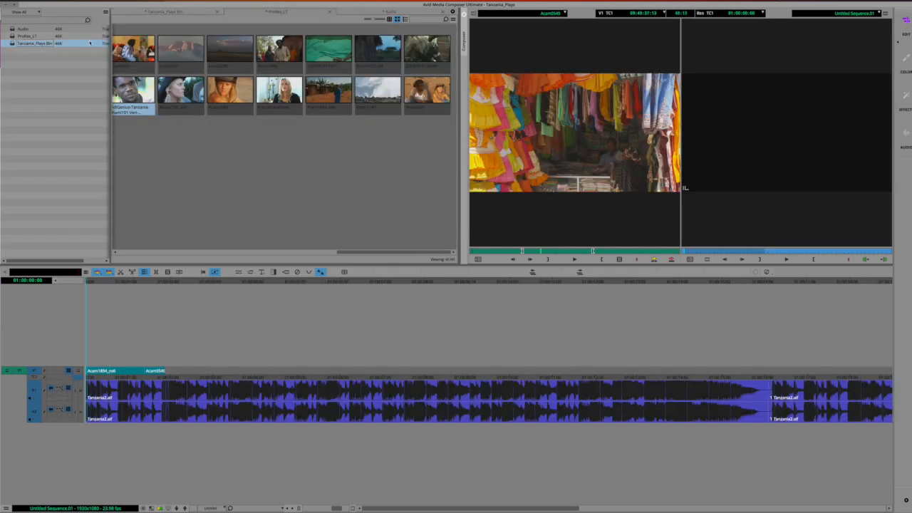
left_click(165, 13)
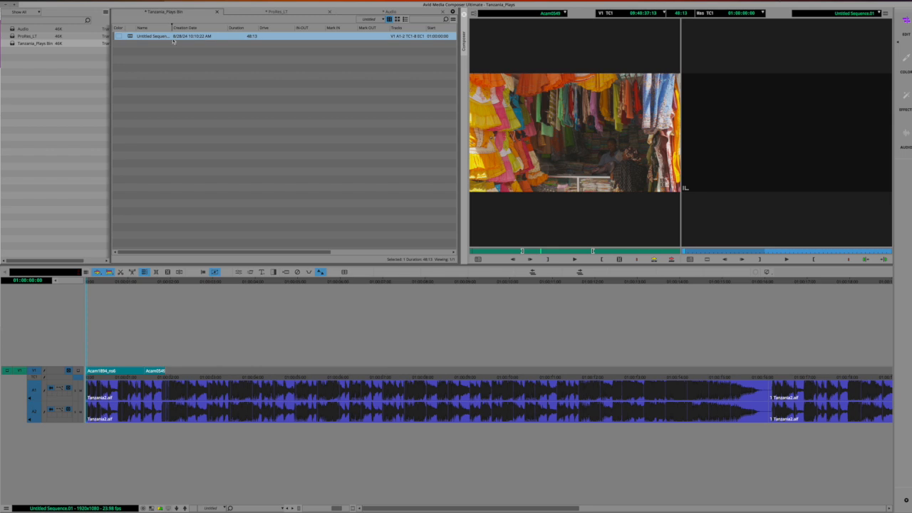
left_click(146, 35)
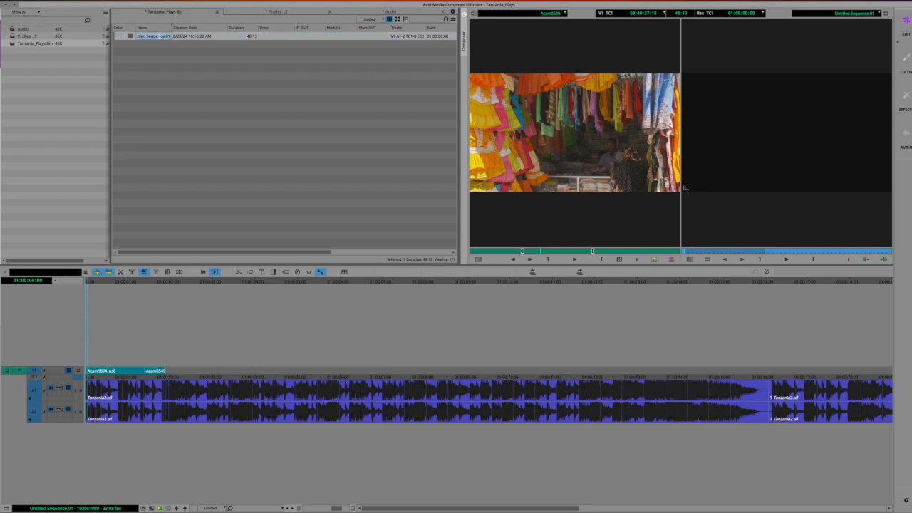
type("TZ_PLAYS")
left_click(215, 230)
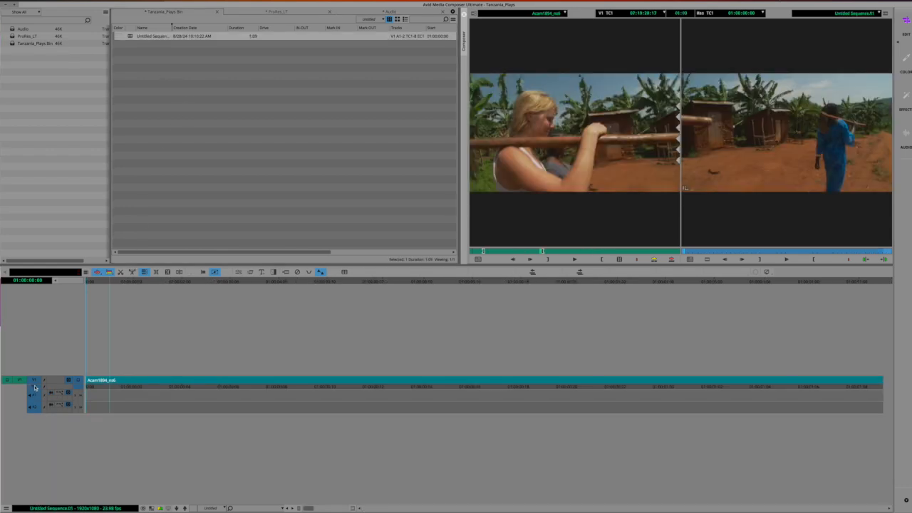
- Turn off video track V1 and place Tanzania2.aif from the Audio bin on tracks A1 and A2 at the sequence start
left_click(35, 380)
left_click(78, 382)
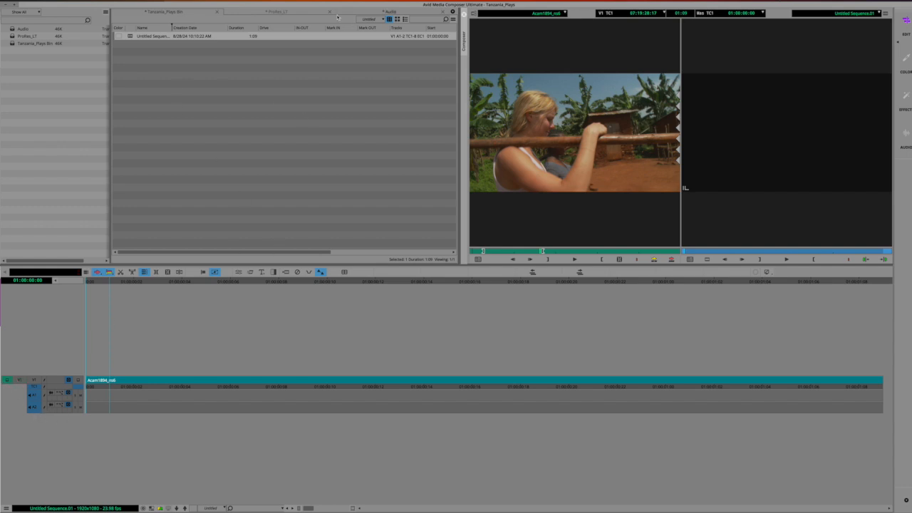
left_click(376, 13)
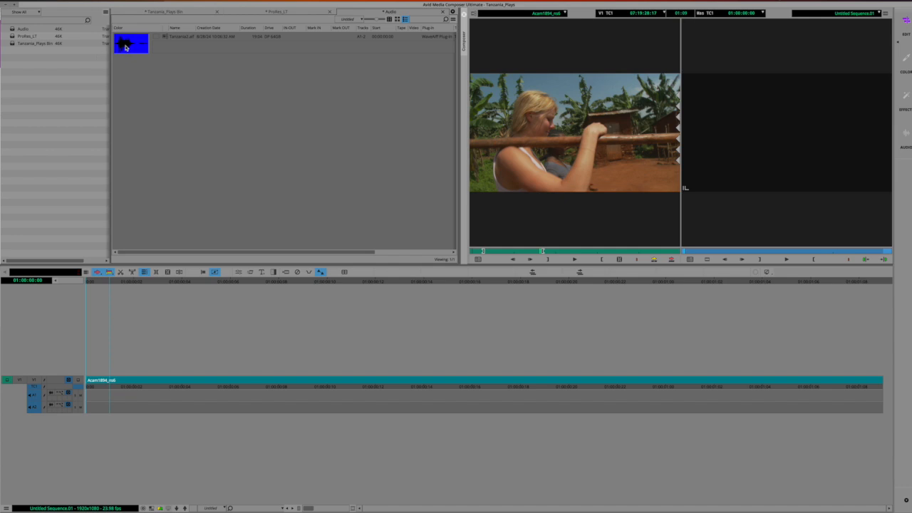
left_click_drag(128, 47, 80, 390)
- Splice two more copies of Tanzania2.aif onto the end of the sequence from the Source monitor
left_click(243, 282)
key("End")
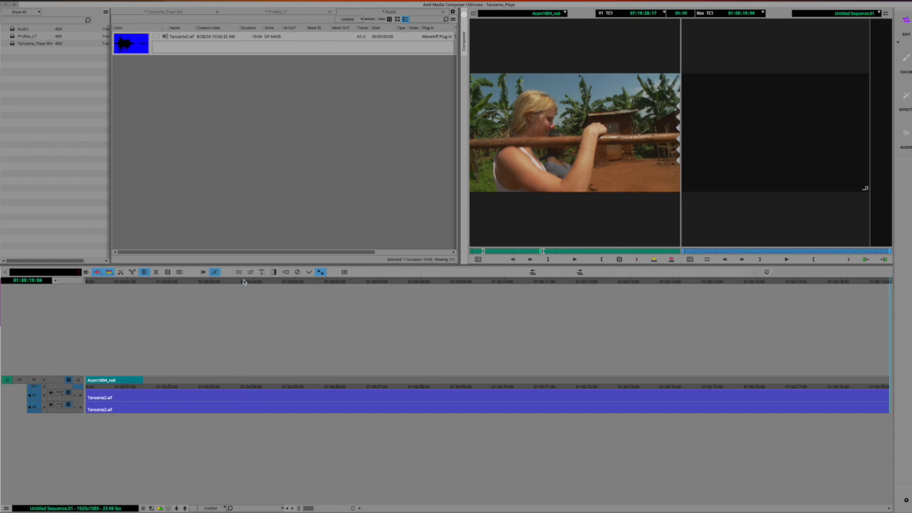
key("Up")
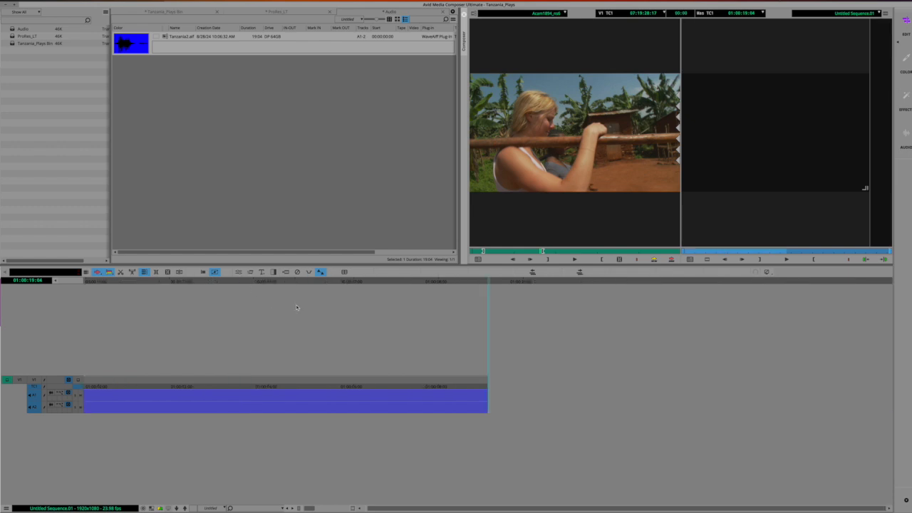
double_click(126, 41)
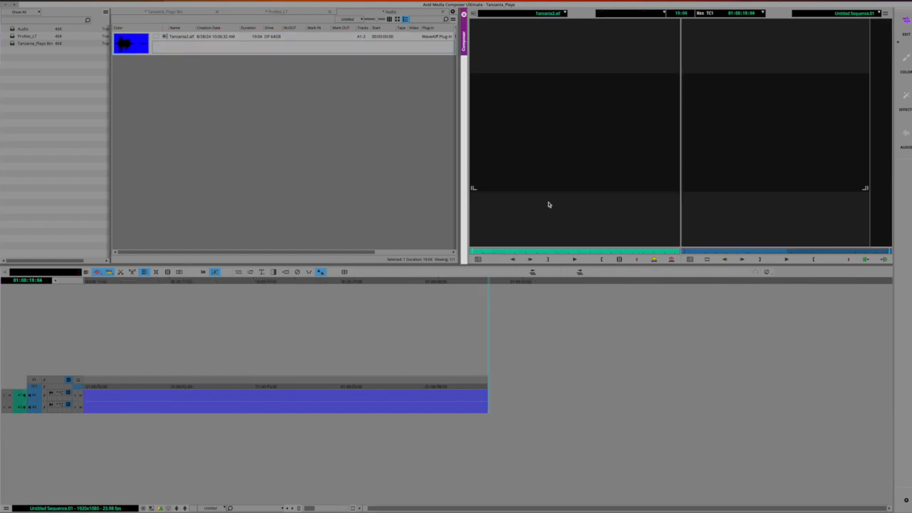
left_click(655, 260)
left_click(654, 260)
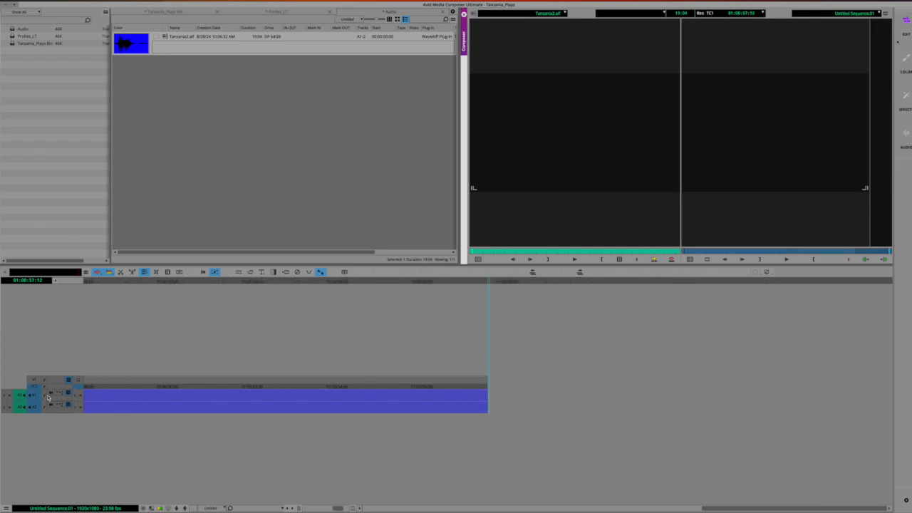
- Expand the timeline's track controls and display the audio waveforms for tracks A1 and A2
left_click(57, 283)
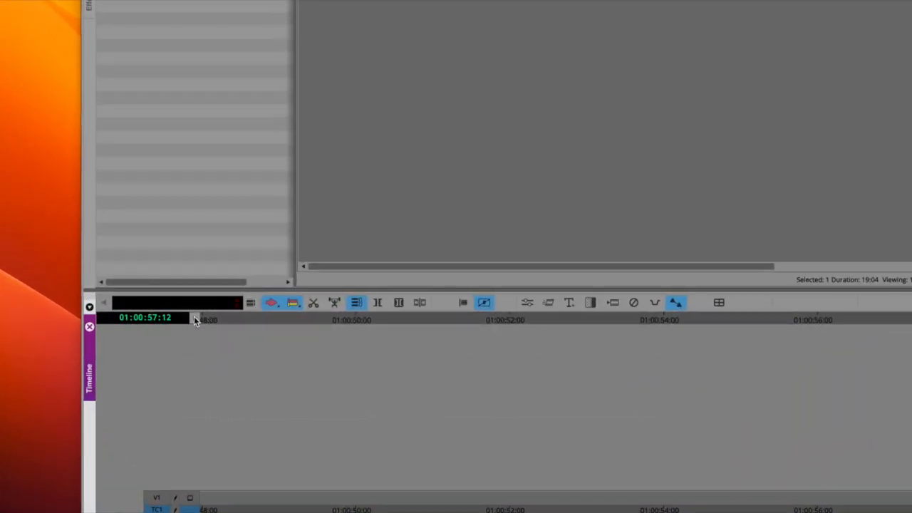
left_click(193, 318)
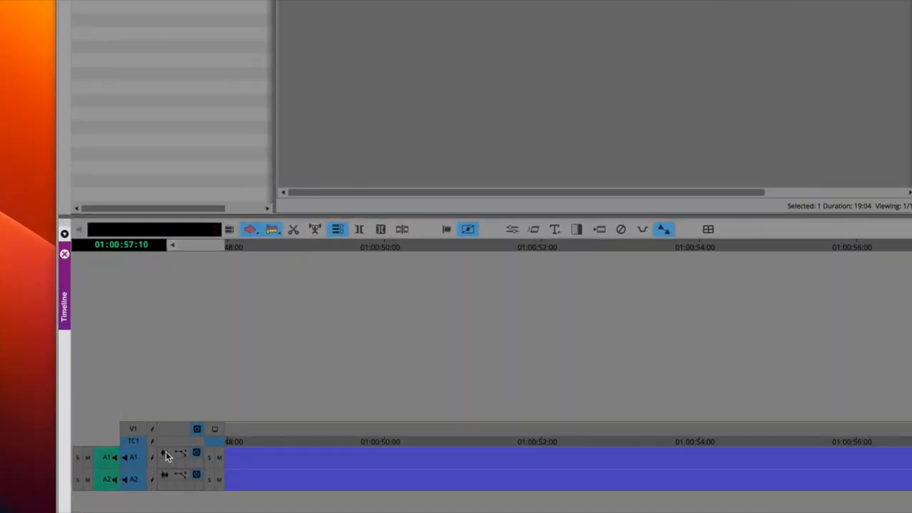
left_click(165, 453)
left_click(165, 474)
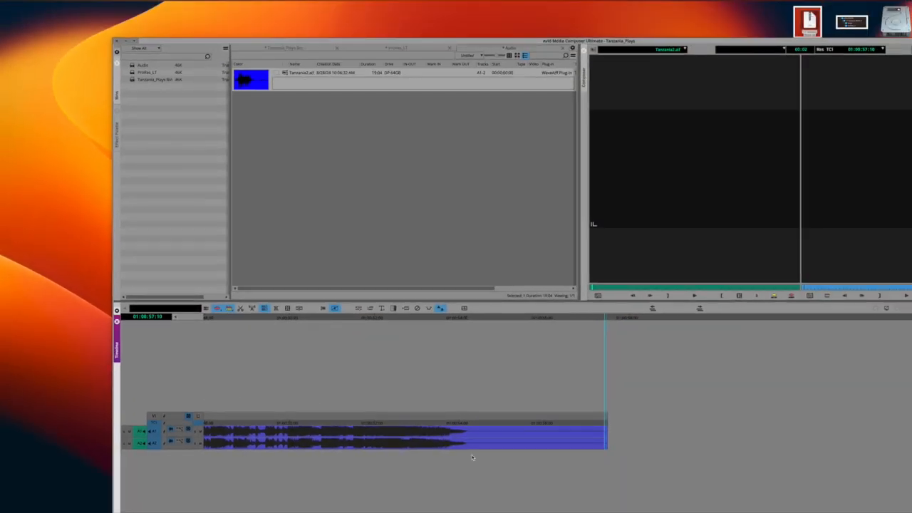
- Examine the music waveforms from the sequence start through the silent tail before the second Tanzania2.aif clip
scroll(346, 439, "left", 15)
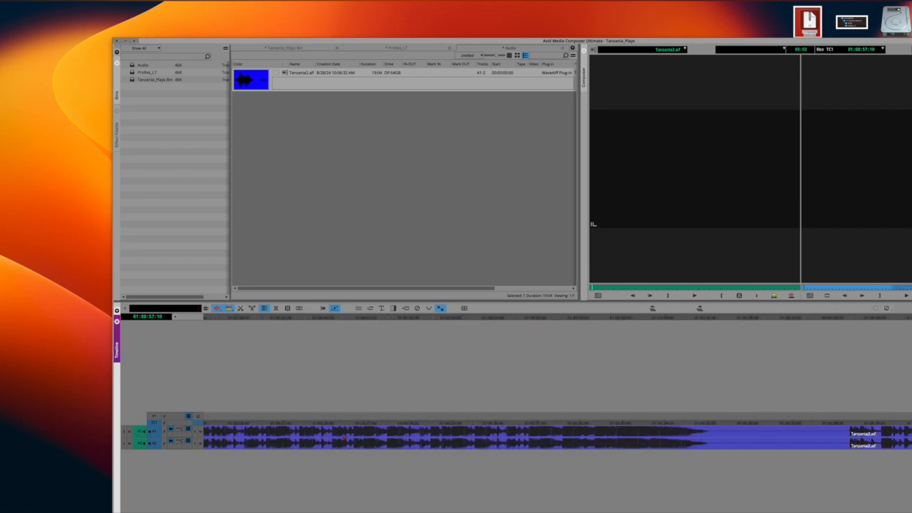
scroll(342, 437, "left", 15)
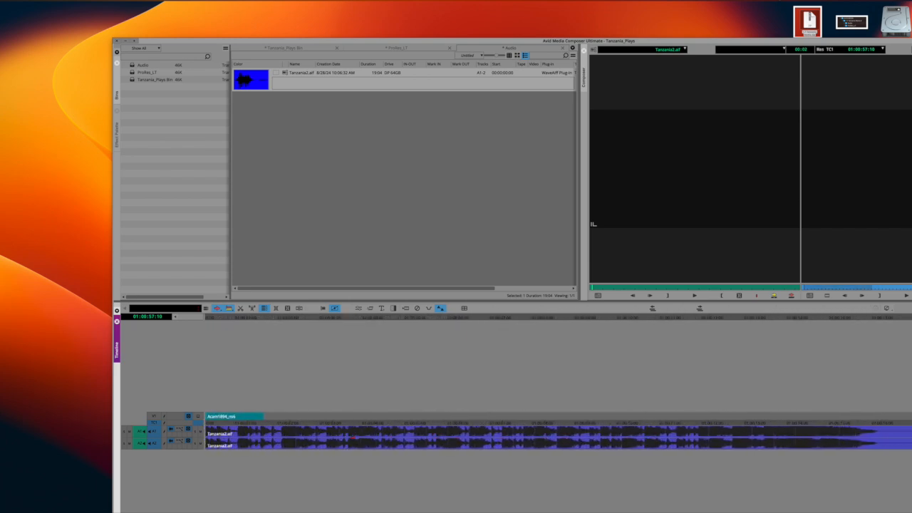
scroll(351, 435, "right", 15)
scroll(348, 413, "left", 14)
scroll(343, 416, "right", 2)
scroll(343, 415, "right", 3)
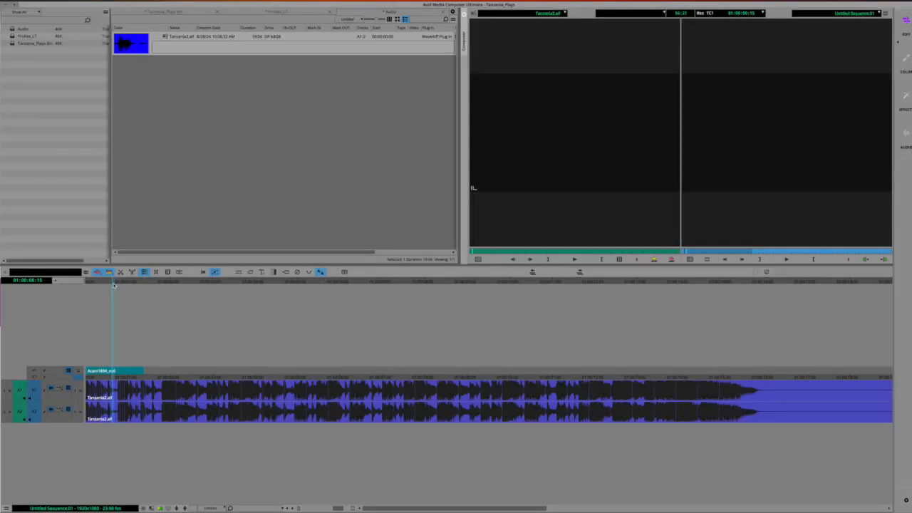
left_click_drag(114, 283, 137, 283)
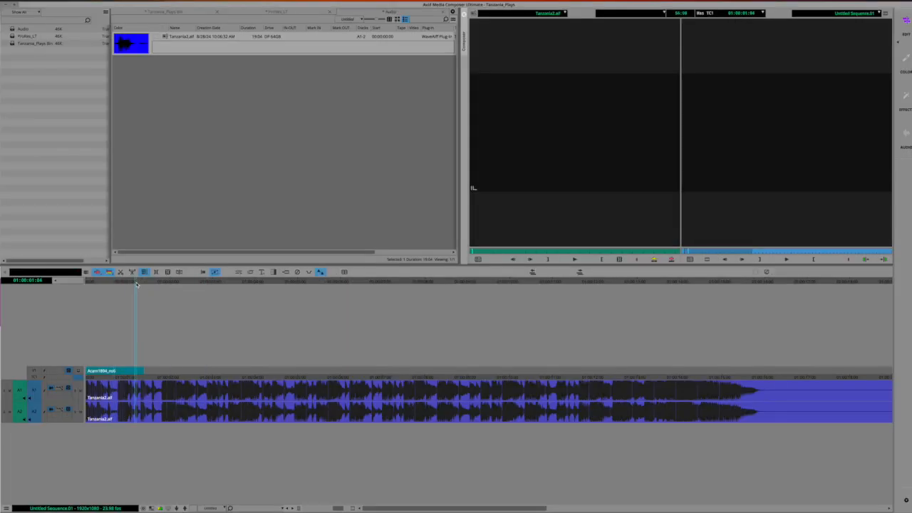
scroll(98, 386, "right", 1)
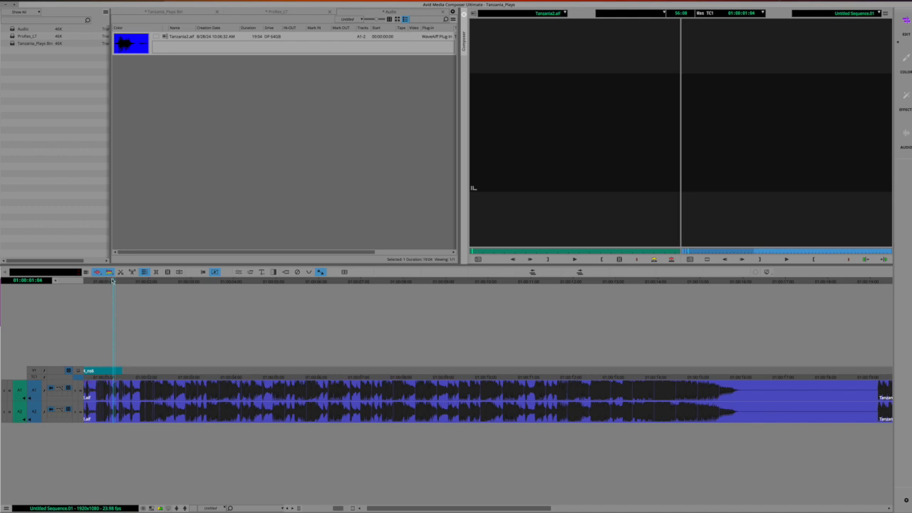
left_click_drag(116, 282, 586, 356)
key("u")
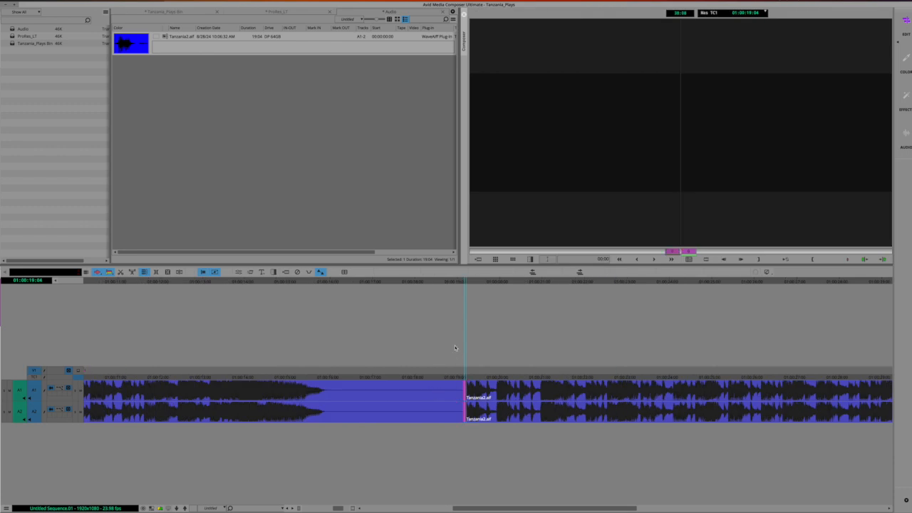
- Mark the silent tail of the first Tanzania2.aif clip from 01:00:16:02 to 01:00:19:01
left_click_drag(414, 284, 333, 280)
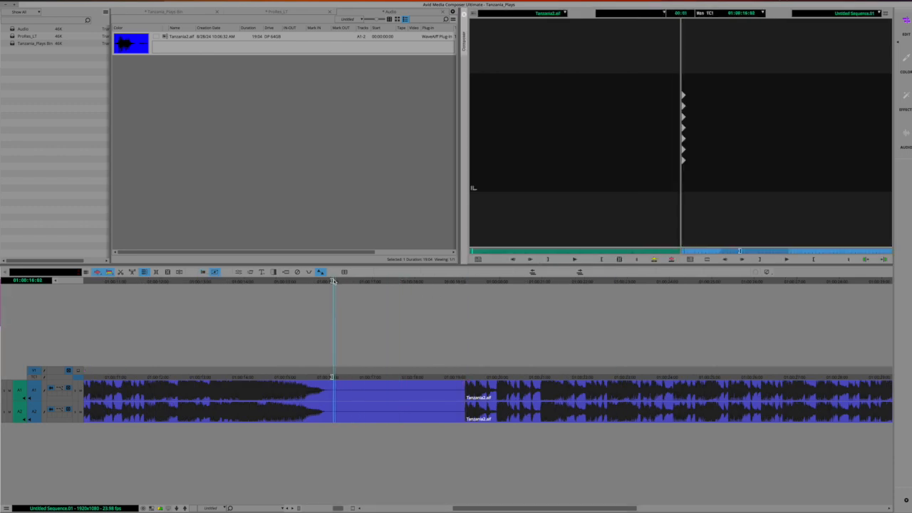
scroll(354, 310, "left", 1)
left_click_drag(446, 281, 482, 289)
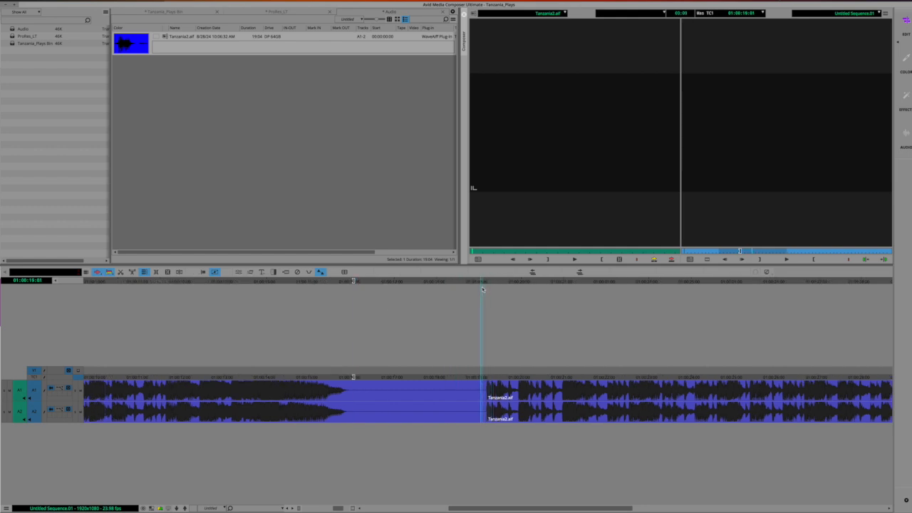
key("o")
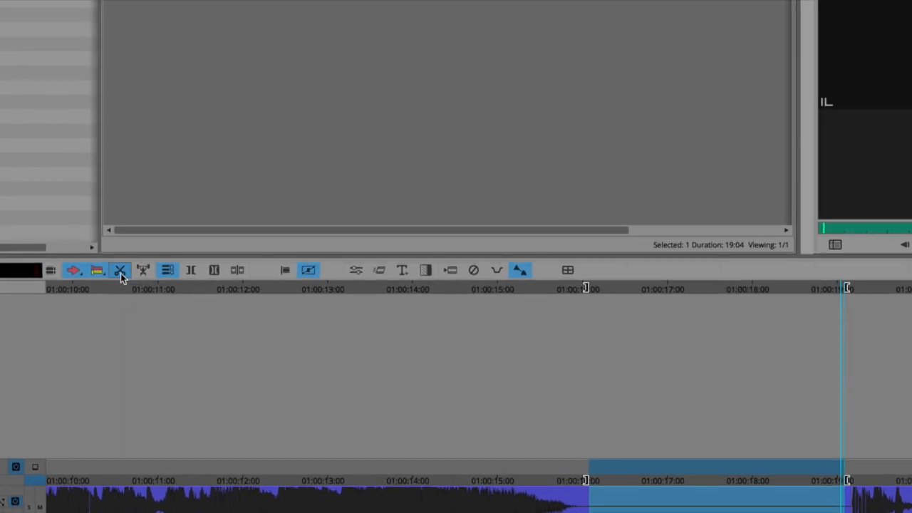
- Compare Extract and Lift on the marked silence, leaving the range removed and the gap closed
left_click(120, 272)
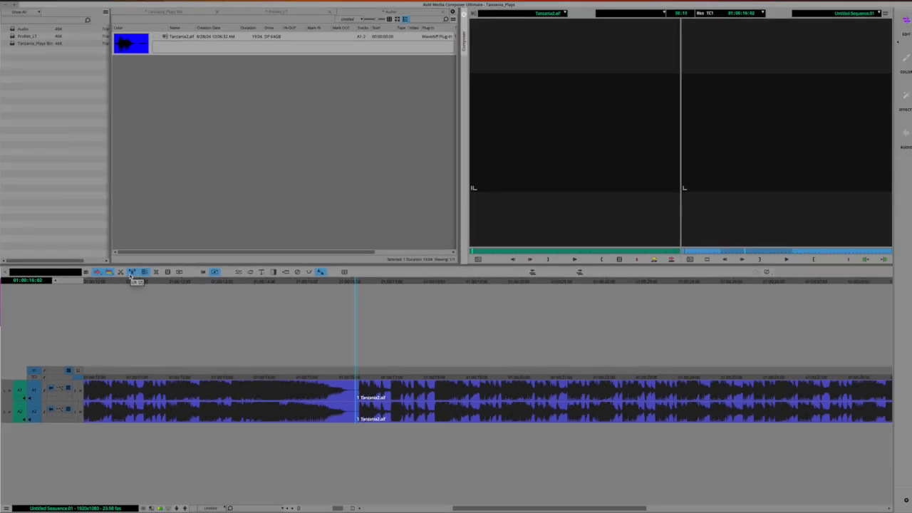
key("super+z")
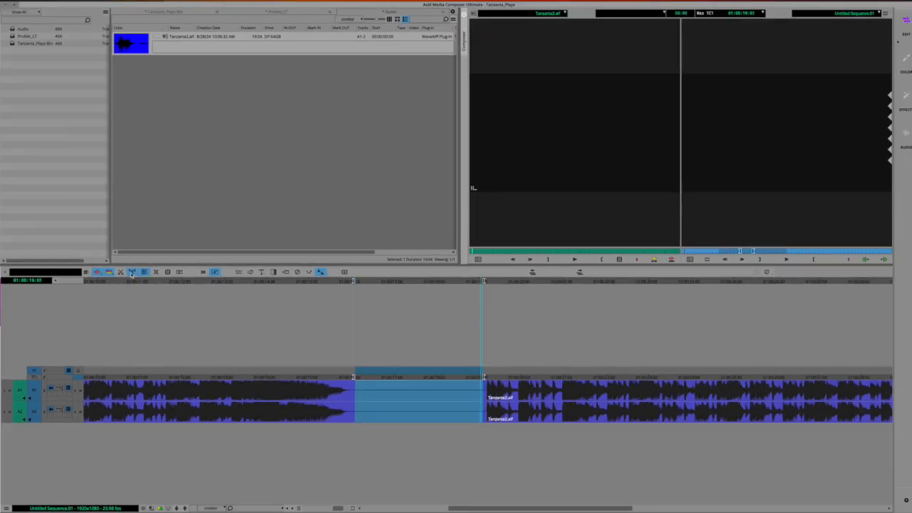
left_click(132, 273)
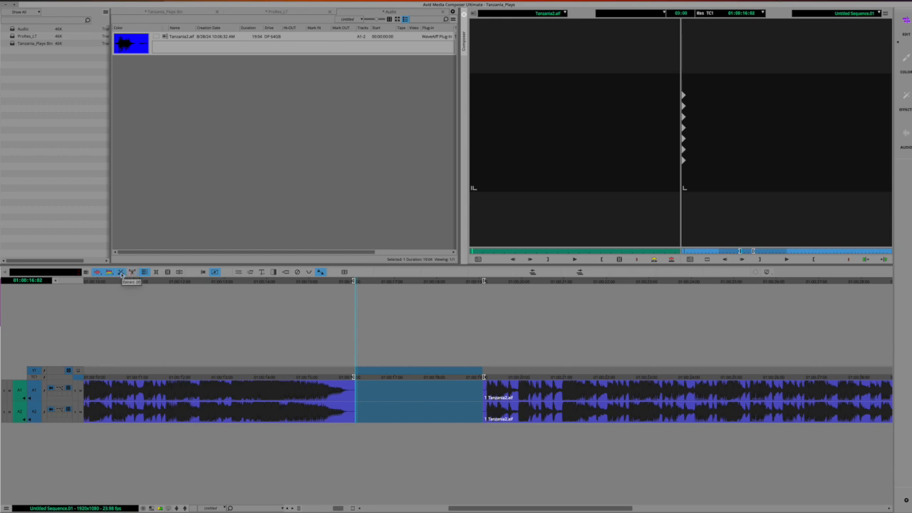
left_click(121, 272)
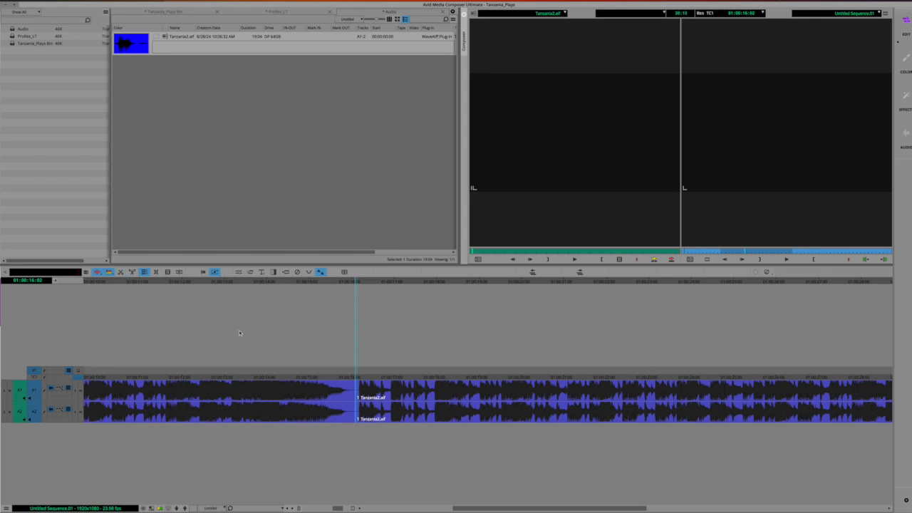
- Mark the second Tanzania2.aif clip's silent tail from 01:00:32:06 to 01:00:35:06 and extract it
scroll(347, 405, "right", 5)
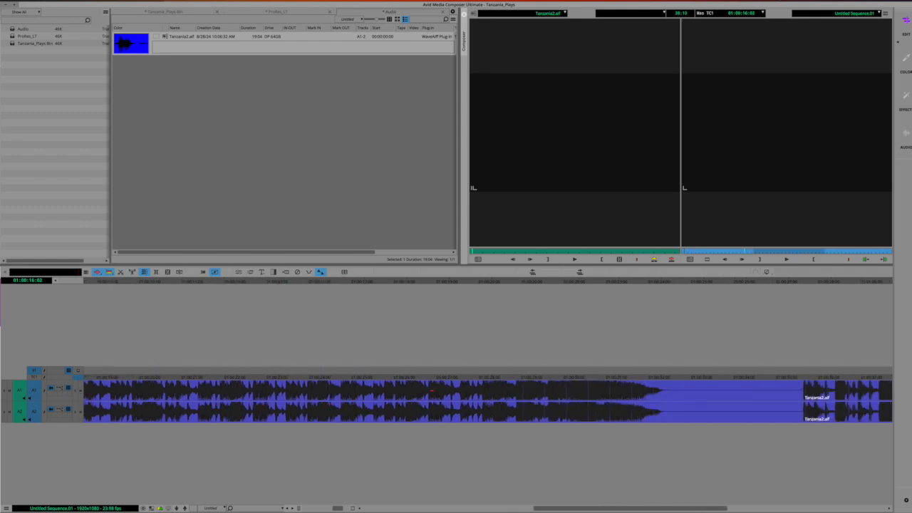
left_click_drag(647, 282, 673, 282)
key("i")
left_click_drag(777, 282, 801, 284)
key("o")
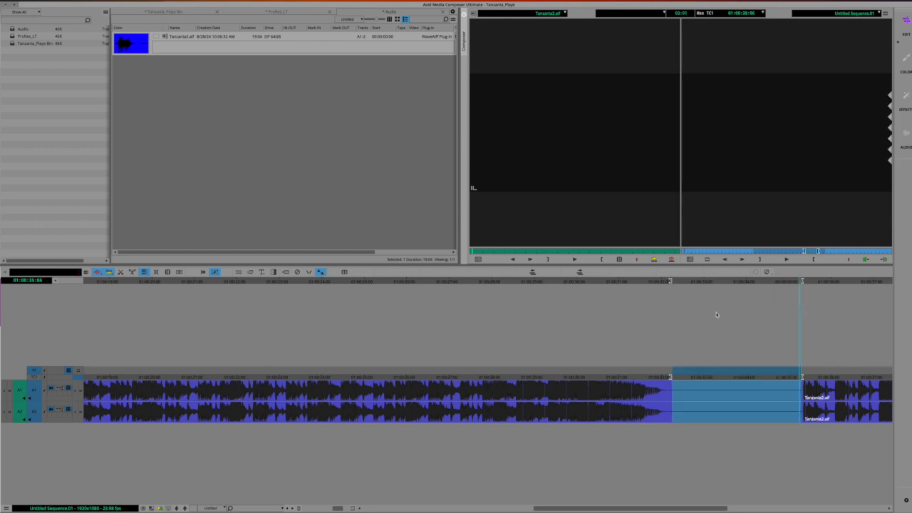
left_click(121, 271)
- Mark the third Tanzania2.aif clip's silence from about 01:00:48:13 to the sequence end and extract it
scroll(332, 381, "right", 8)
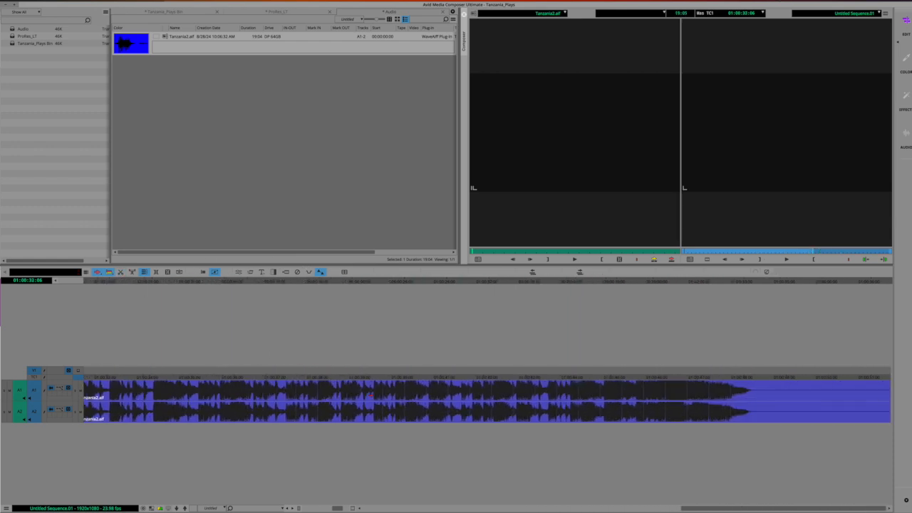
left_click_drag(738, 283, 769, 285)
key("o")
key("End")
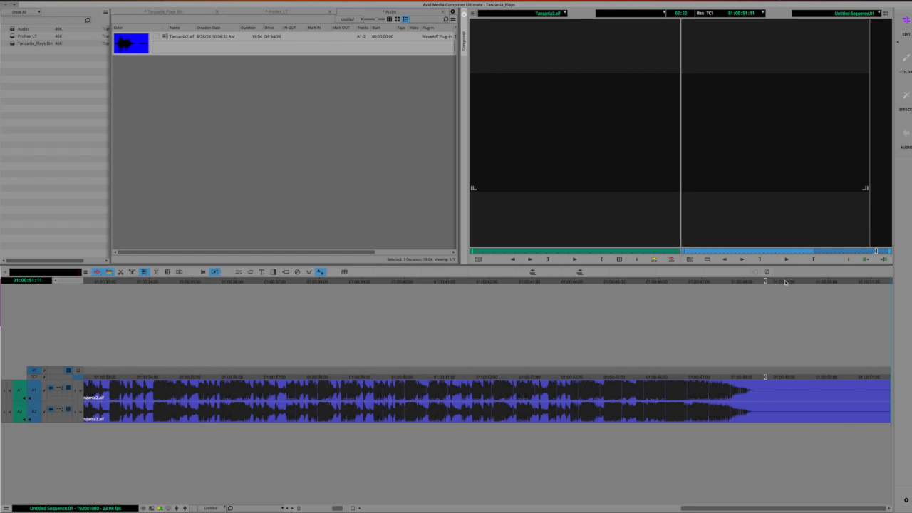
key("o")
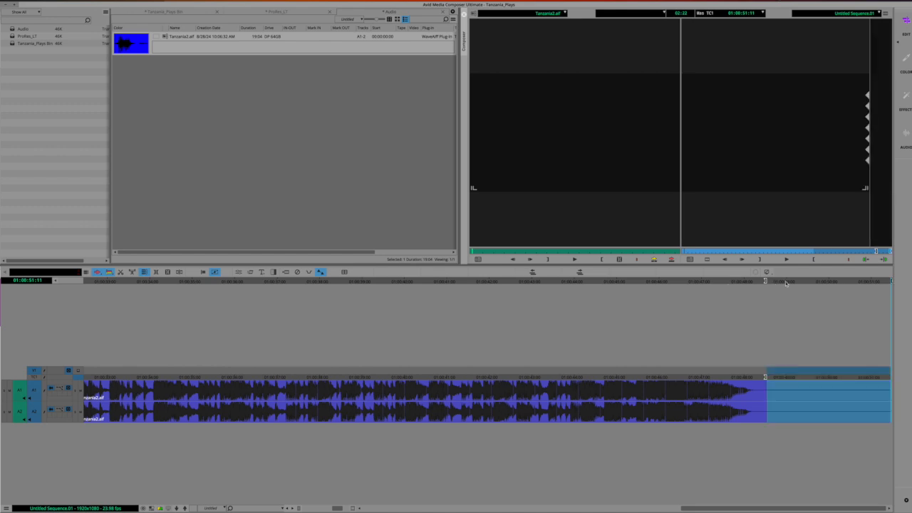
left_click(120, 272)
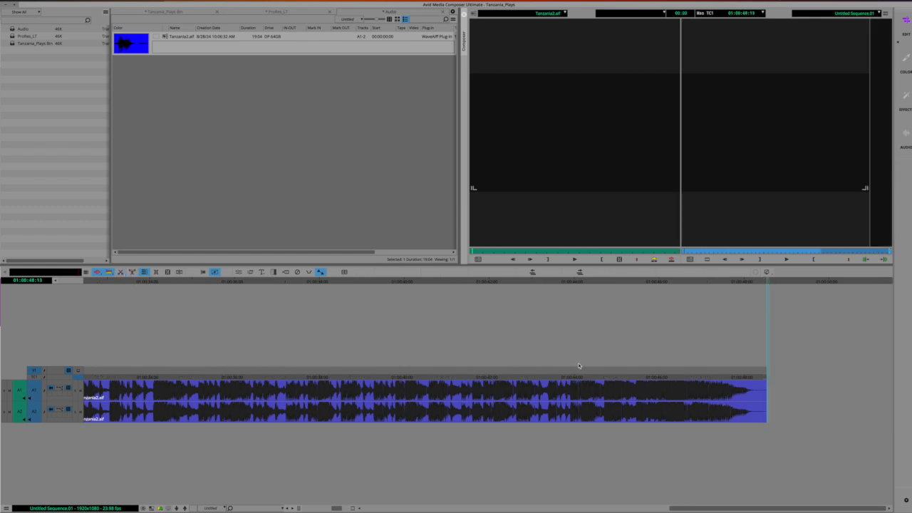
- Return to the sequence start and deselect source and record audio tracks A1 and A2
scroll(578, 365, "left", 15)
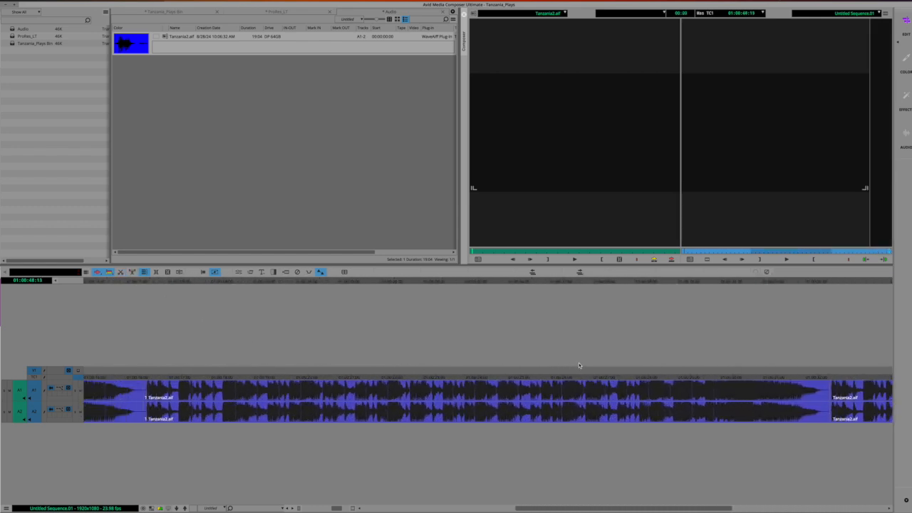
scroll(488, 399, "left", 5)
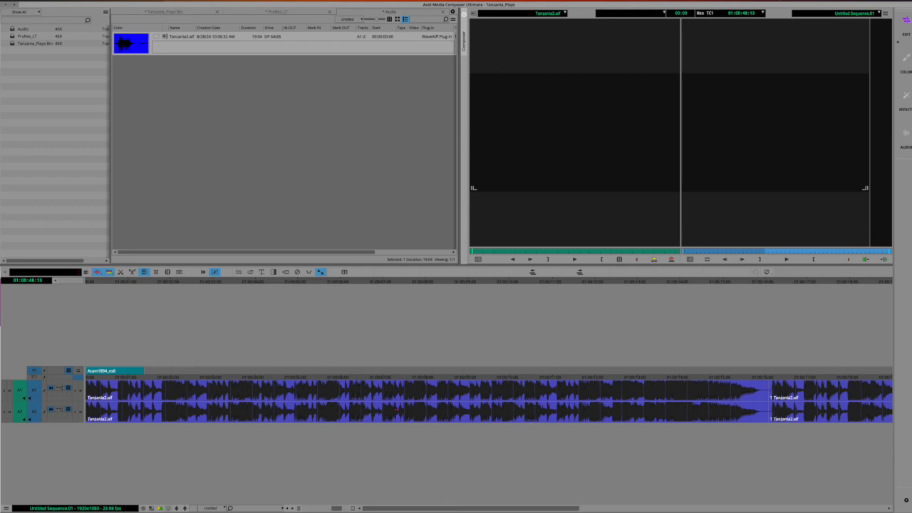
left_click(89, 280)
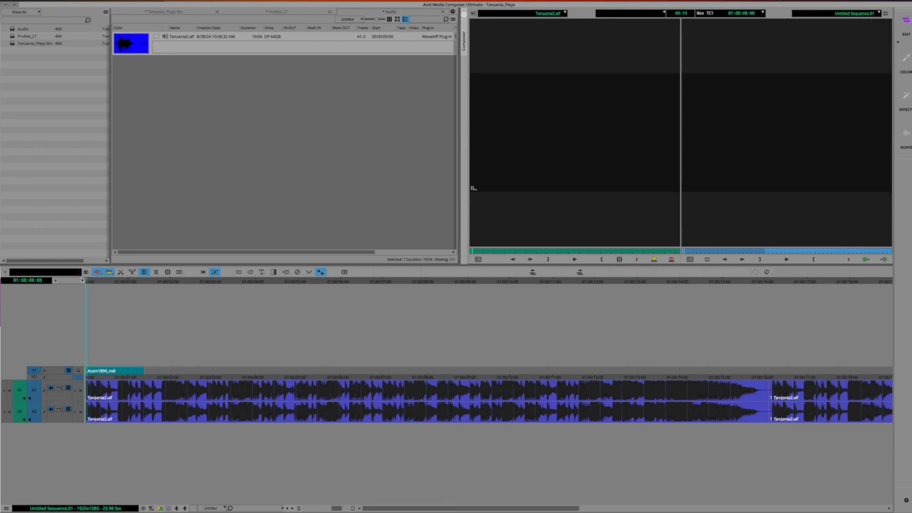
left_click(22, 416)
left_click(20, 394)
left_click(31, 393)
left_click(34, 412)
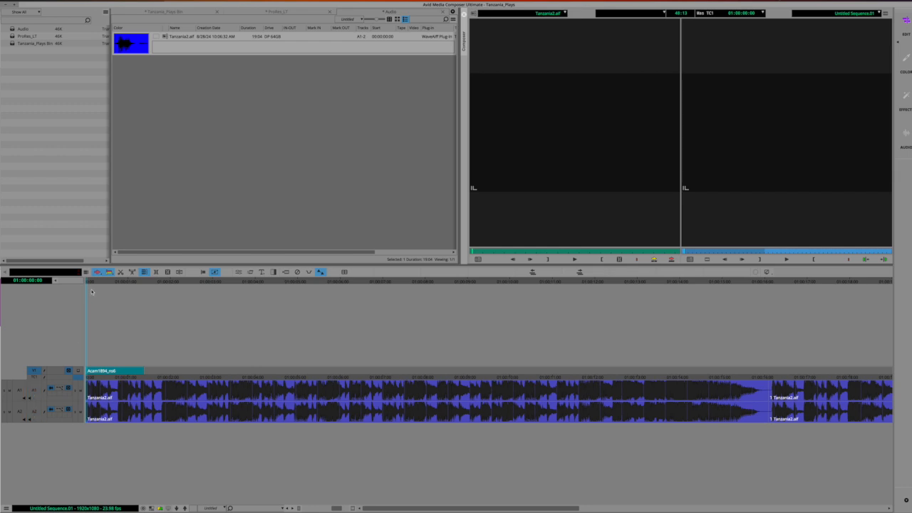
- Load the colourful clothing-stall clip into the Source monitor from its list of recently loaded clips
mouse_move(88, 284)
left_mouse_down()
mouse_move(123, 285)
mouse_move(93, 284)
left_mouse_up()
left_click(503, 226)
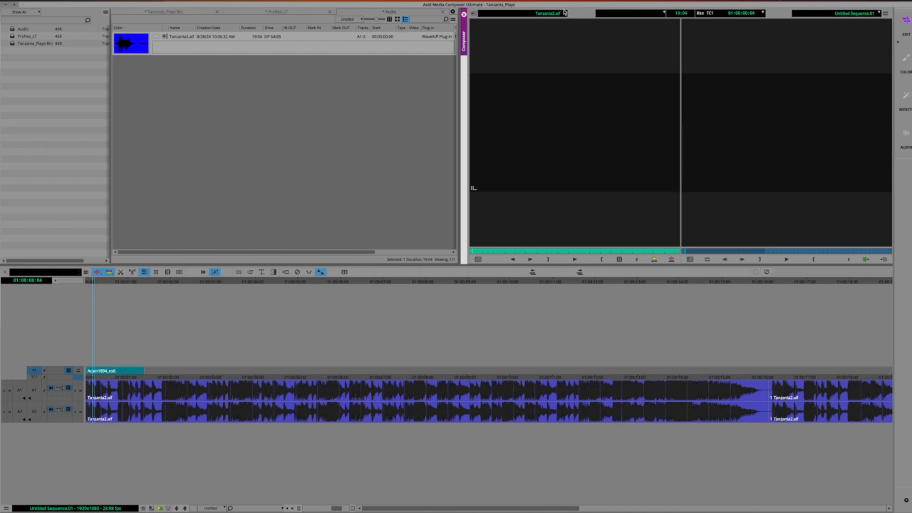
left_click(565, 13)
left_click(527, 47)
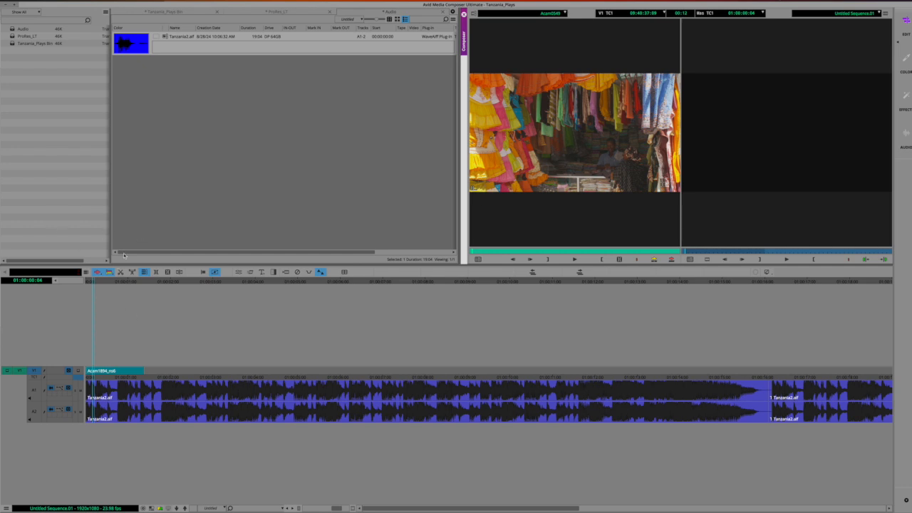
- Mark In and Out in the clothing-stall clip and overwrite it onto V1 after the first shot, at 01:00:01:09
left_click_drag(129, 283, 145, 286)
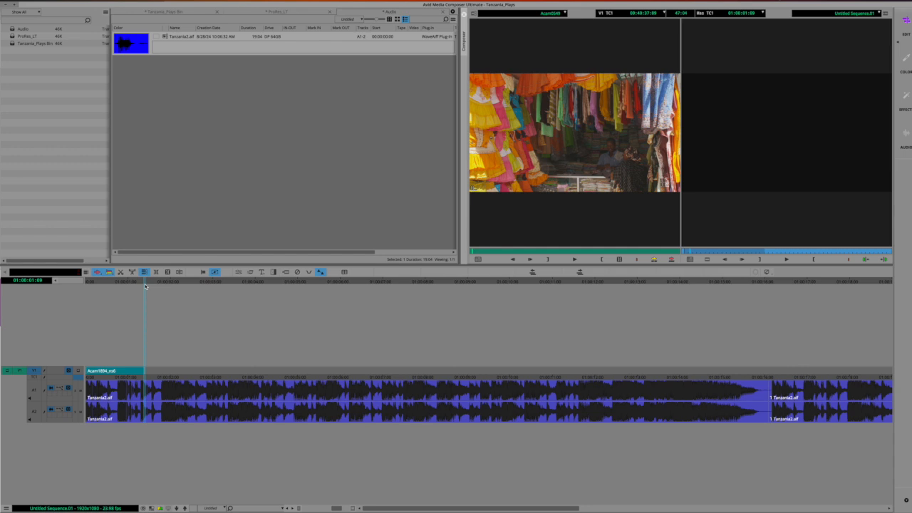
left_click(529, 250)
key("i")
key("o")
left_click(670, 261)
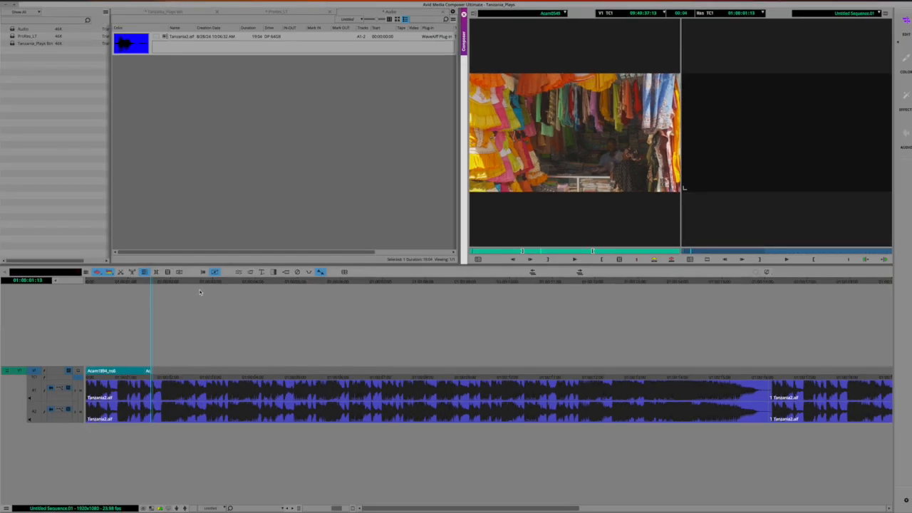
- Play the sequence from its start to check the first two shots against the music
left_click_drag(151, 280, 82, 271)
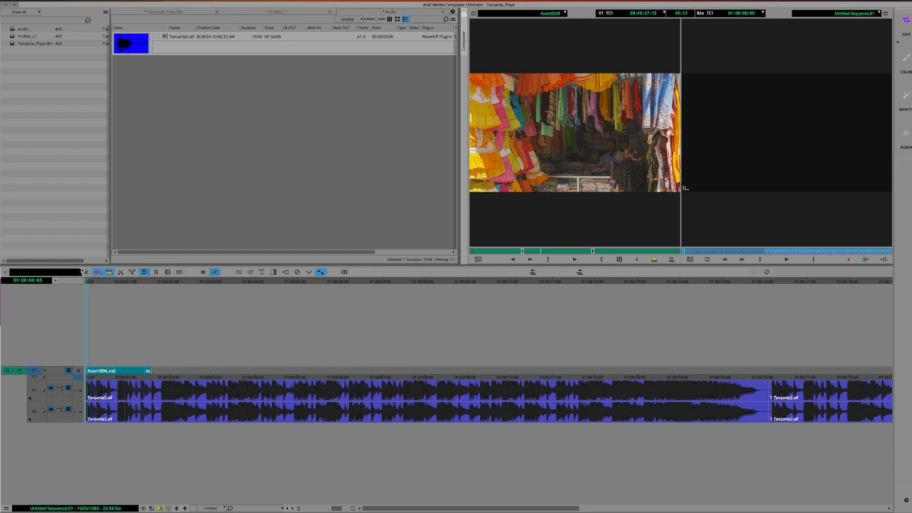
key("space")
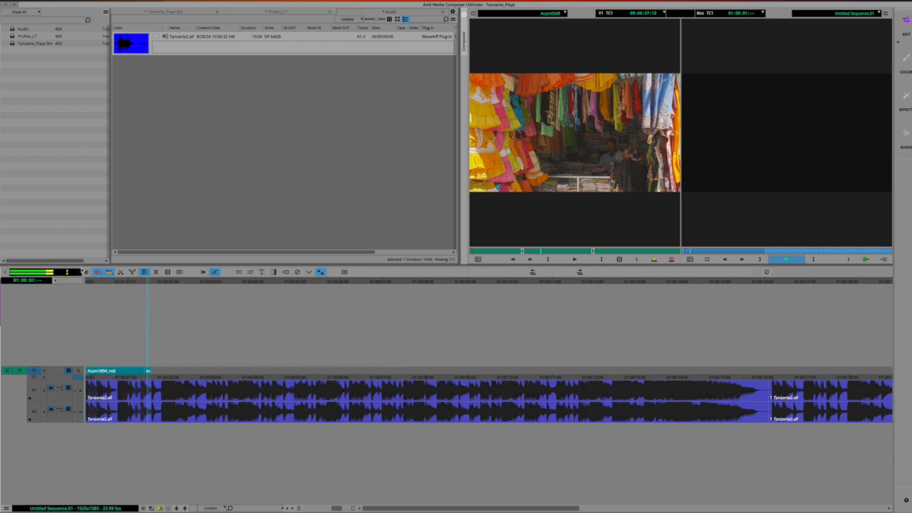
key("space")
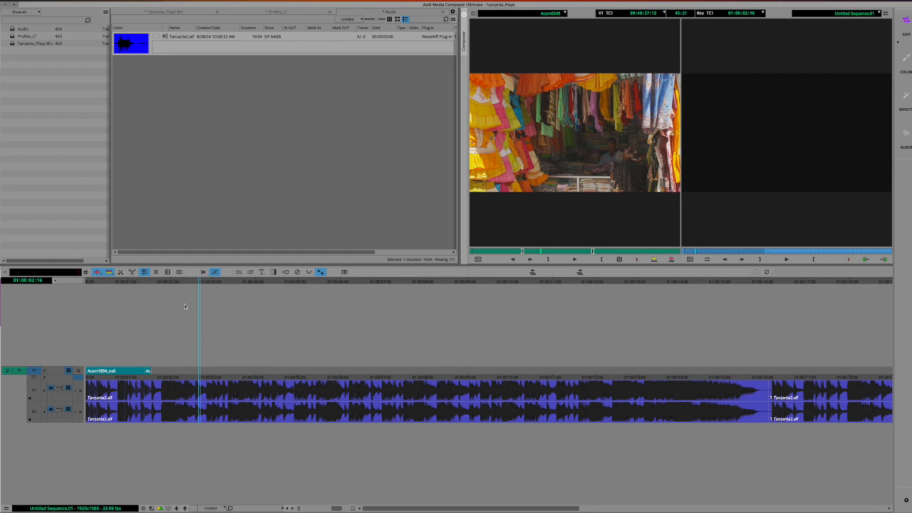
left_click_drag(196, 284, 106, 284)
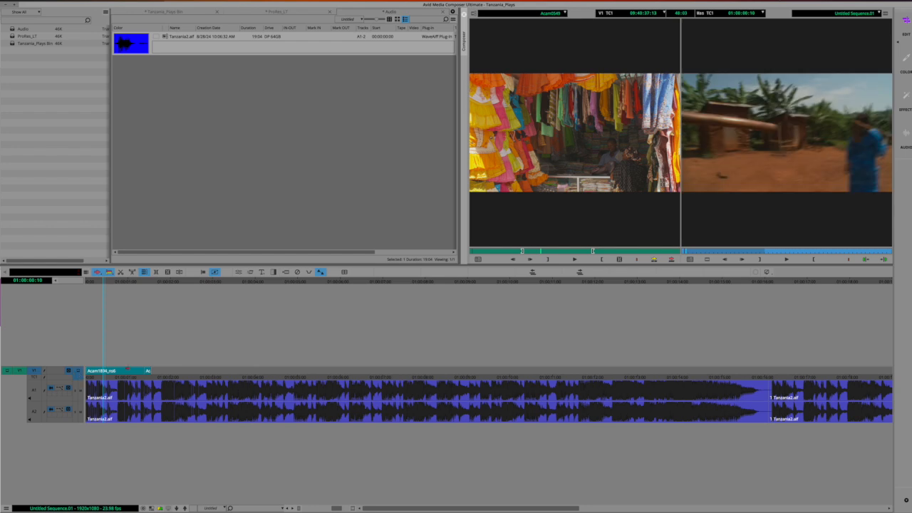
left_click_drag(104, 283, 86, 283)
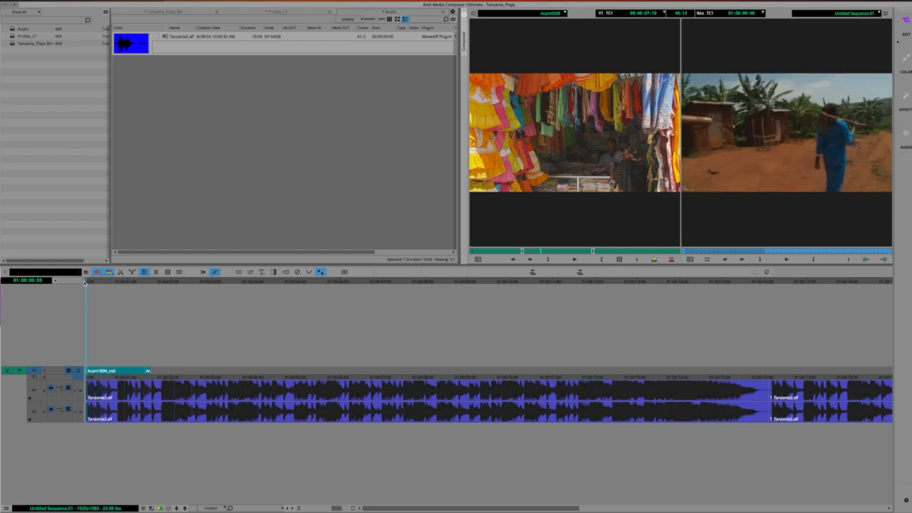
key("space")
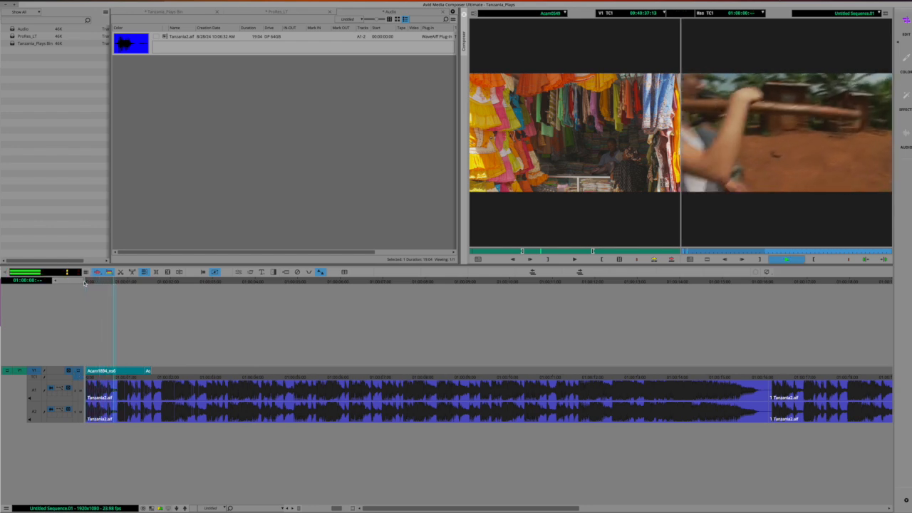
key("space")
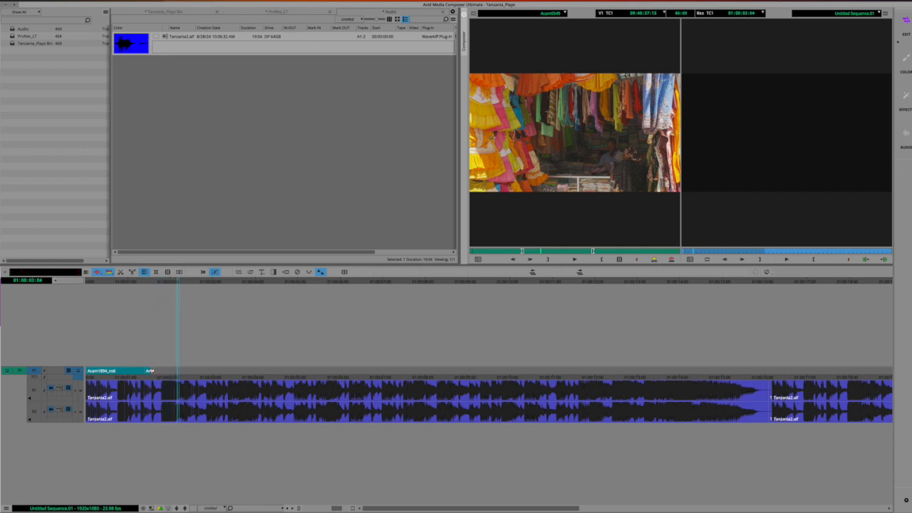
- Trim the end of the clothing-stall shot on V1 out to the music beat at 01:00:01:18
left_click(160, 372)
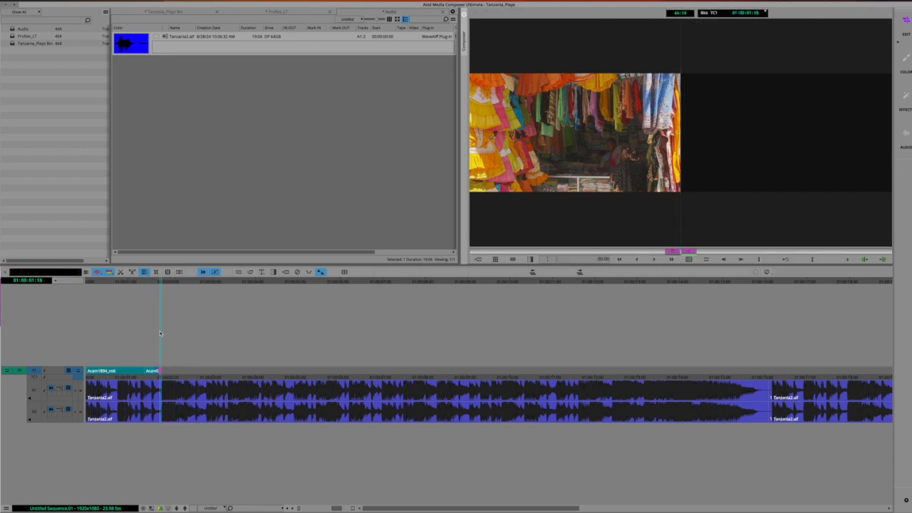
- Switch the timeline's segment editing mode to Lift/Overwrite
right_click(112, 274)
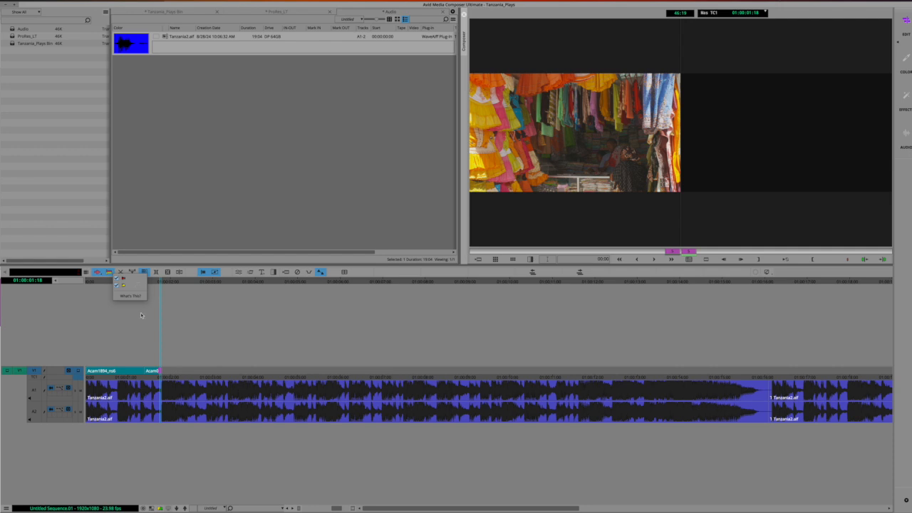
left_click(171, 357)
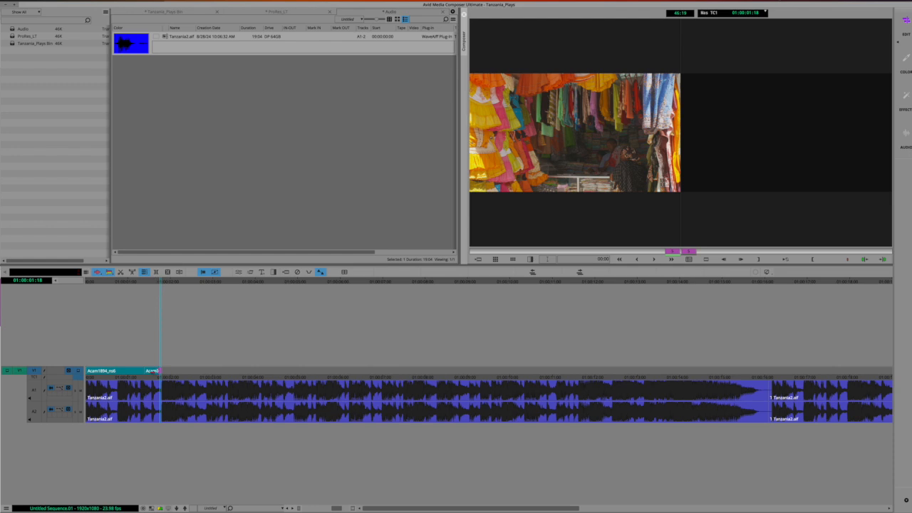
right_click(105, 273)
left_click(102, 277)
left_click(102, 284)
left_click(153, 324)
- Move the clothing-stall clip along V1 to 01:00:02:03 and back against the first shot, then park within it at 01:00:01:12
left_click_drag(152, 370, 178, 370)
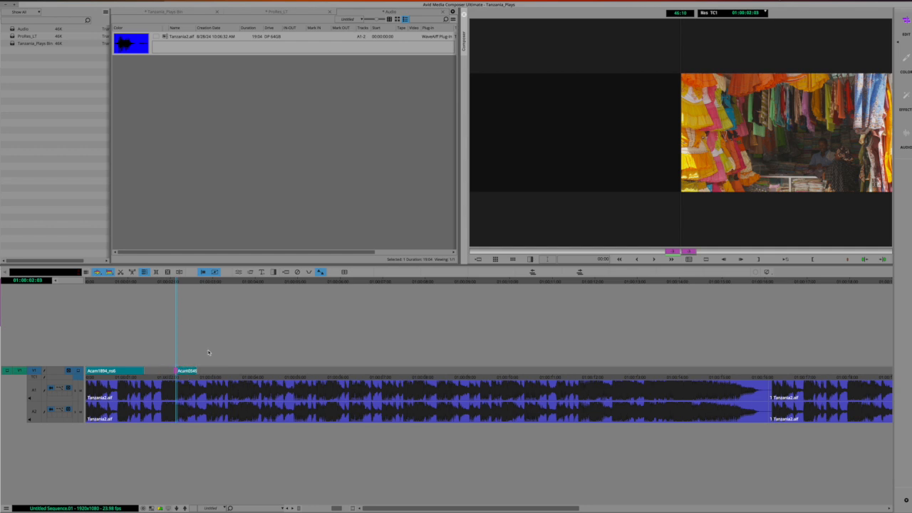
left_click_drag(186, 371, 151, 371)
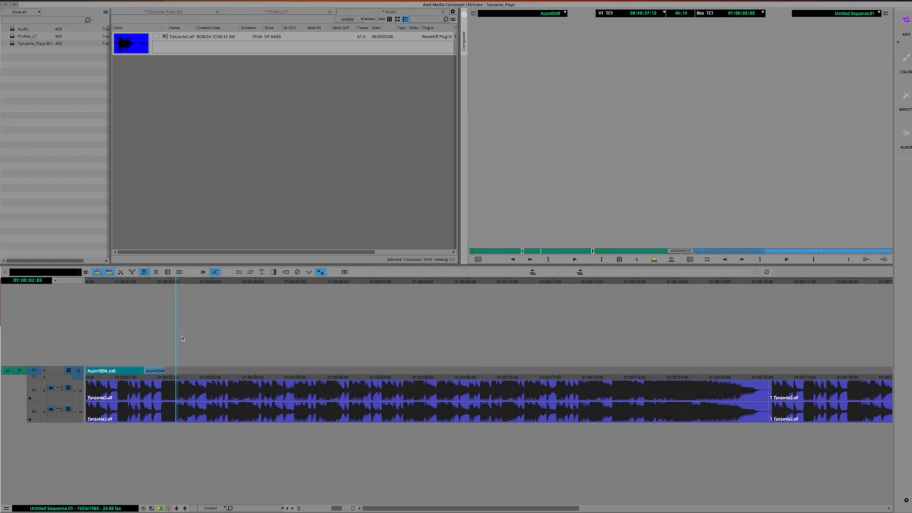
left_click_drag(176, 283, 150, 283)
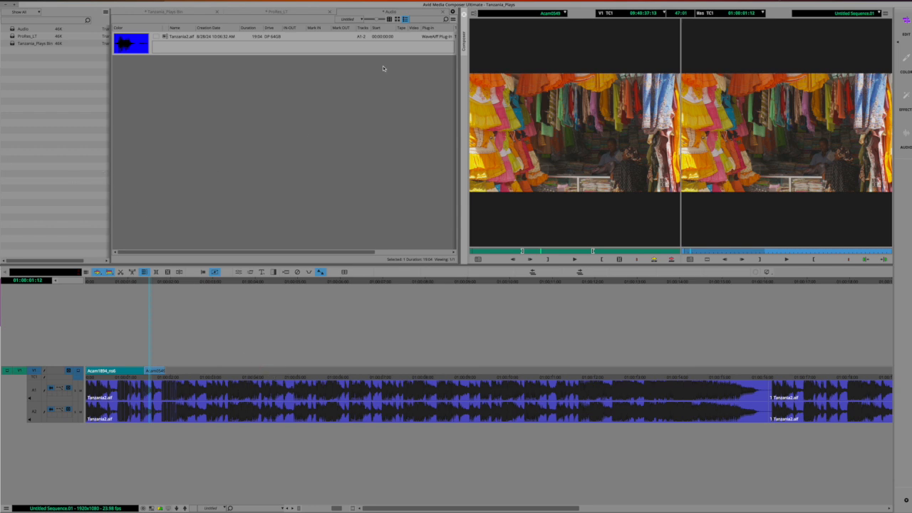
- Bring up the Profiles_LT bin and return the playhead to the start of the sequence
left_click(276, 12)
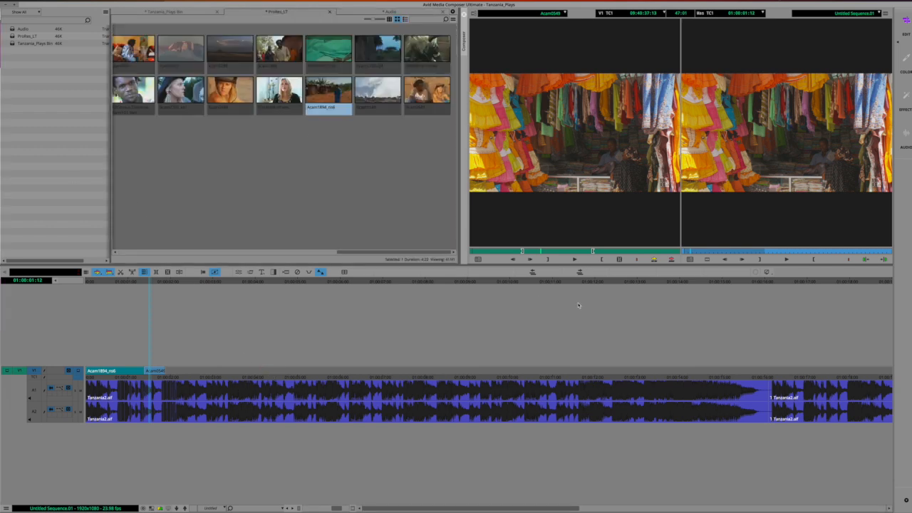
left_click(139, 283)
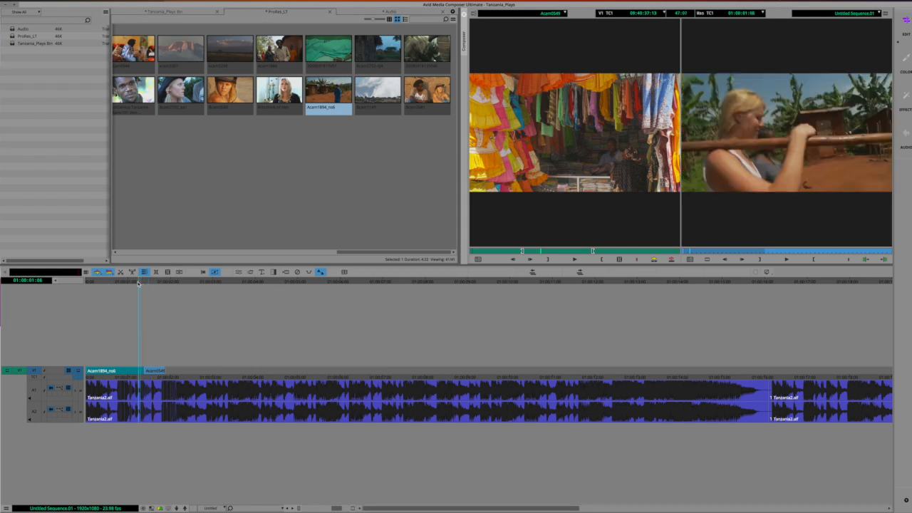
left_click_drag(138, 283, 71, 285)
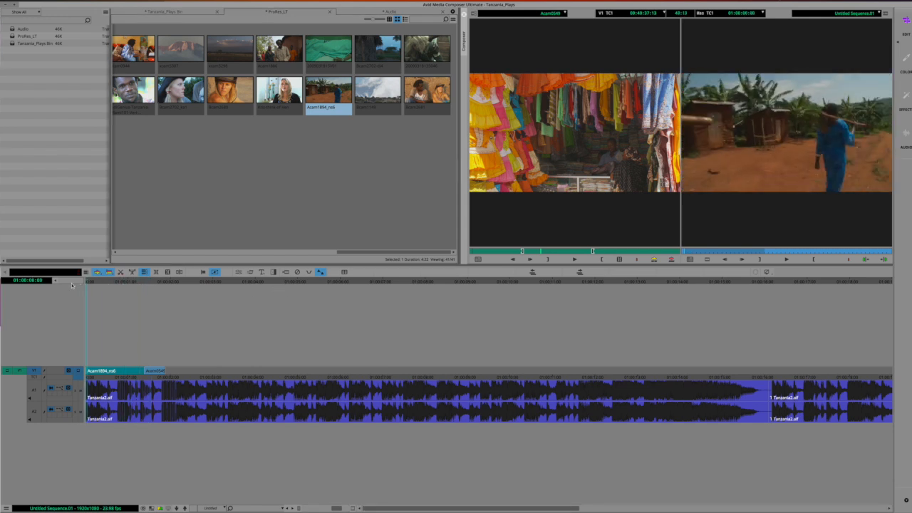
- Disable the V1 record track and its video monitoring, and view the music through to the sequence's end
left_click(33, 371)
left_click(78, 372)
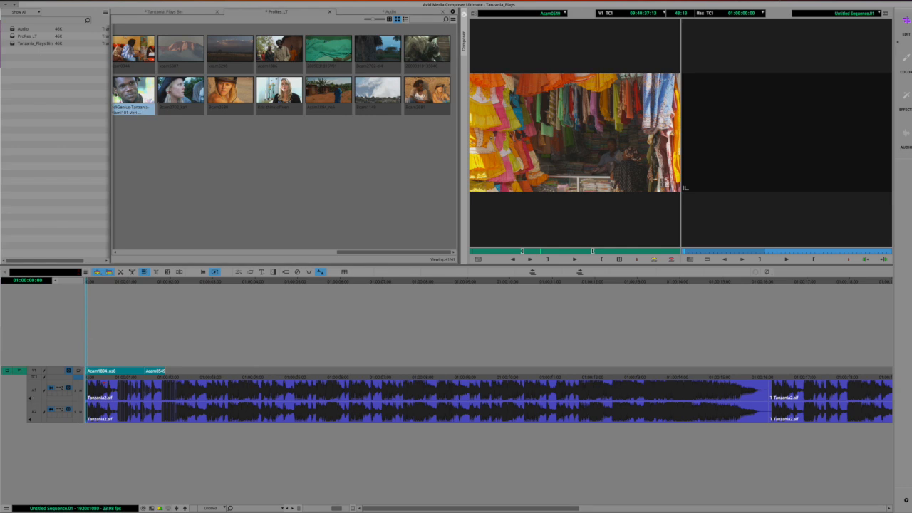
scroll(362, 373, "right", 10)
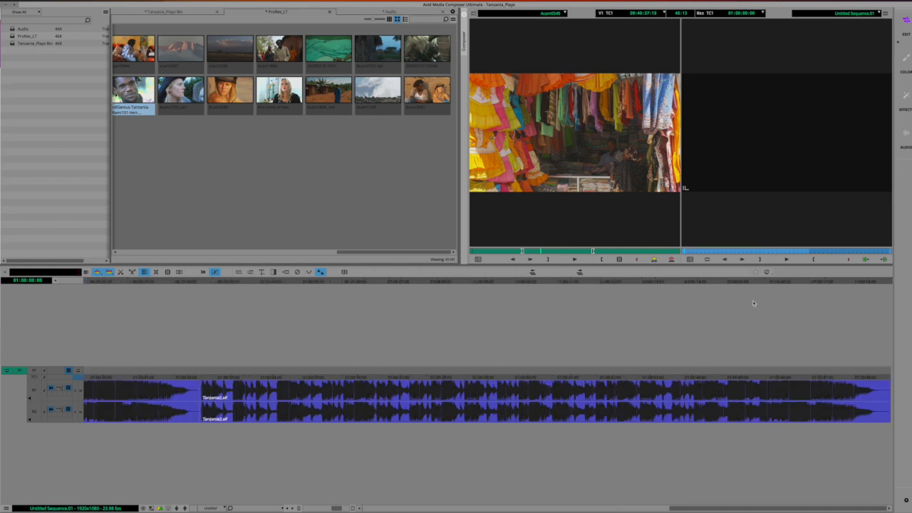
key("End")
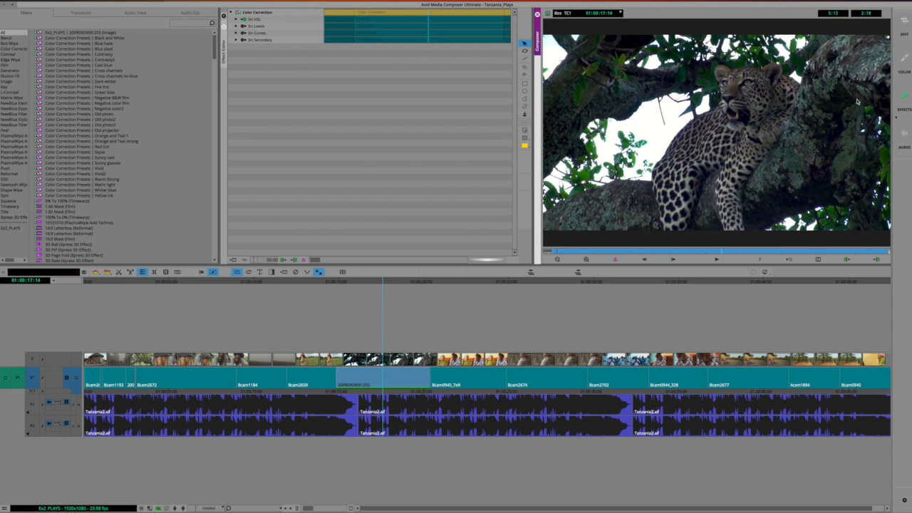
- In the Color workspace, raise the contrast of the Bcam2672 shot at 01:00:04:11 and of the opening village hut shot
left_click(904, 21)
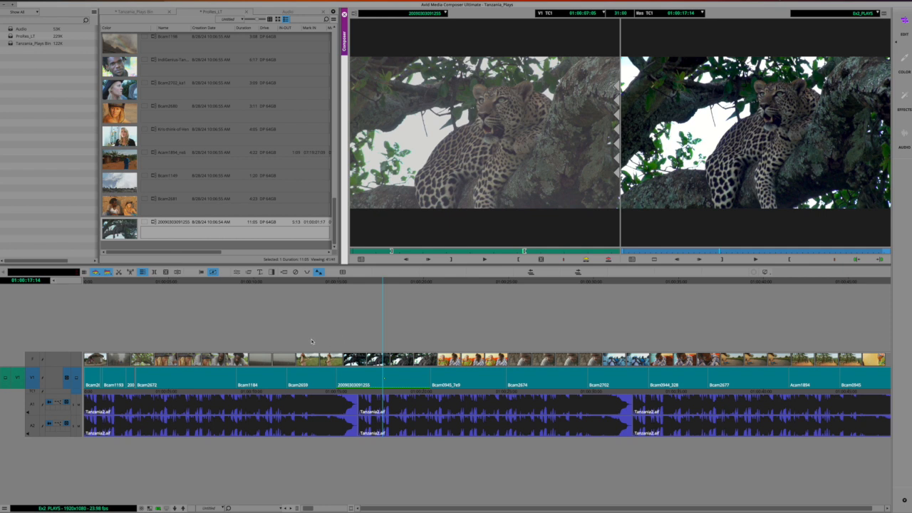
left_click_drag(149, 285, 161, 285)
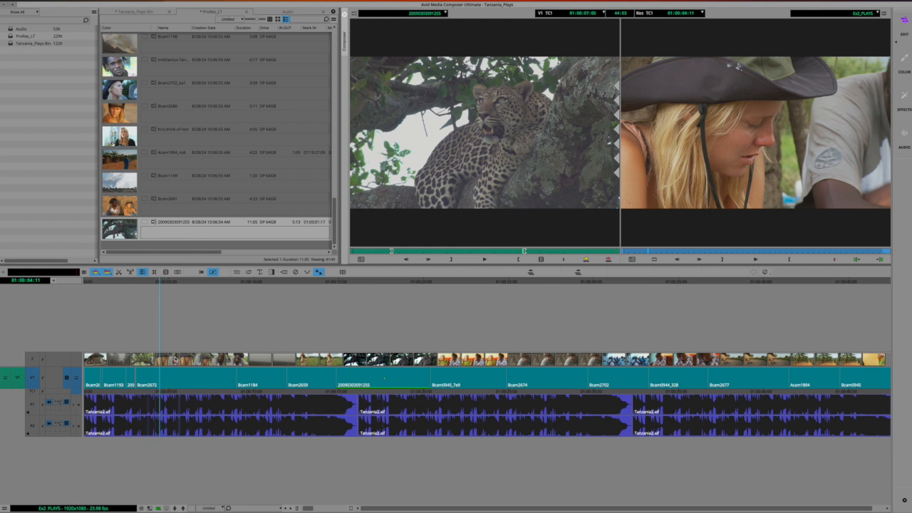
left_click(175, 368)
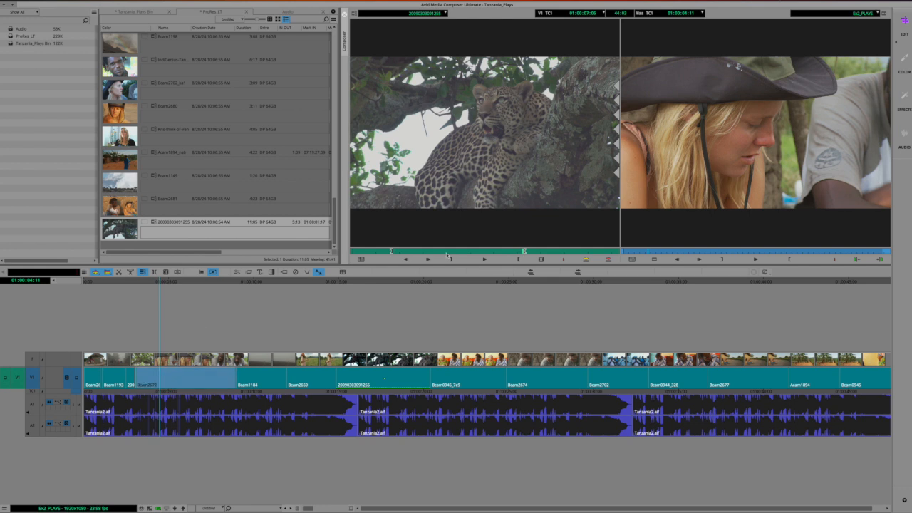
left_click(905, 57)
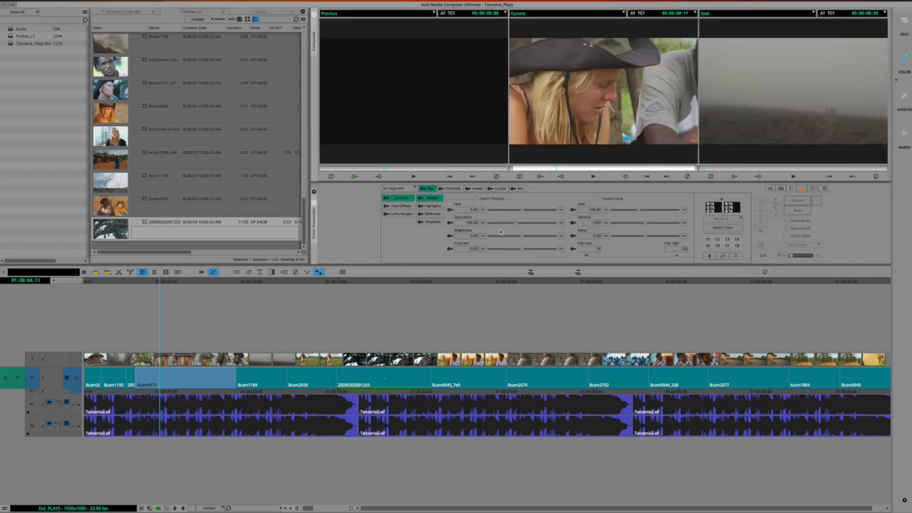
left_click_drag(522, 249, 531, 250)
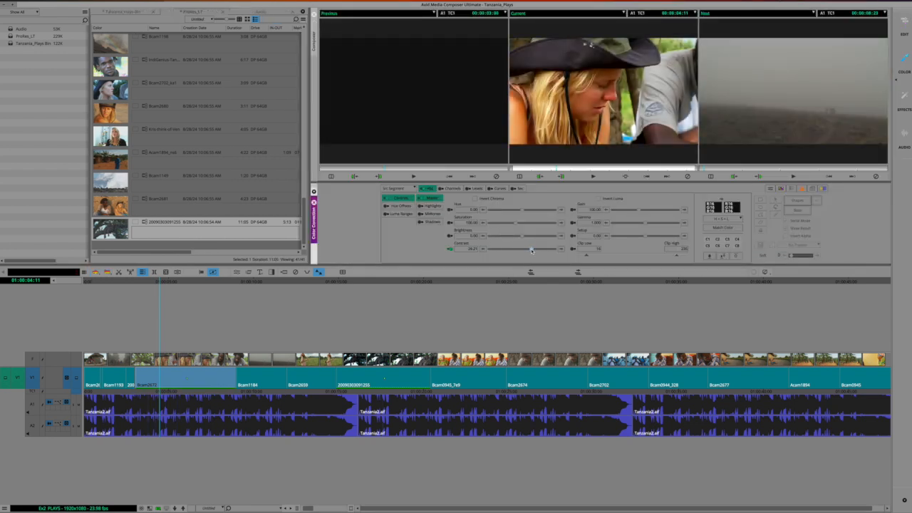
left_click(96, 284)
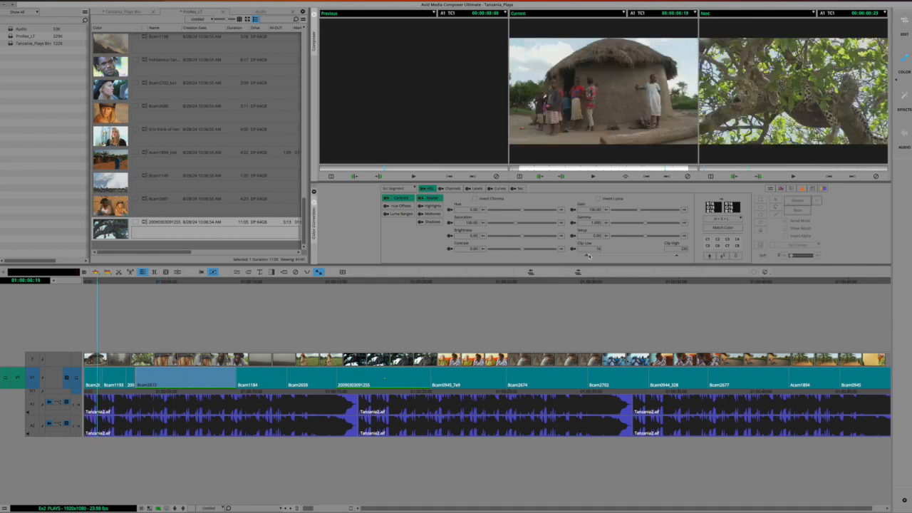
left_click_drag(524, 248, 529, 250)
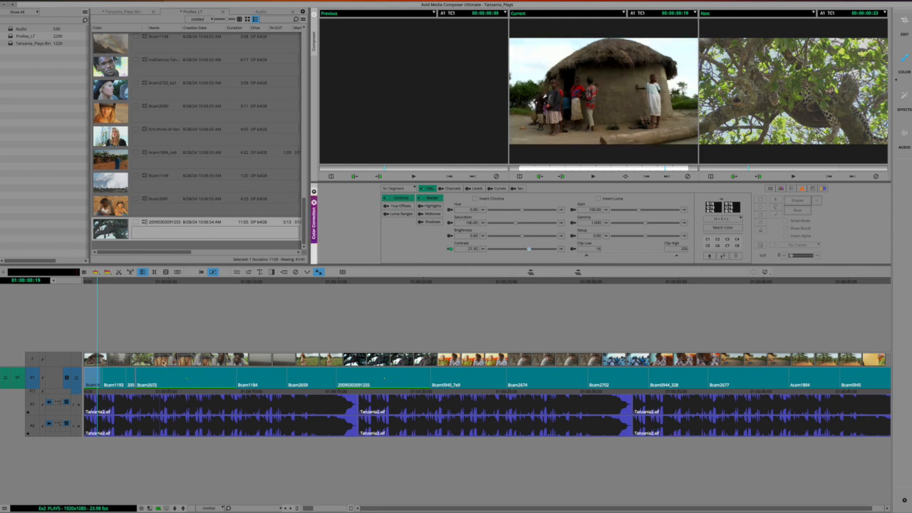
- Park on the foggy hikers shot at 01:00:02:00, then return to the Edit workspace and the sequence's start
left_click(118, 285)
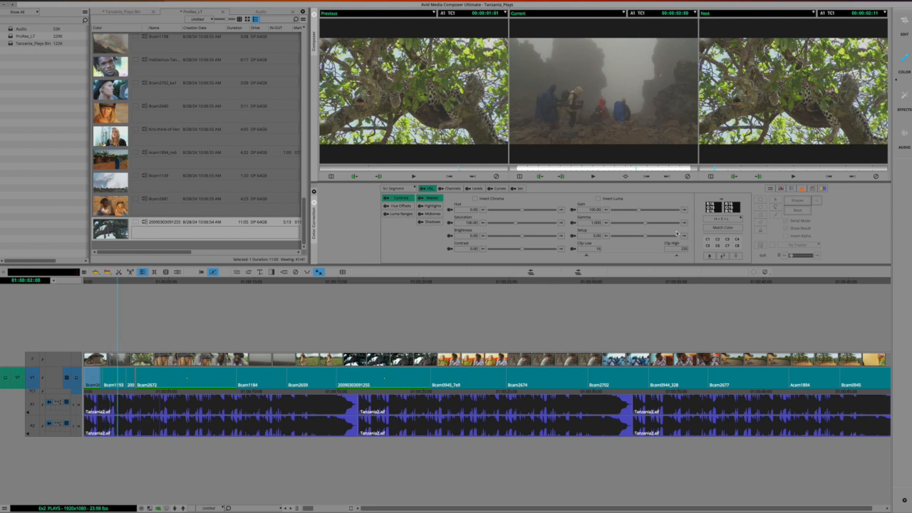
left_click(905, 31)
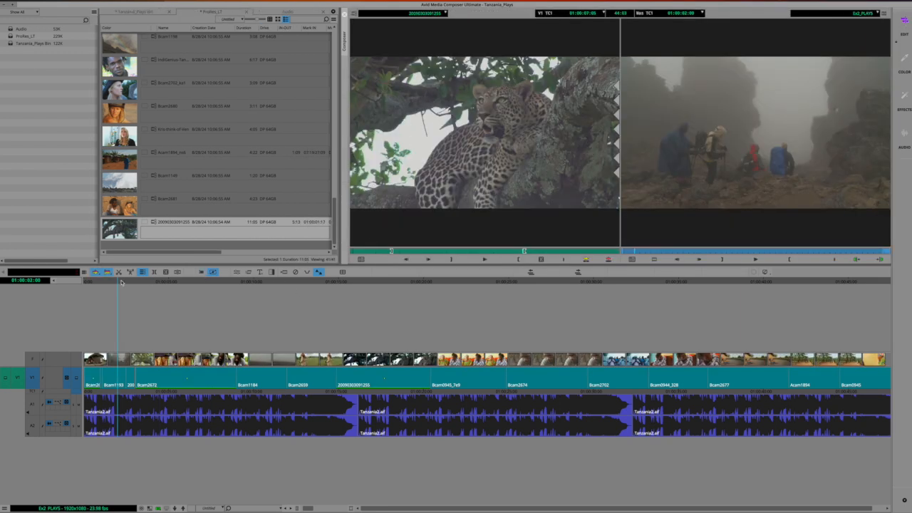
left_click_drag(114, 284, 68, 284)
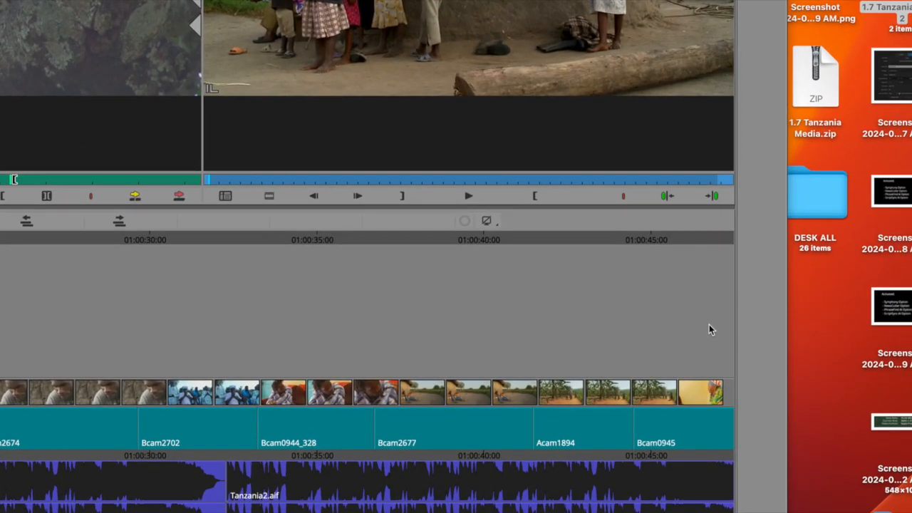
- Capture a screenshot of a selected region of the screen
key("super+shift+4")
mouse_move(636, 165)
left_mouse_down()
mouse_move(682, 208)
mouse_move(747, 227)
left_mouse_up()
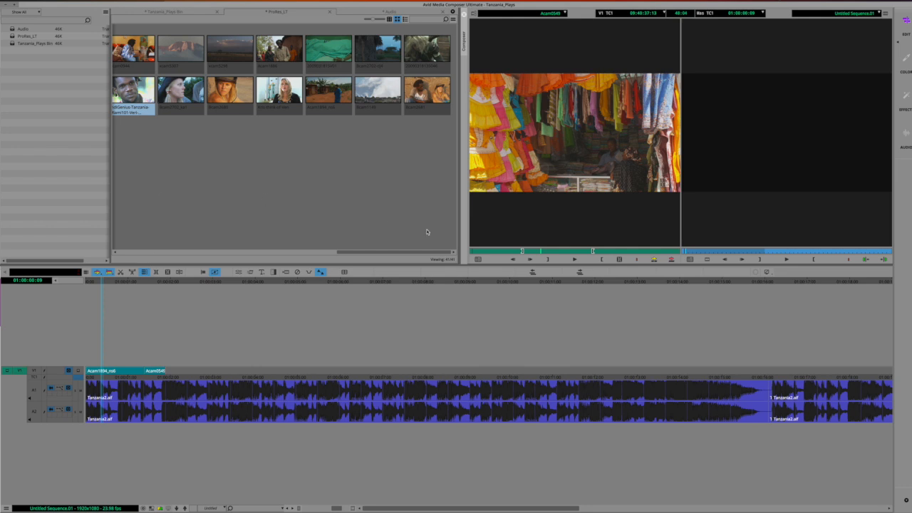
- Park Untitled Sequence.01 at the second shot's end and begin exporting it to a file in the AVID EXPORTS folder
left_click(161, 281)
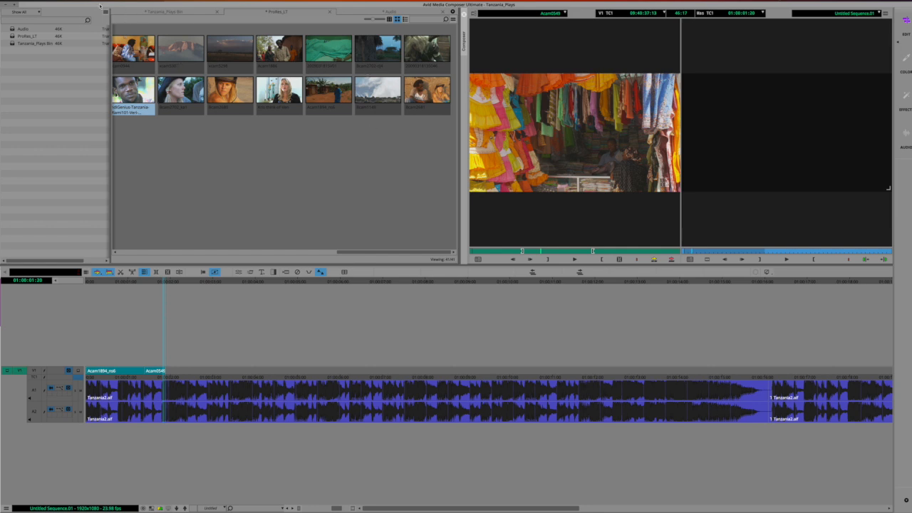
left_click(77, 2)
mouse_move(96, 106)
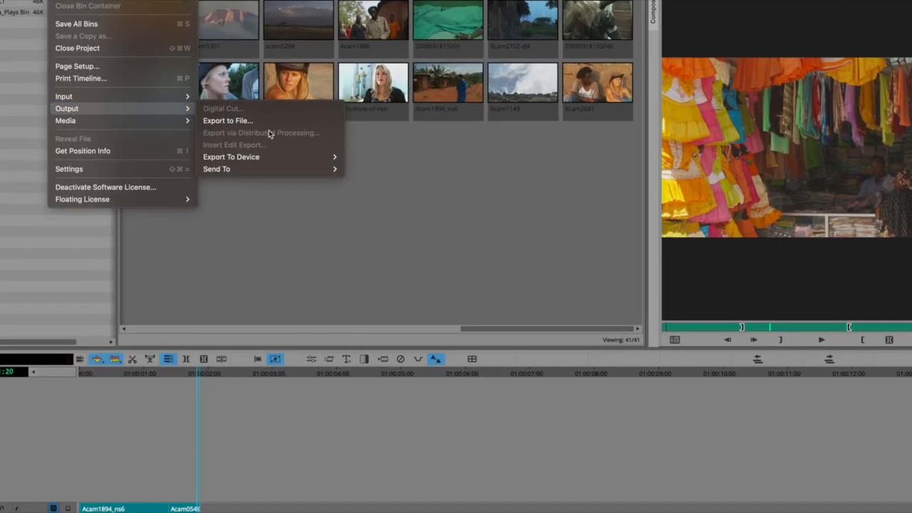
left_click(249, 121)
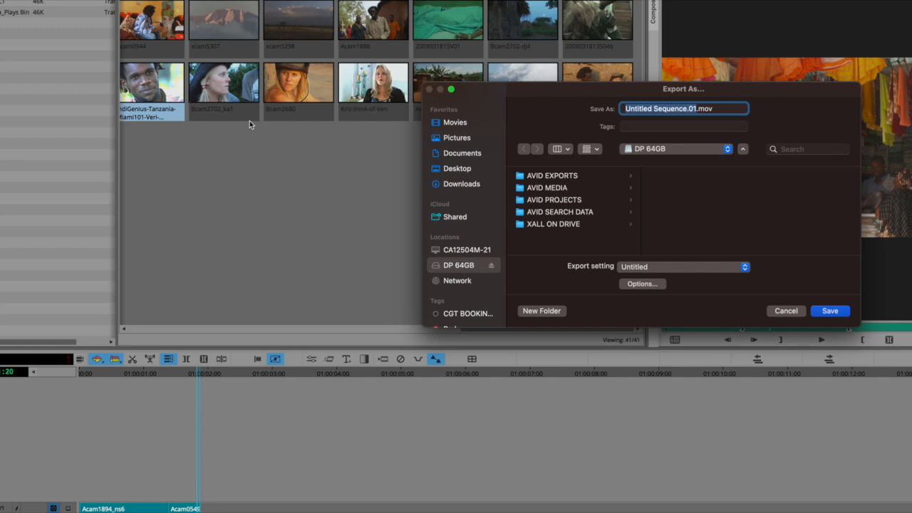
left_click(557, 176)
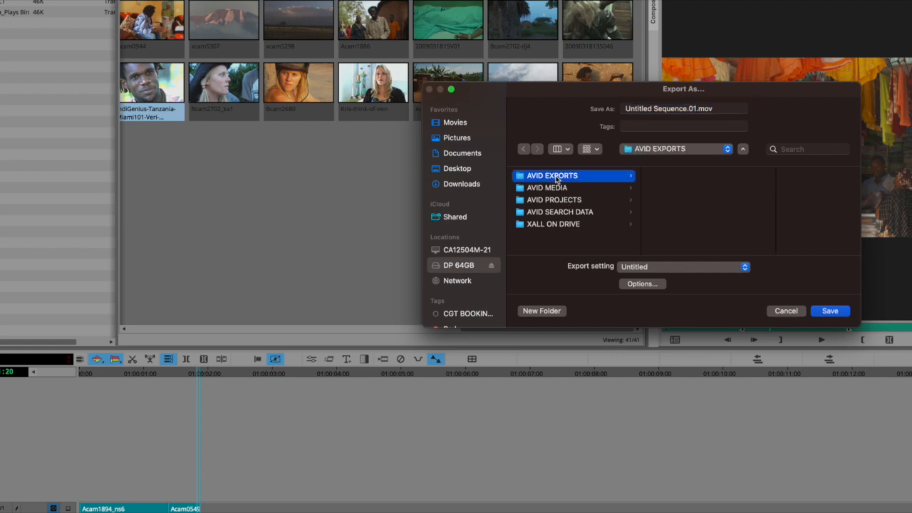
- Name the export file Ex2 followed by an underscore and the words last name
left_click(678, 106)
left_click_drag(679, 106, 627, 106)
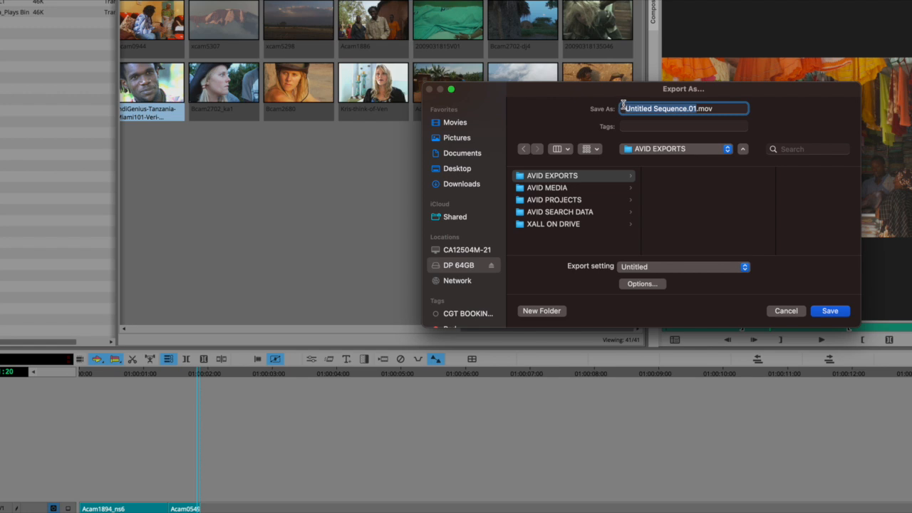
type("Ex2")
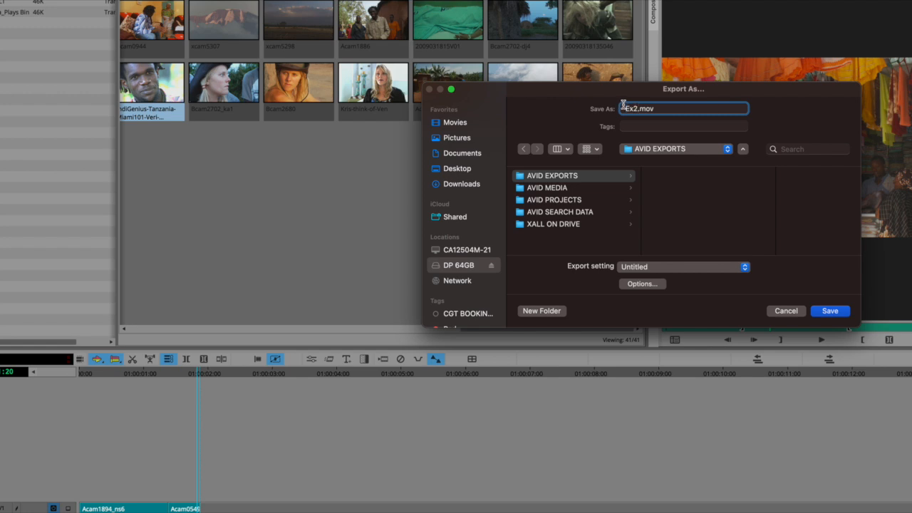
type("_ast name")
left_click(641, 108)
type("lL")
- Open the export options and set the image preset to HD 1920x1080
left_click(642, 284)
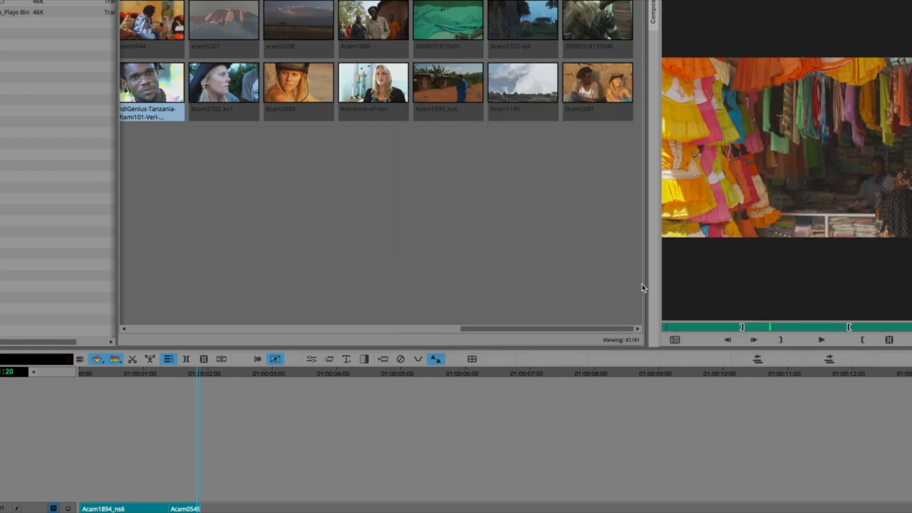
left_click_drag(674, 152, 422, 56)
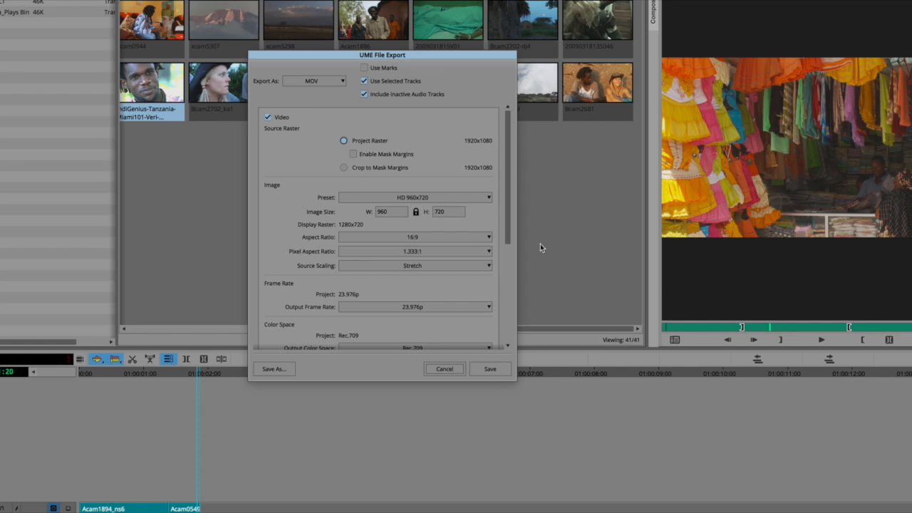
left_click(477, 201)
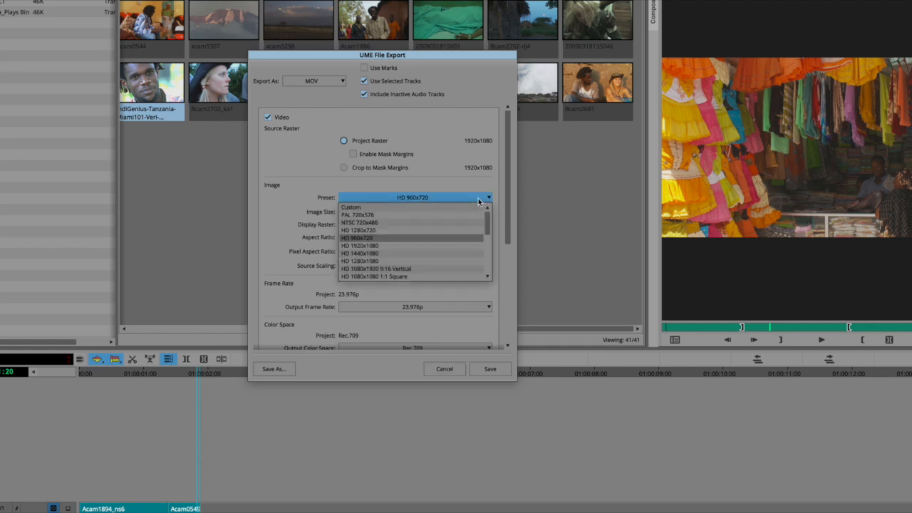
left_click(438, 247)
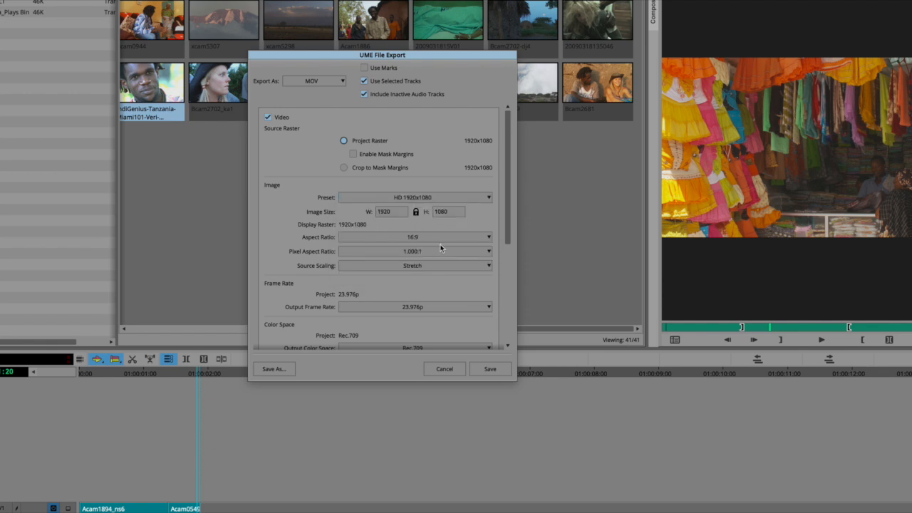
- Set the codec family of the MOV export's video compression to H.264
scroll(444, 298, "down", 3)
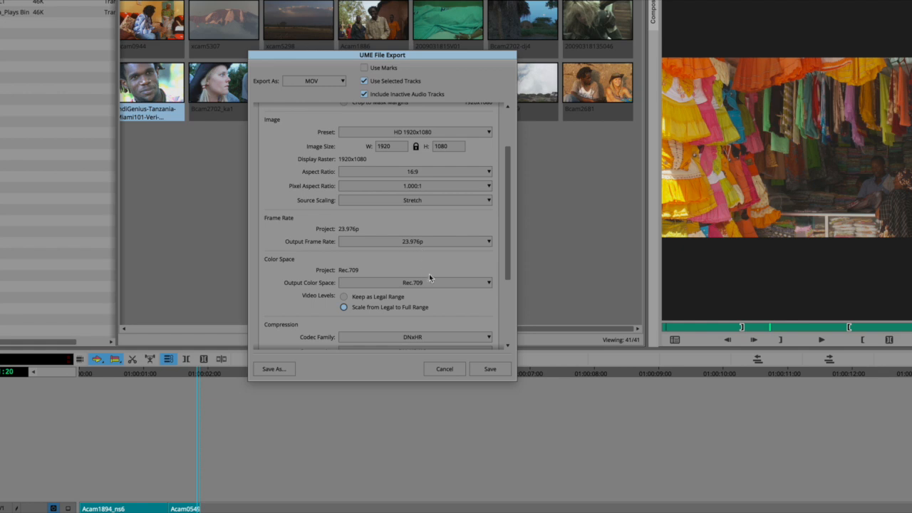
scroll(429, 274, "up", 3)
scroll(430, 265, "down", 8)
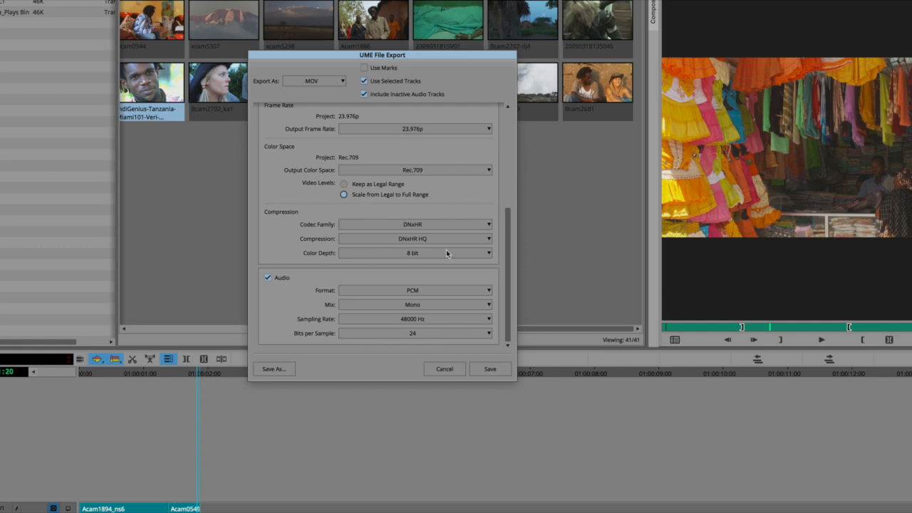
left_click(434, 227)
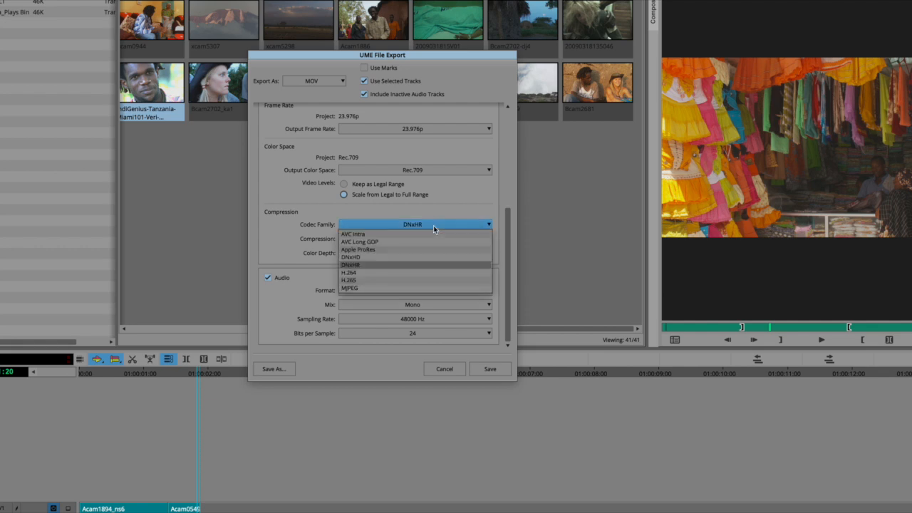
left_click(395, 272)
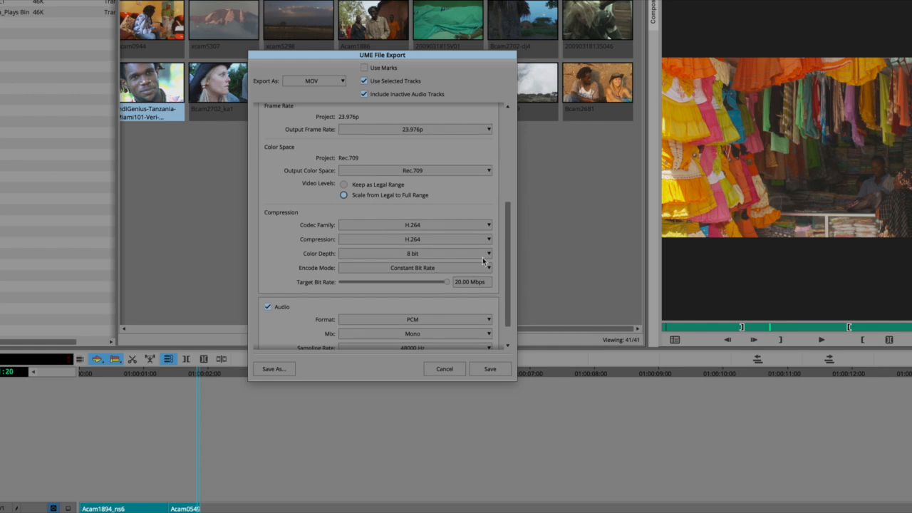
- Enlarge the export options window and review its image, frame rate, color space, compression and audio settings
scroll(502, 246, "up", 2)
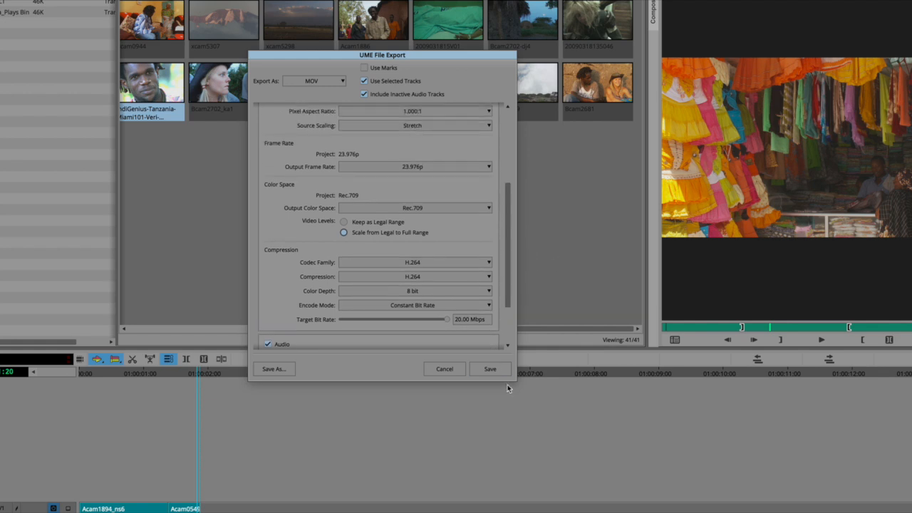
left_click_drag(515, 380, 594, 512)
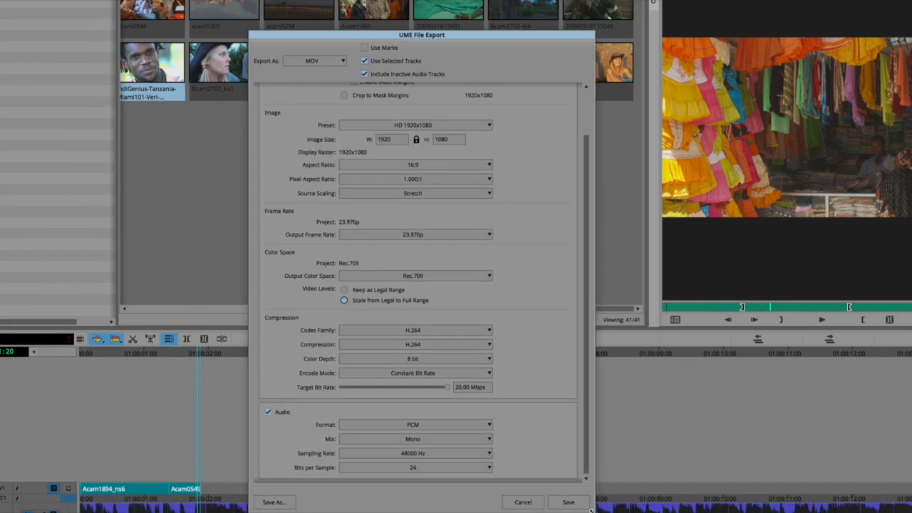
scroll(554, 275, "up", 3)
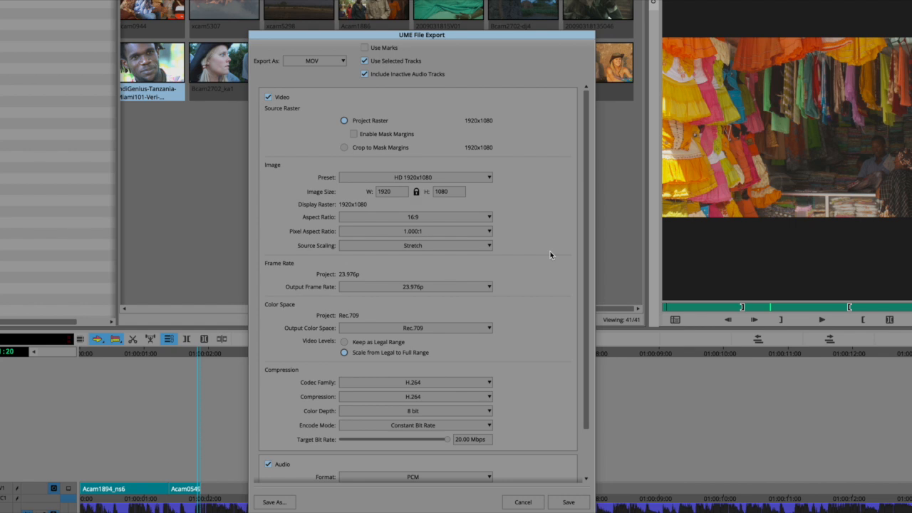
scroll(546, 257, "down", 3)
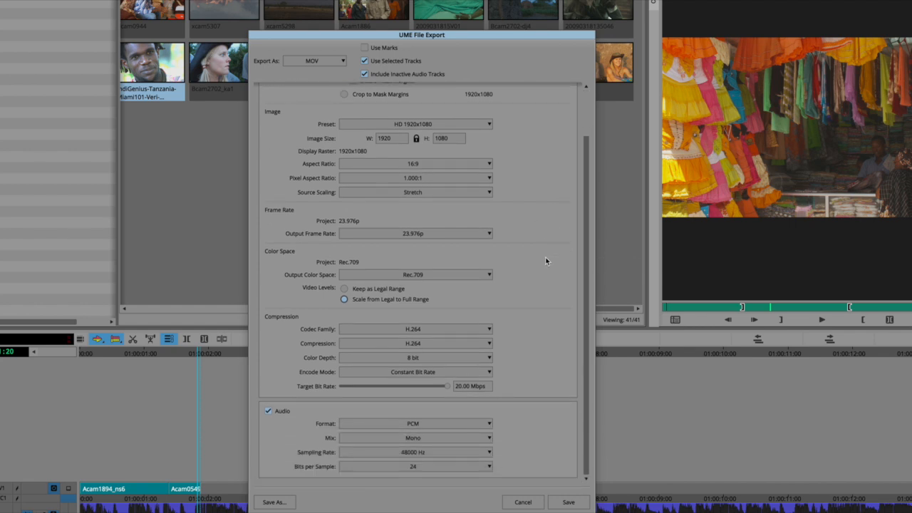
scroll(546, 260, "up", 3)
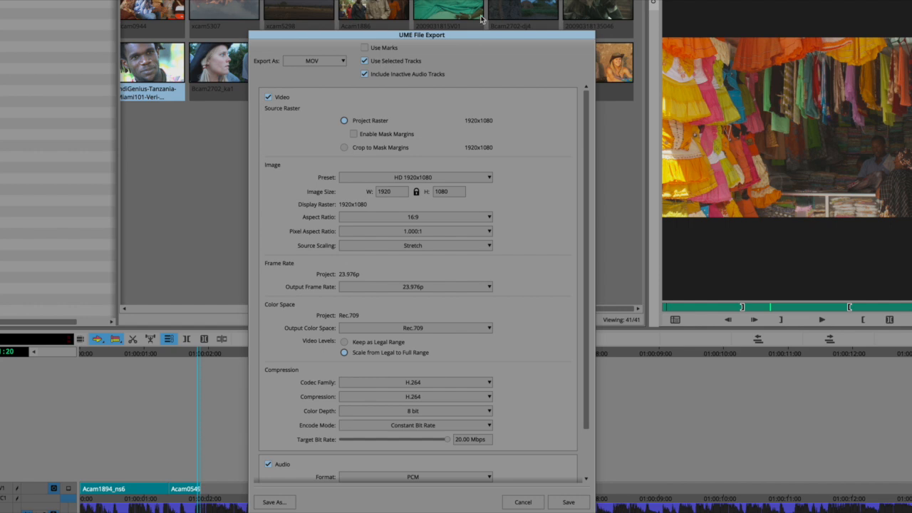
left_click_drag(467, 35, 447, 3)
left_click_drag(571, 475, 603, 512)
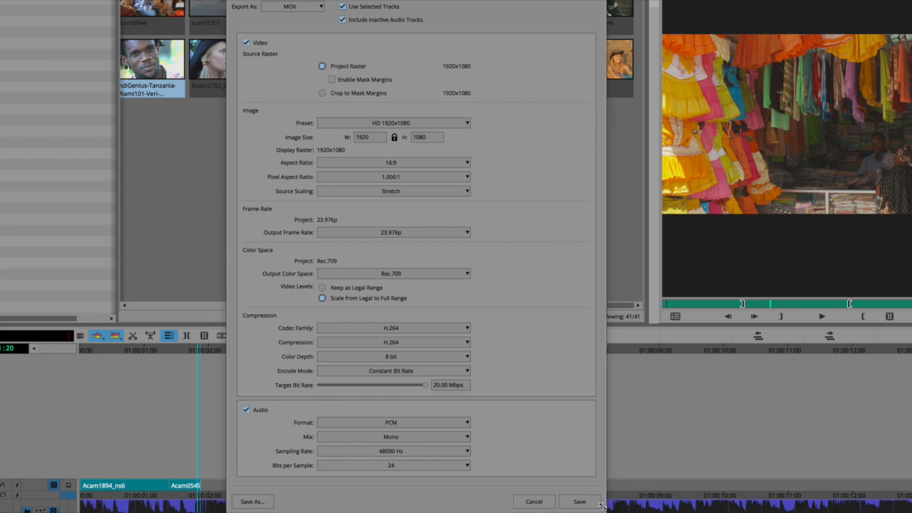
left_click_drag(601, 504, 590, 482)
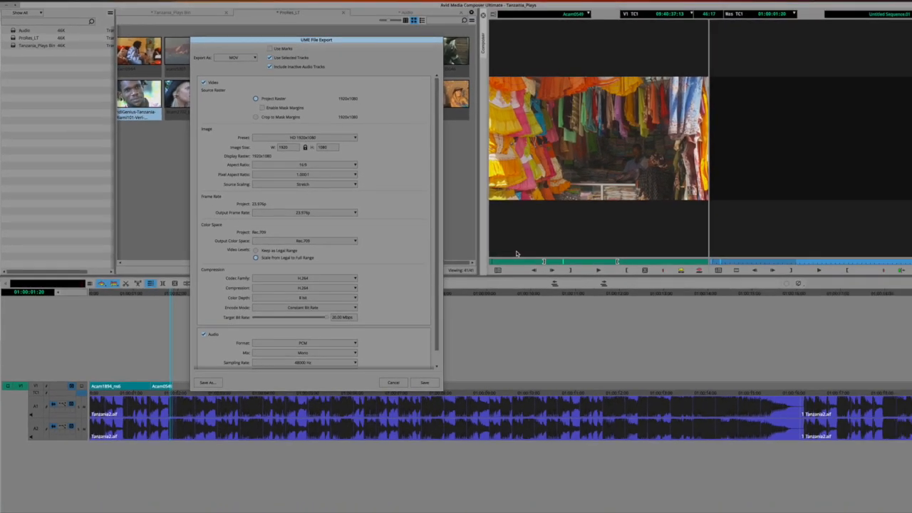
left_click_drag(440, 389, 509, 414)
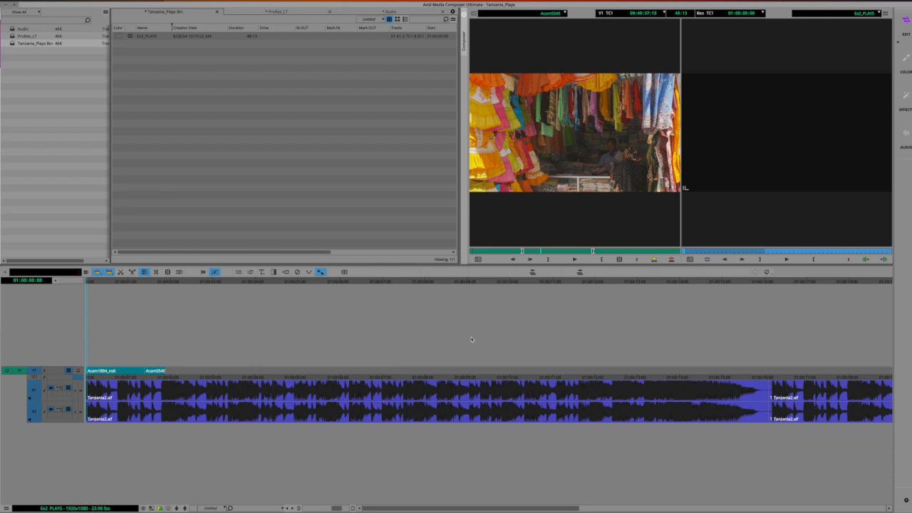
- Export the Ex2 sequence as a movie to the AVID EXPORTS folder with the current export options, replacing the existing file
left_click(74, 2)
mouse_move(84, 100)
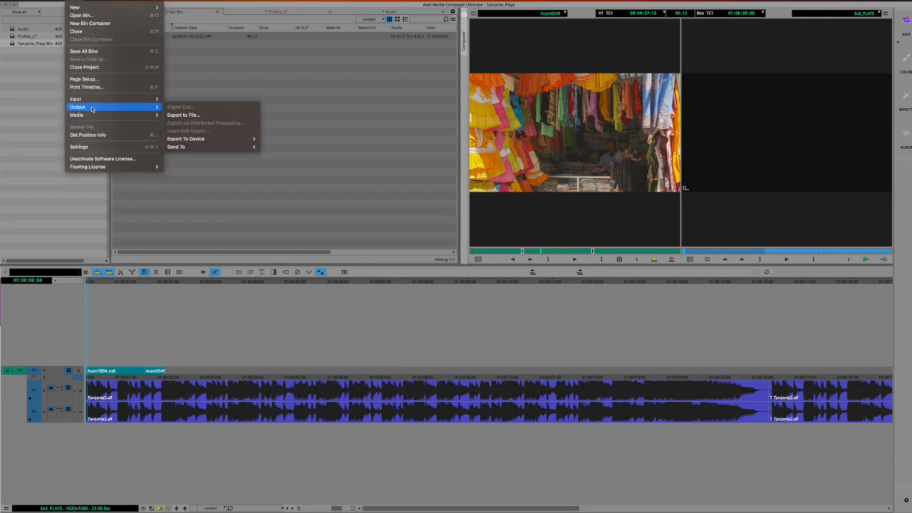
key("Return")
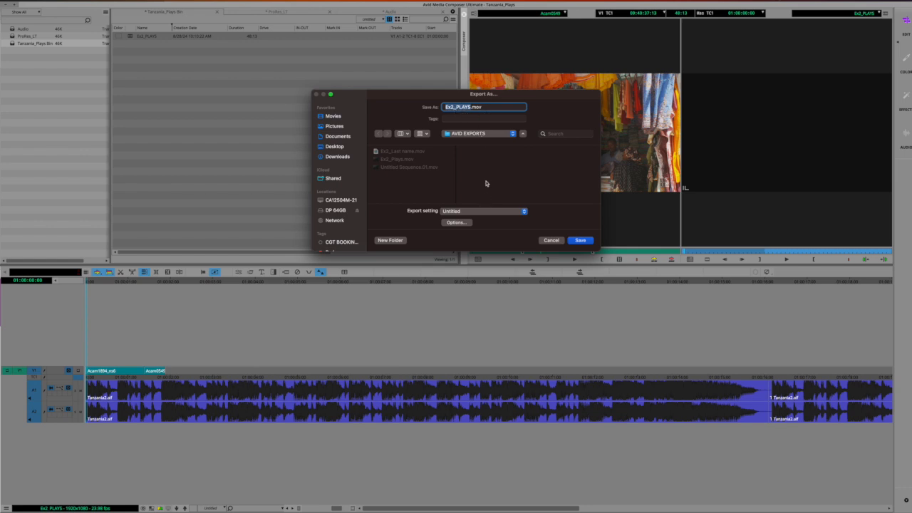
left_click(460, 222)
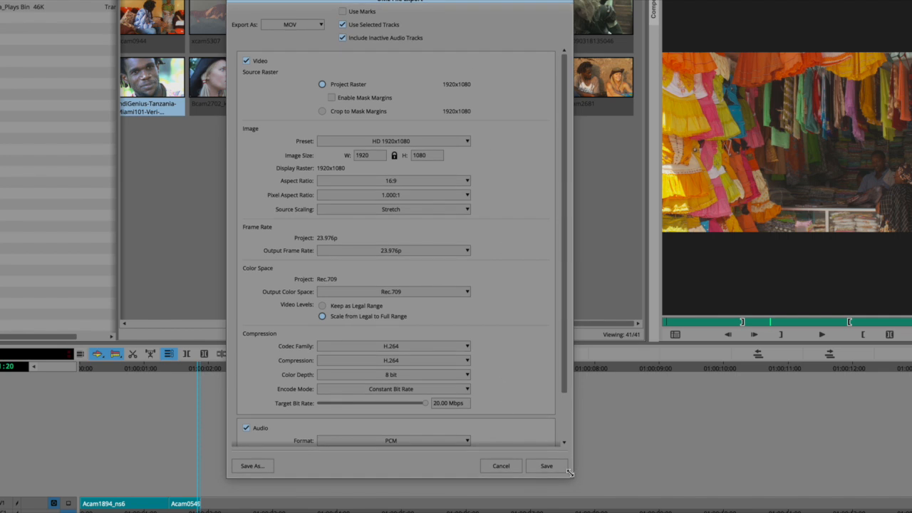
left_click_drag(570, 472, 601, 510)
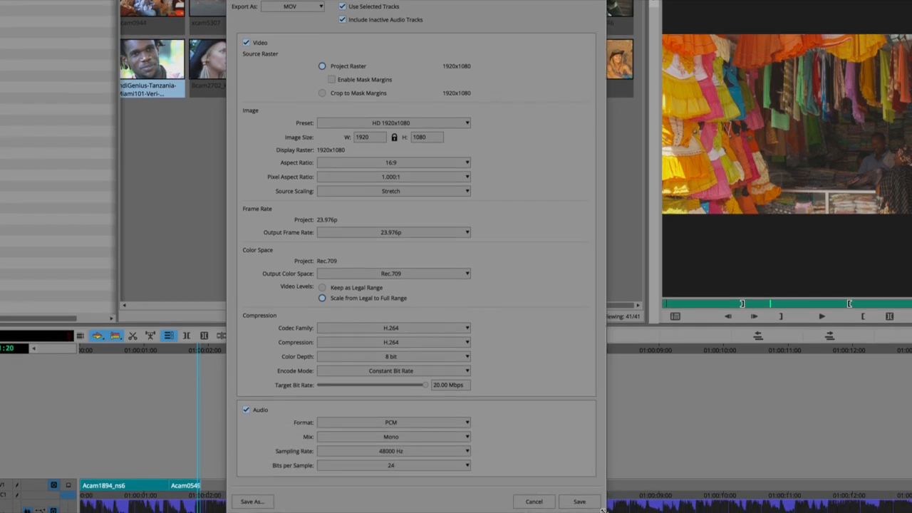
left_click_drag(601, 510, 594, 478)
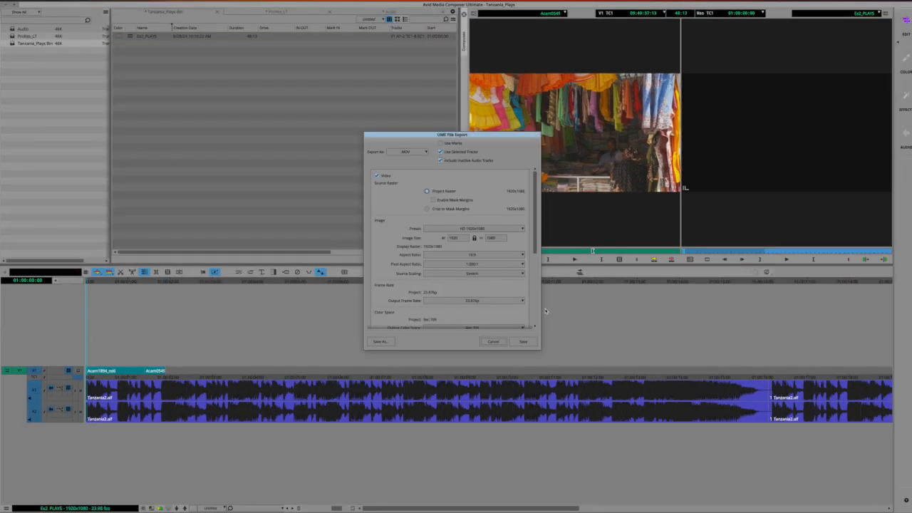
left_click(524, 342)
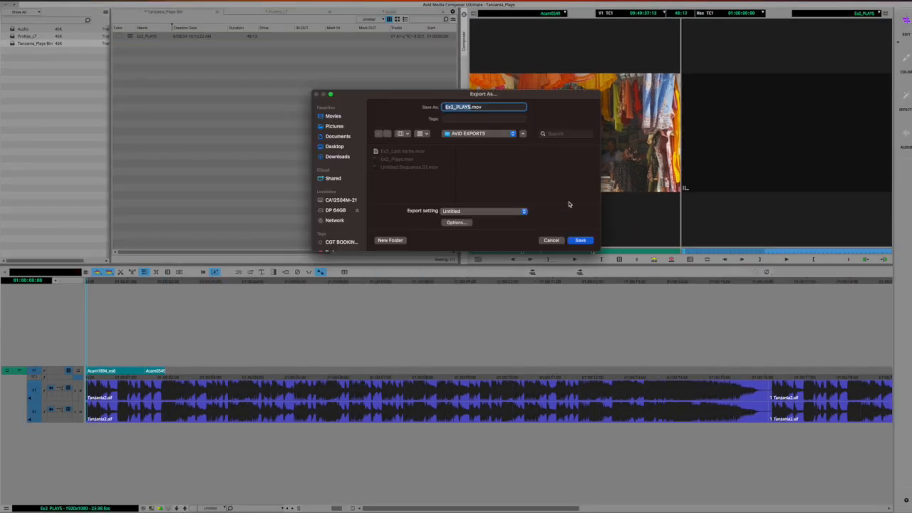
left_click(583, 241)
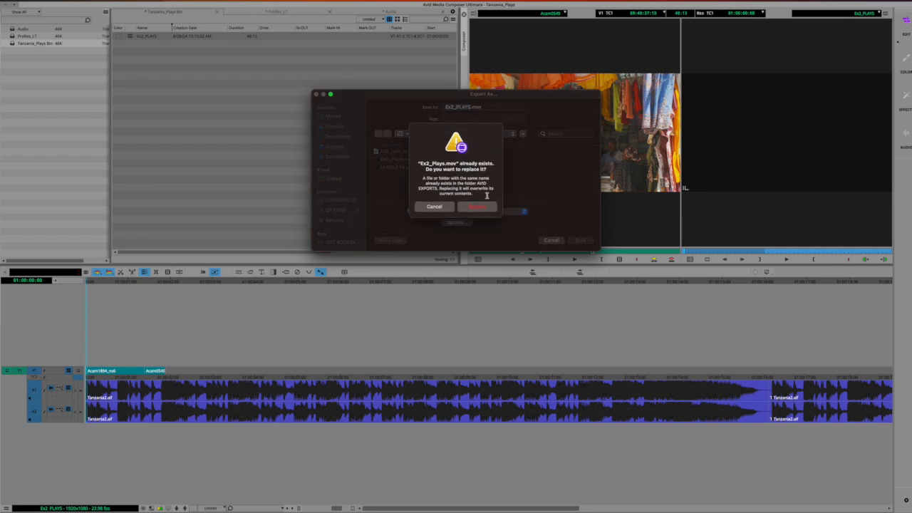
left_click(479, 208)
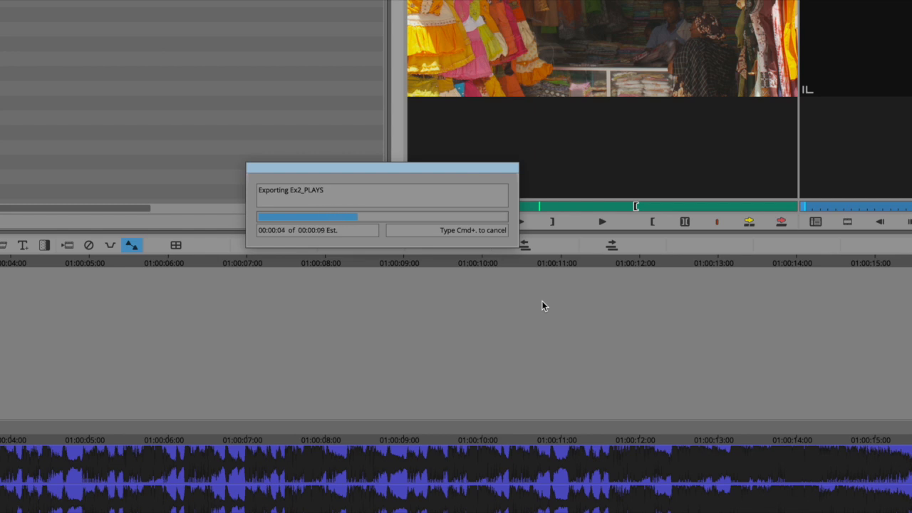
- Capture screenshots of the export progress window and of the Export to File command among the output options
key("super+shift+4")
left_click_drag(233, 130, 541, 294)
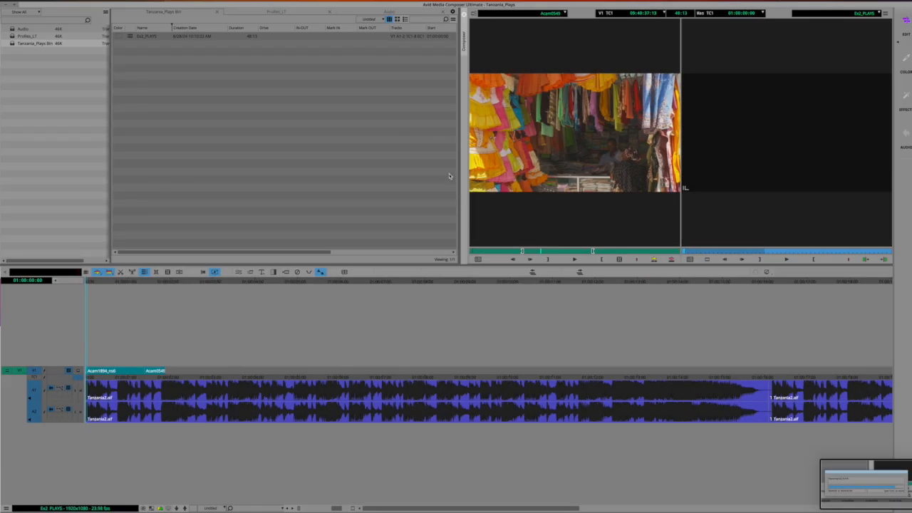
left_click(74, 1)
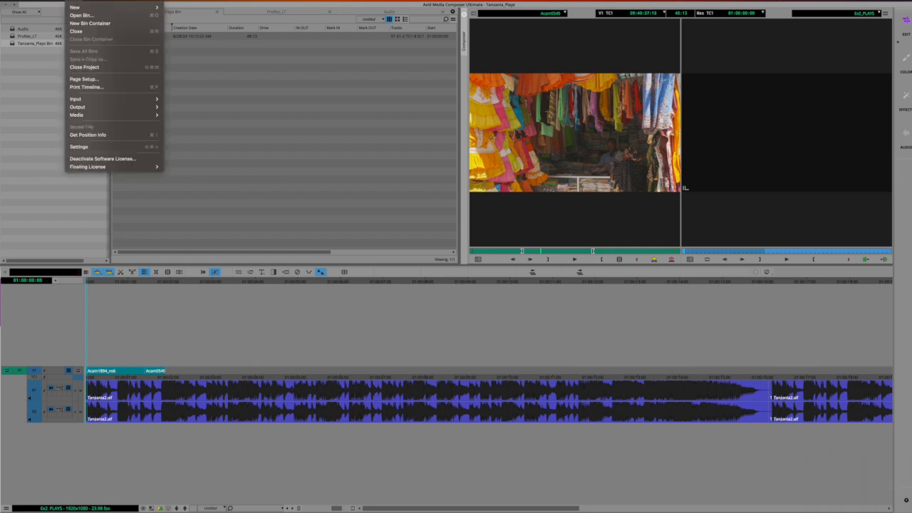
mouse_move(92, 109)
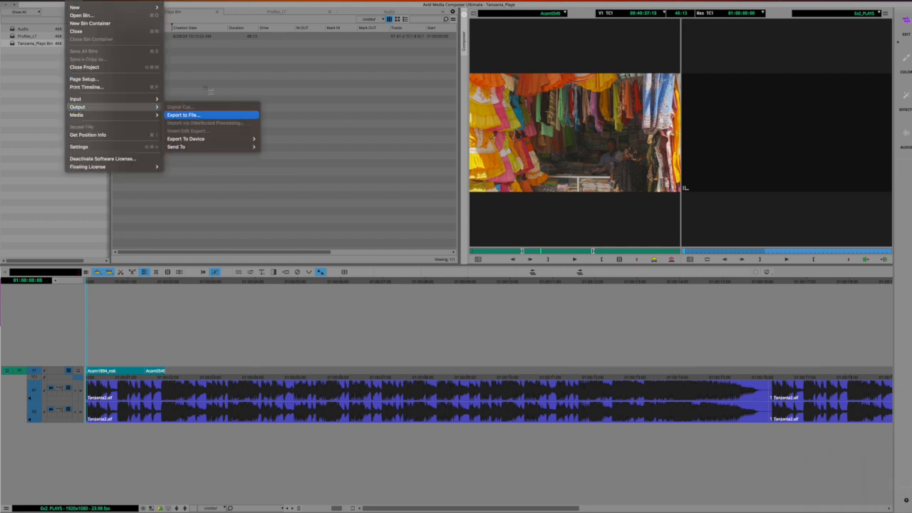
key("super+shift+4")
left_click_drag(62, 2, 262, 176)
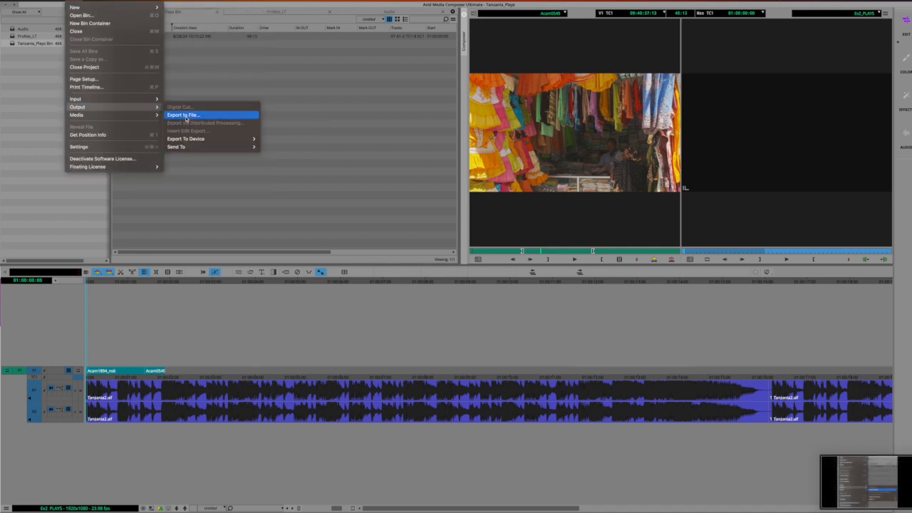
- Begin exporting the sequence to a file again and capture a screenshot of the Export As dialog
left_click(286, 177)
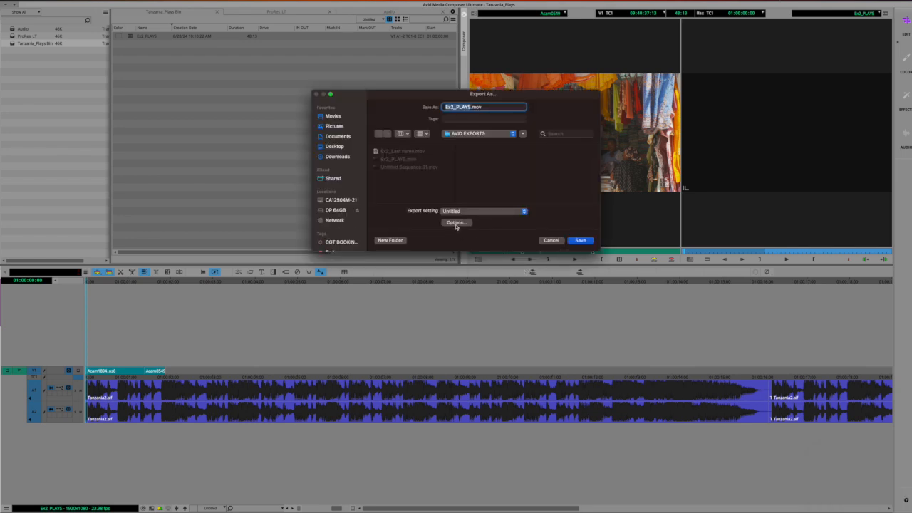
key("super+shift+4")
left_click_drag(361, 99, 601, 263)
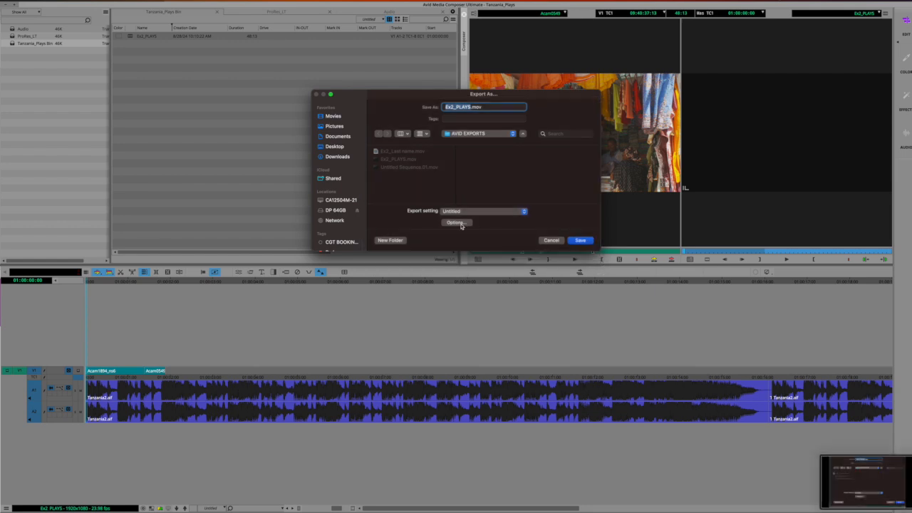
- Enlarge the export options window to show every setting, capture a screenshot of it and save the options
left_click(460, 225)
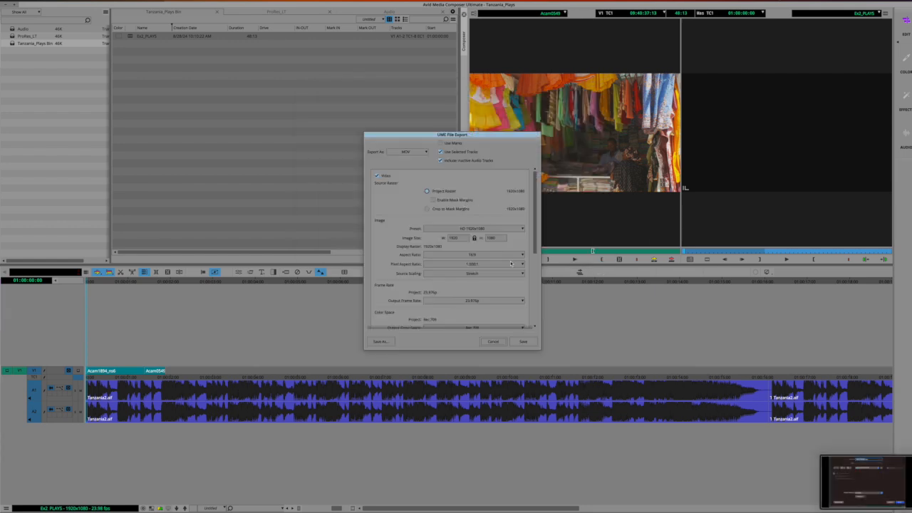
left_click_drag(539, 348, 680, 508)
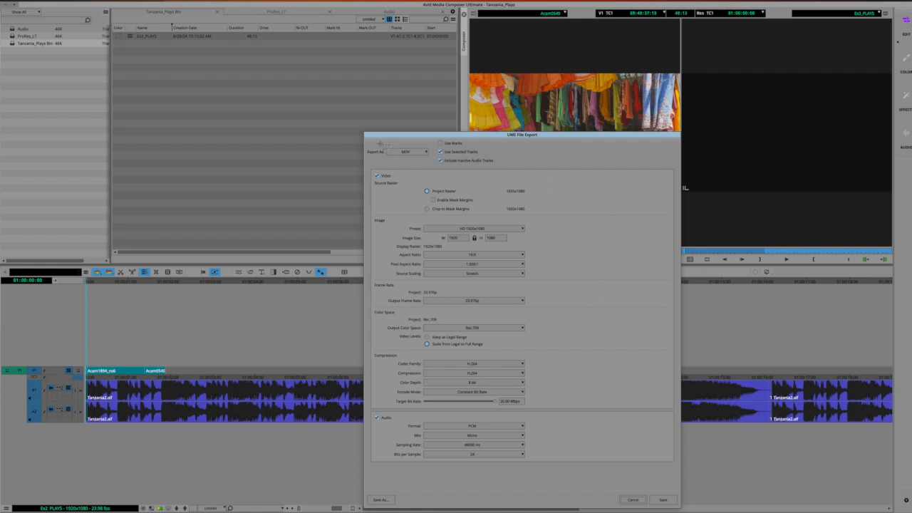
left_click_drag(364, 136, 680, 507)
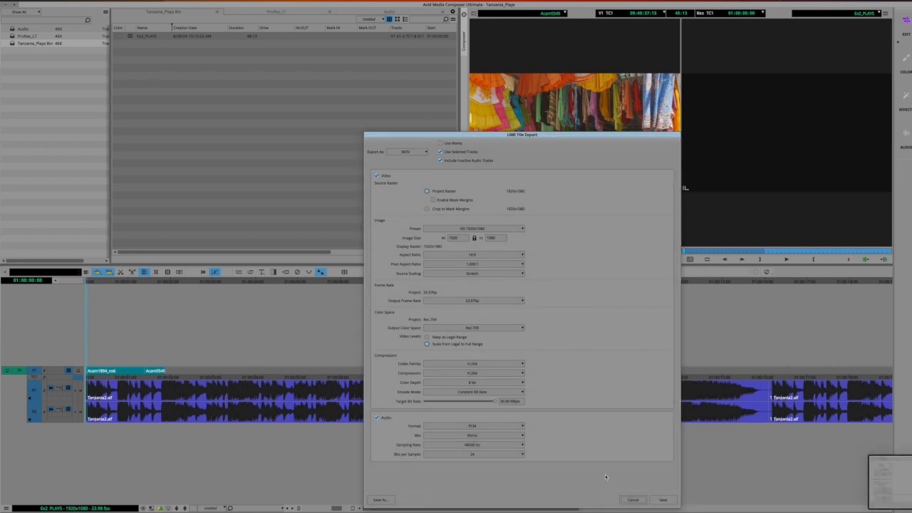
left_click(662, 499)
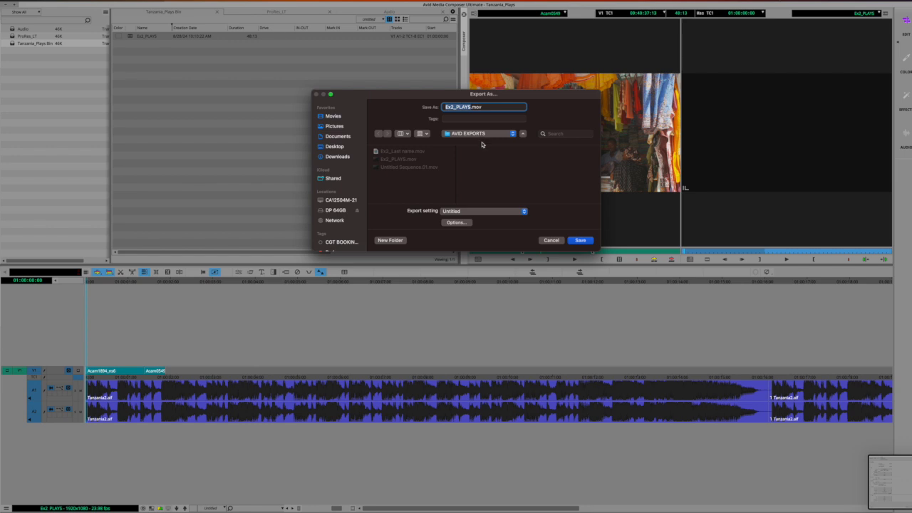
- Capture the Export As dialog once more and export the sequence to AVID EXPORTS, replacing the existing movie file
key("shift+super+4")
left_click_drag(341, 89, 601, 250)
left_click(582, 241)
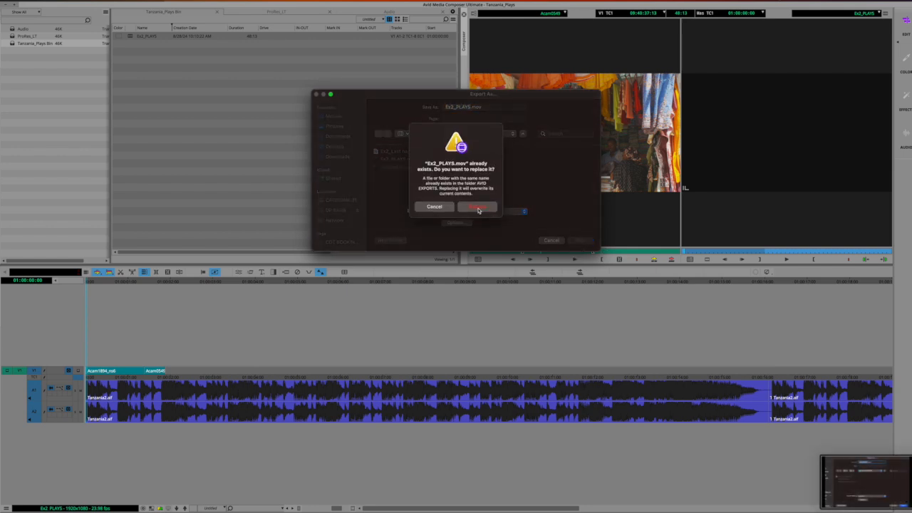
left_click(476, 207)
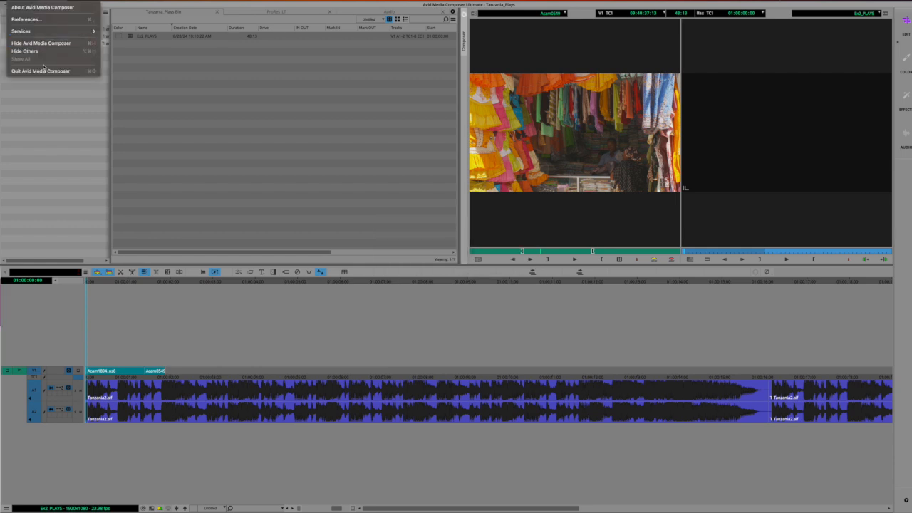
- Start quitting the application but back out, and display the clips in the ProRes_LT bin
left_click(43, 71)
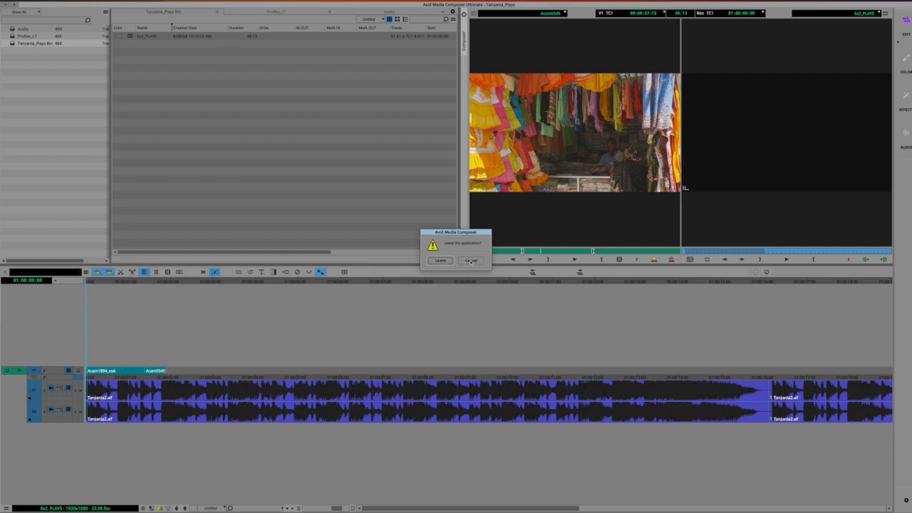
left_click(470, 261)
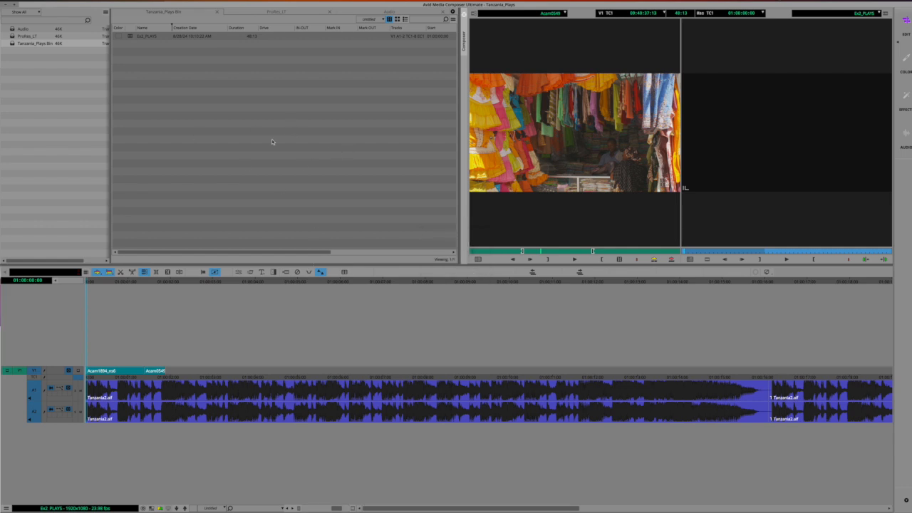
left_click(277, 12)
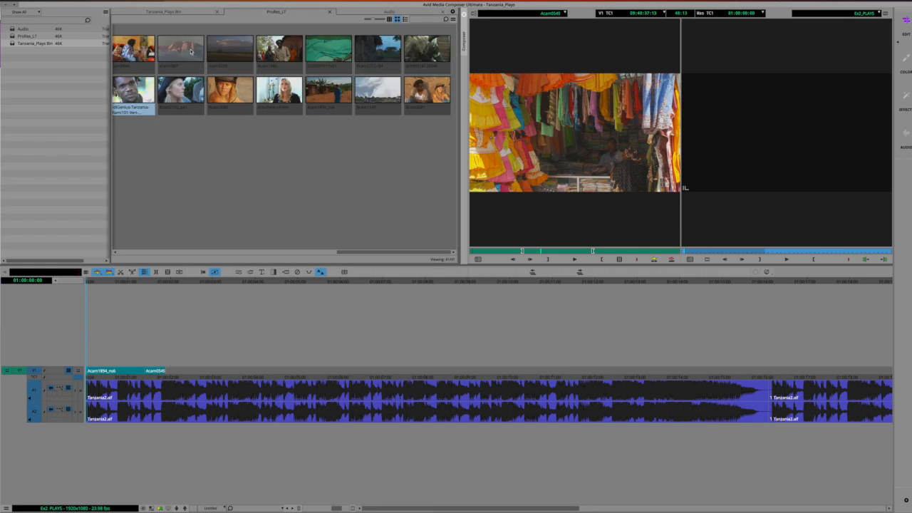
- Show the ProRes_LT bin as a list with large thumbnails and select all of its clips from first to last
left_click(137, 47)
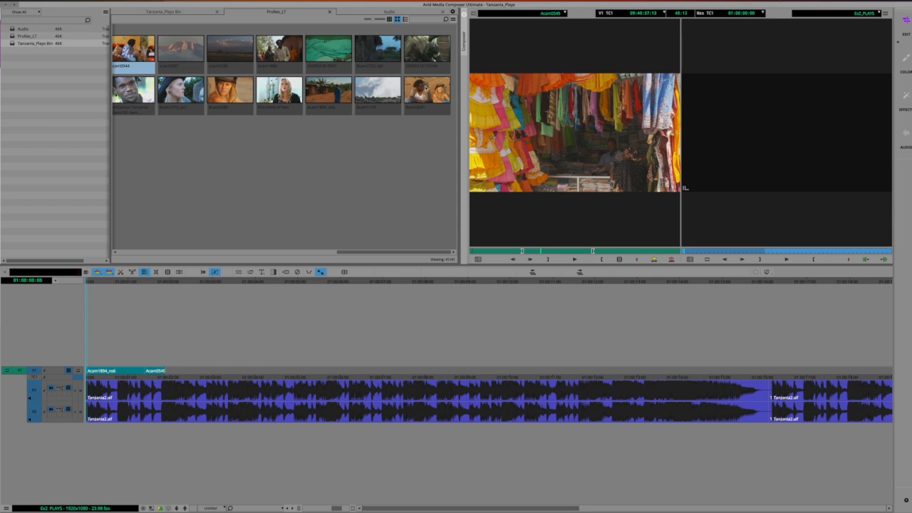
left_click(404, 19)
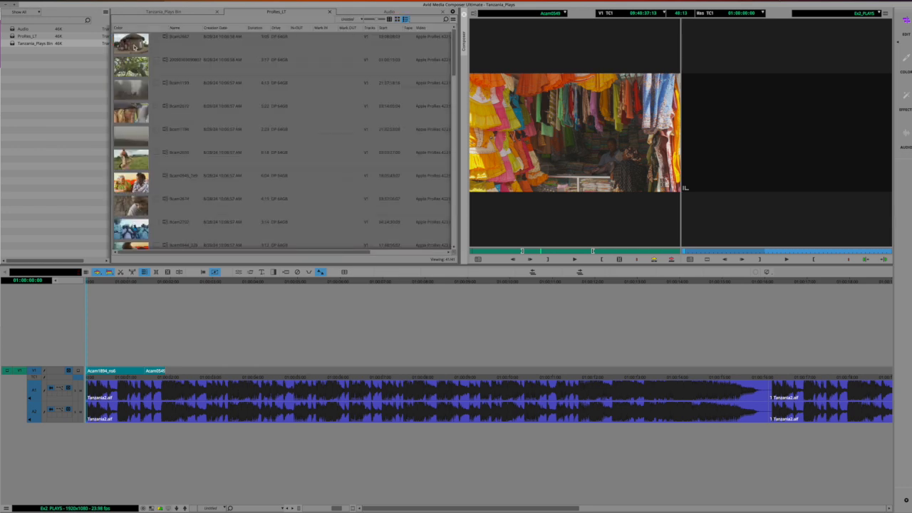
left_click(134, 47)
scroll(139, 178, "down", 10)
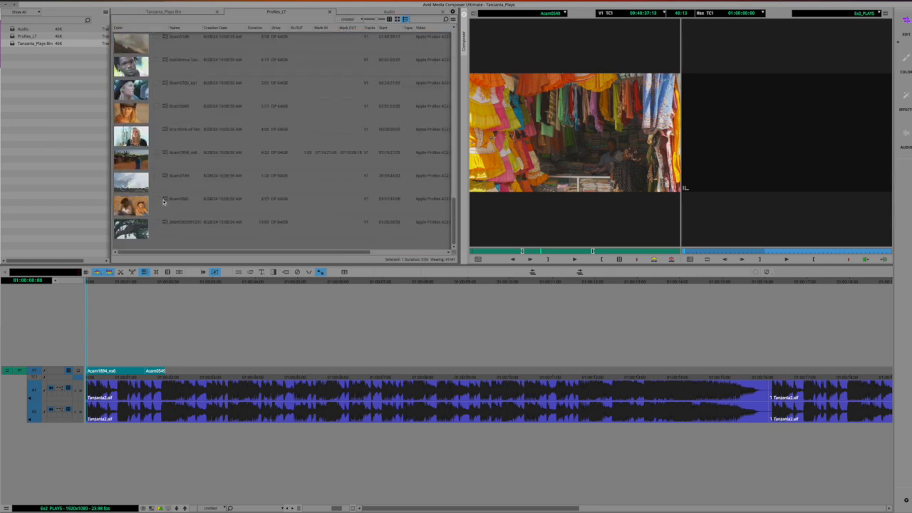
left_click(141, 234, "shift")
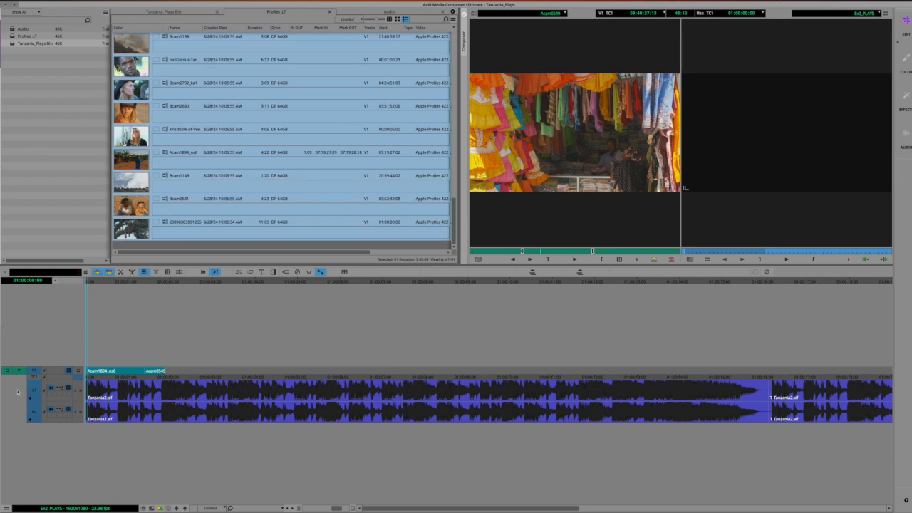
- Disable tracks A1 and A2 and place all selected clips on V1 from the start of the sequence
left_click(31, 395)
left_click(34, 413)
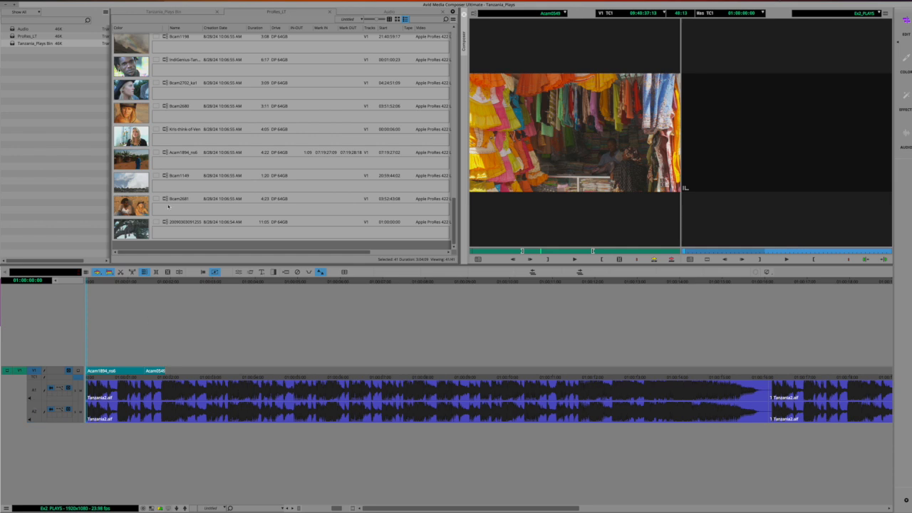
left_click_drag(132, 206, 180, 368)
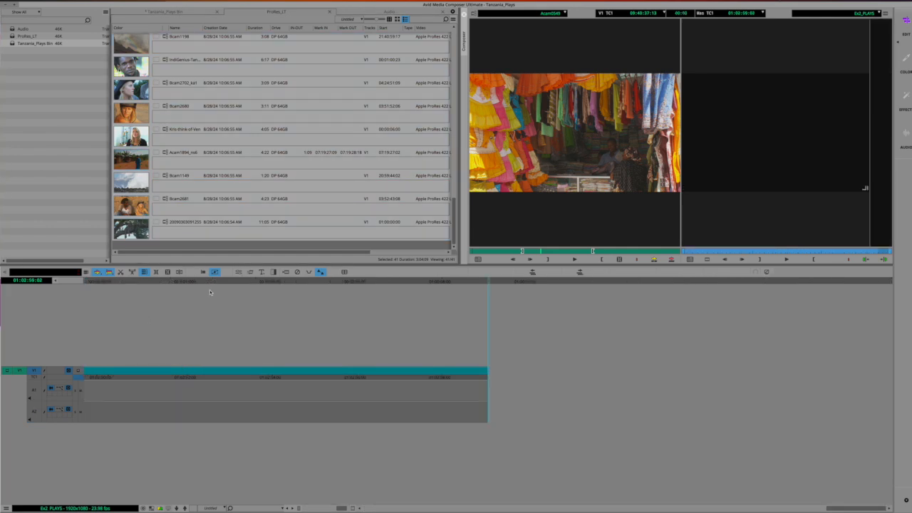
scroll(227, 342, "left", 6)
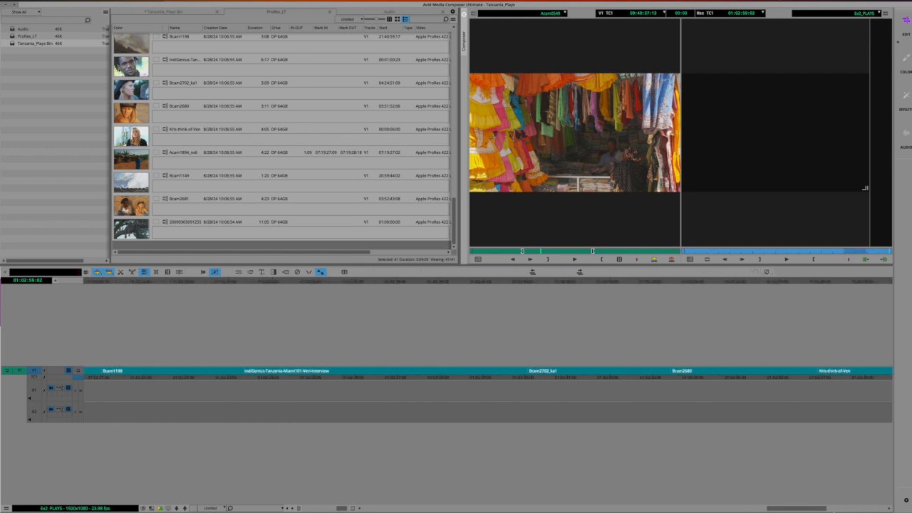
left_click_drag(796, 508, 388, 507)
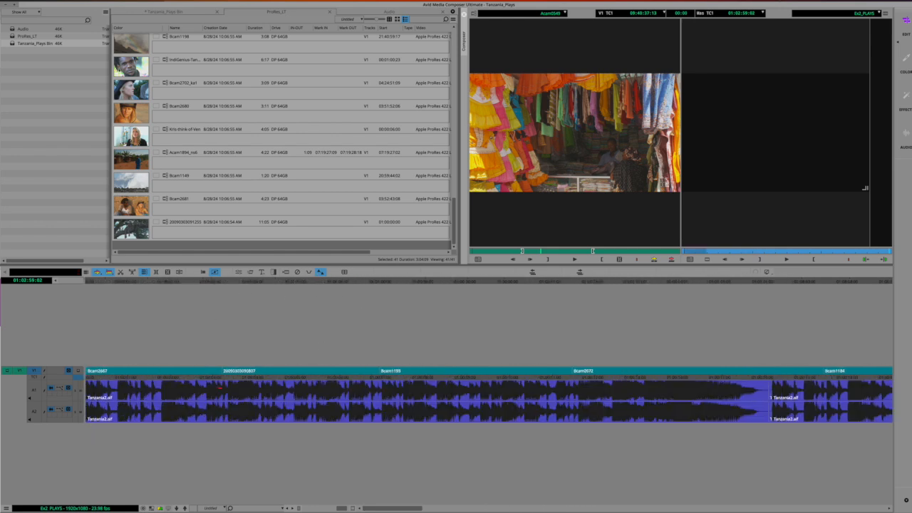
- Ripple-trim the end of Bcam2667 back to about 01:00:00:22 and select the cut before Bcam1193
left_click_drag(219, 370, 118, 363)
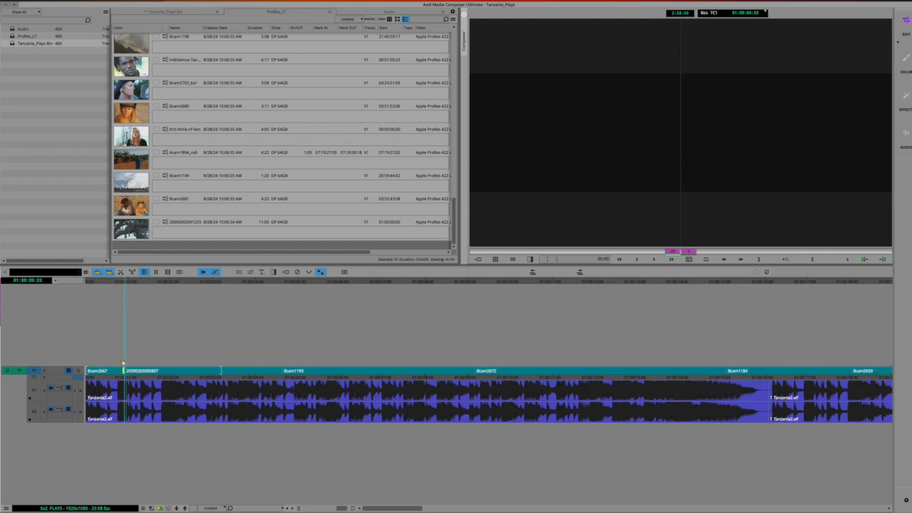
left_click(282, 371)
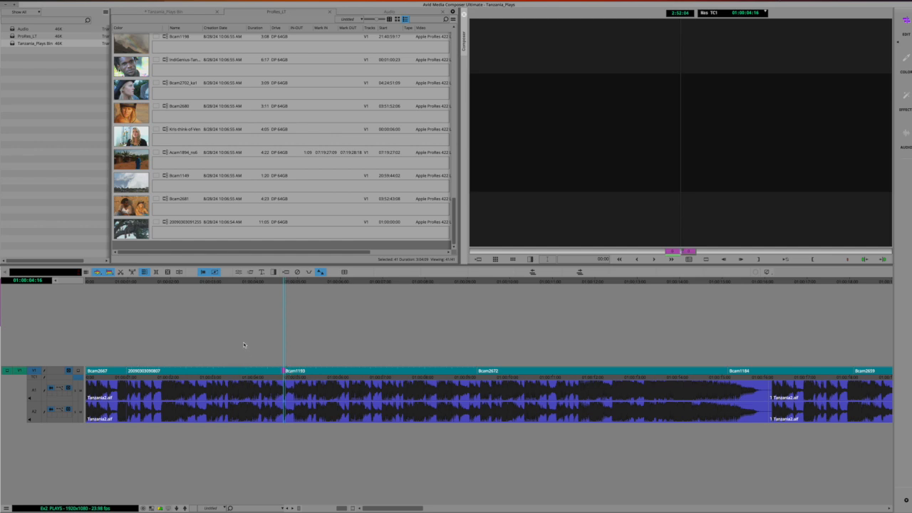
- Increase the height of the V1 video track in the timeline until it is clearly taller
key("super+l")
key("super+l")
key("super+l")
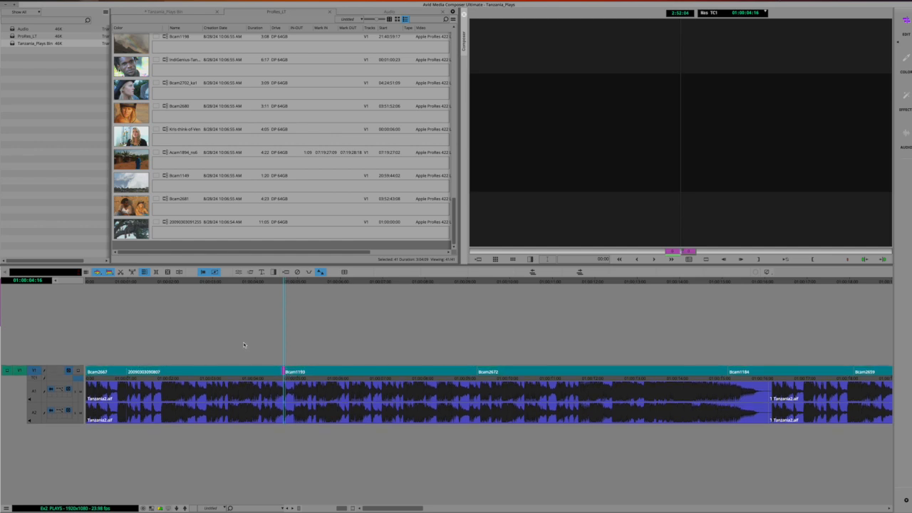
key("super+l")
key("super+l")
key("super+l")
key("super+l")
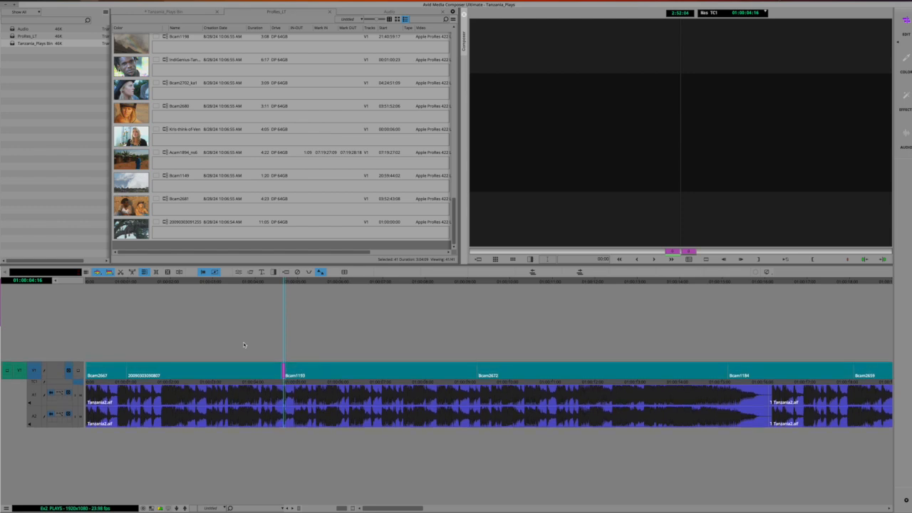
key("super+l")
key("super+l")
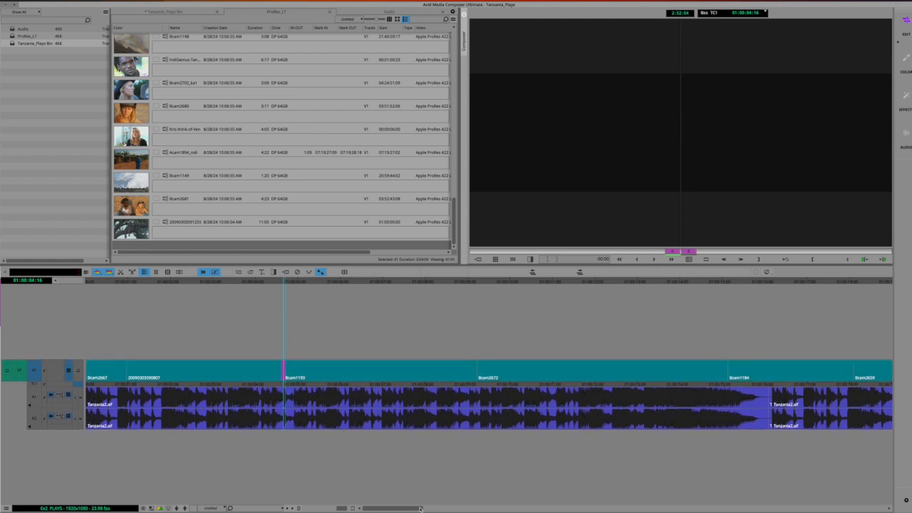
- Examine the display options in the current Timeline Settings and close them
mouse_move(423, 509)
left_mouse_down()
mouse_move(448, 509)
mouse_move(416, 508)
left_mouse_up()
left_click(229, 509)
left_click_drag(423, 509, 399, 506)
key("super+equal")
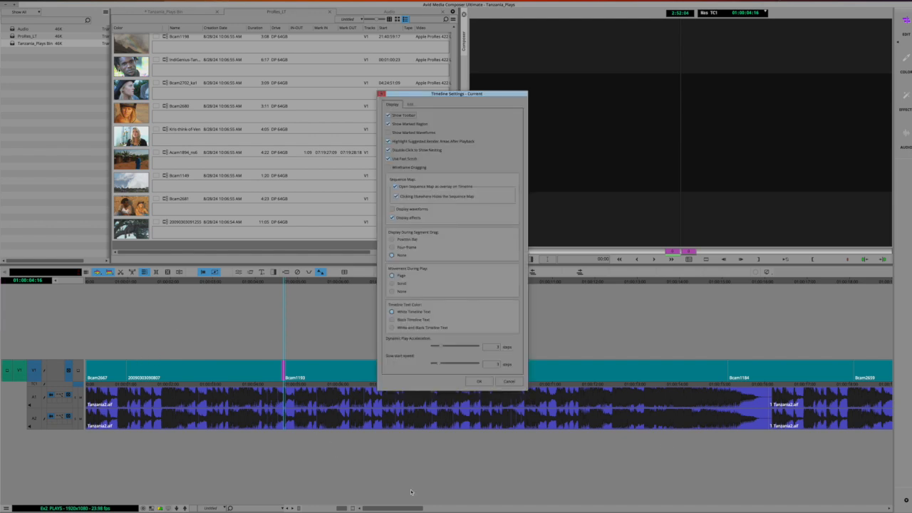
left_click(478, 381)
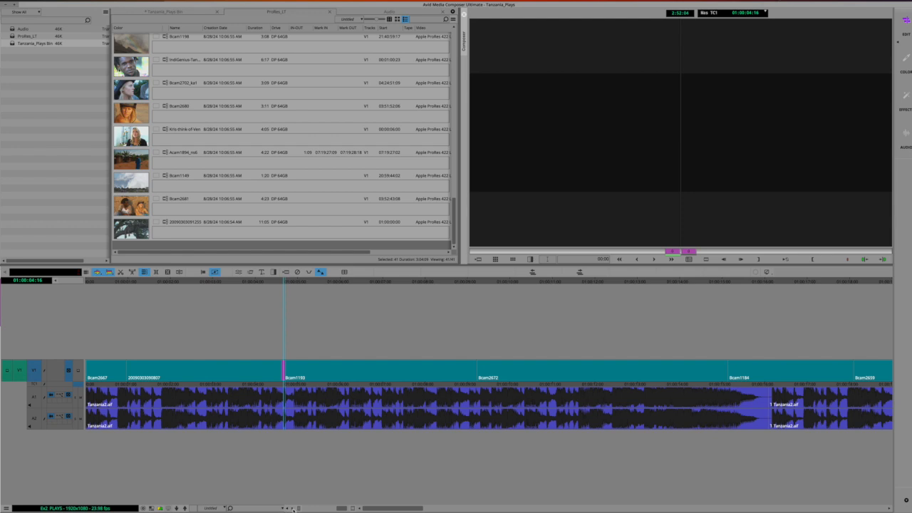
- Overwrite-trim the end of the clip before Bcam1193 one frame earlier, to 01:00:04:15, leaving Bcam1193 in place
left_click(354, 509)
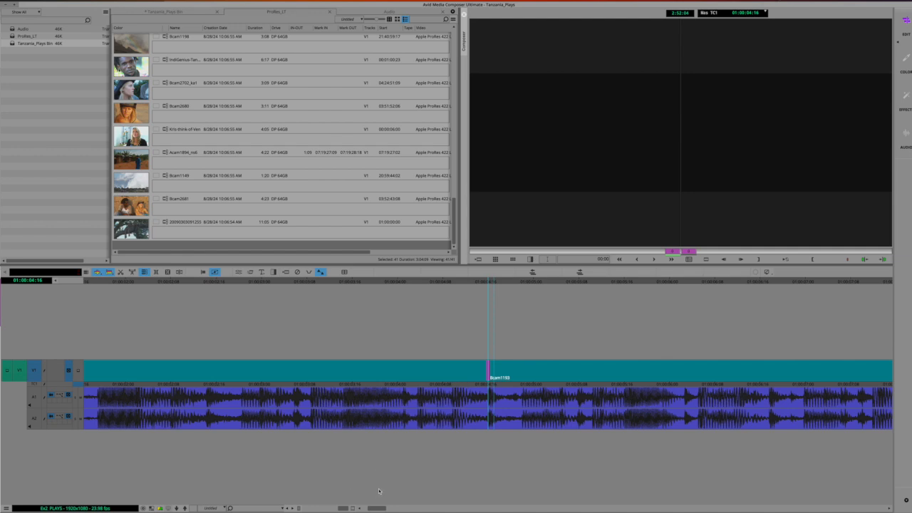
left_click(354, 508)
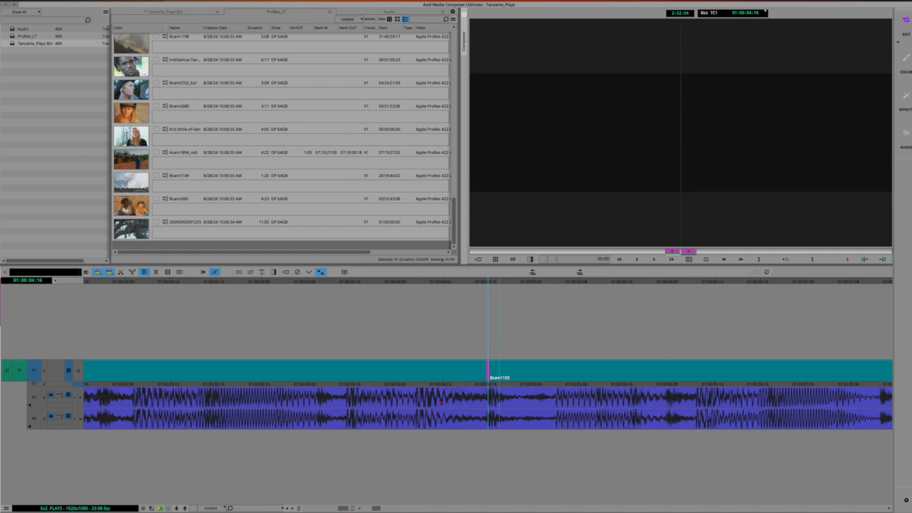
left_click(476, 371)
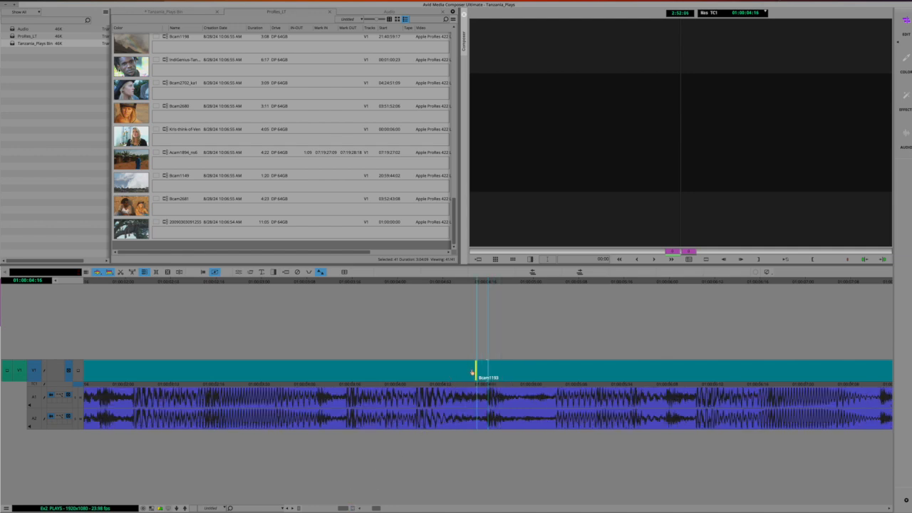
left_click(479, 369)
- Examine the trim and segment mode options offered by the timeline's Smart Tool
right_click(108, 273)
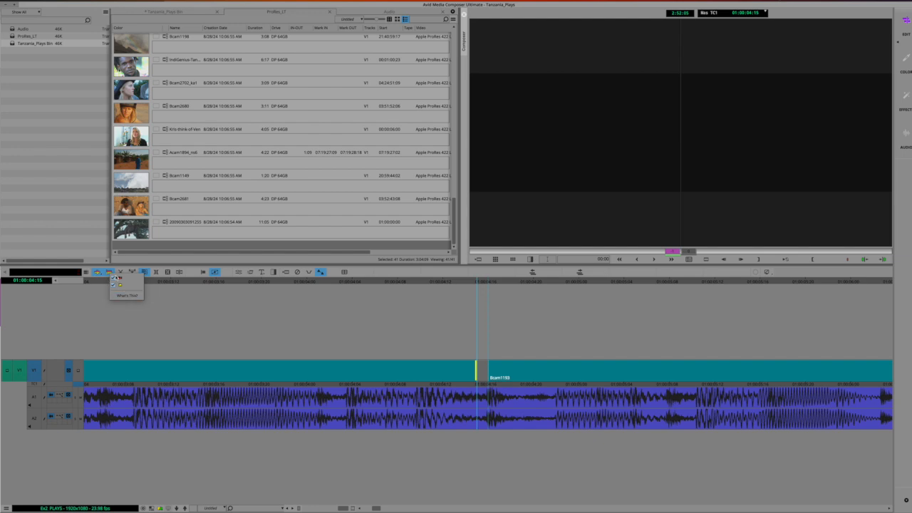
left_click(98, 275)
right_click(97, 273)
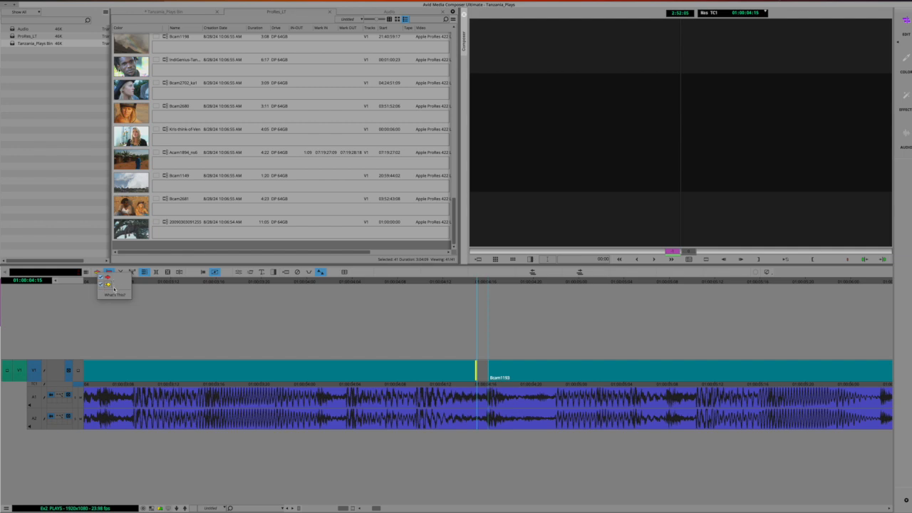
left_click(702, 336)
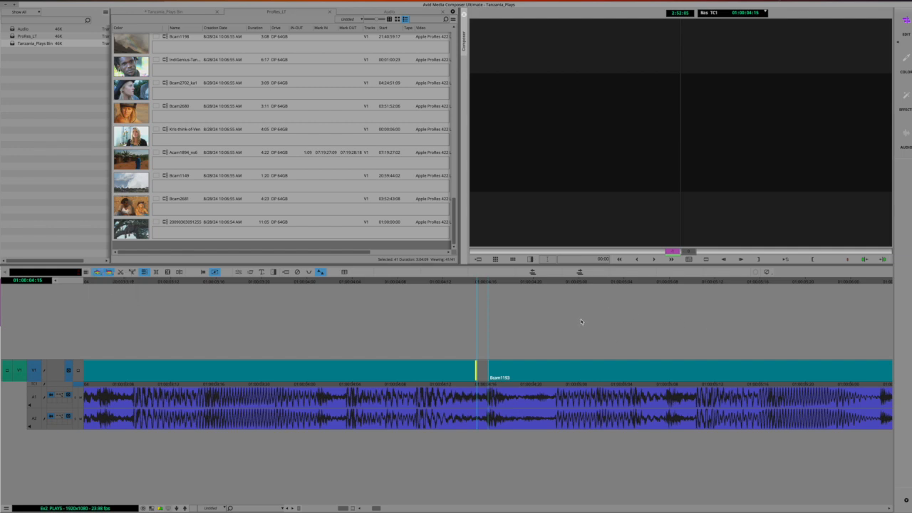
- Ripple-trim the end of the clip before Bcam1193 back to 01:00:03:20 and move the playhead to 01:00:05:09
scroll(345, 262, "up", 1)
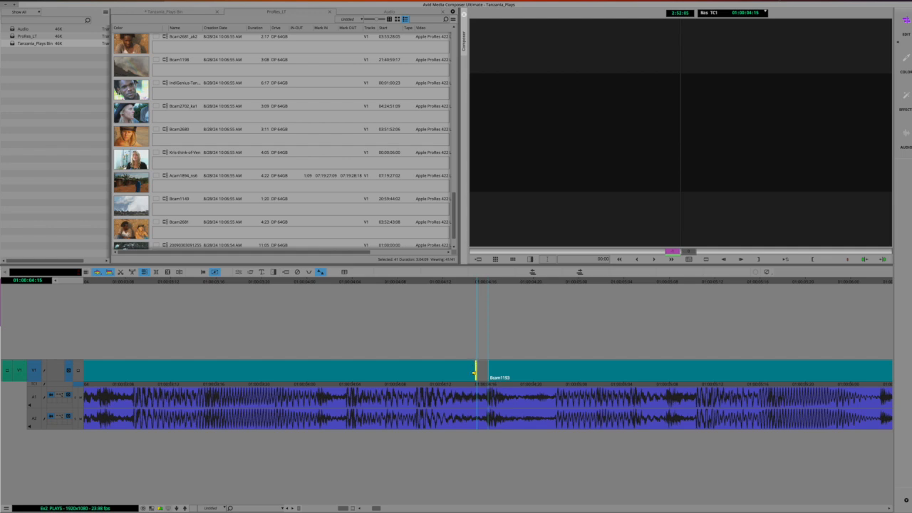
left_click_drag(474, 370, 265, 359)
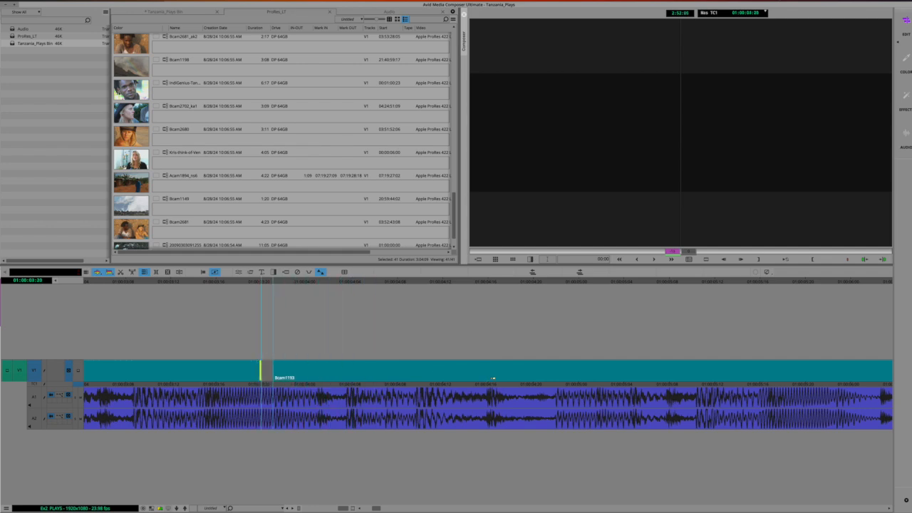
scroll(700, 376, "right", 3)
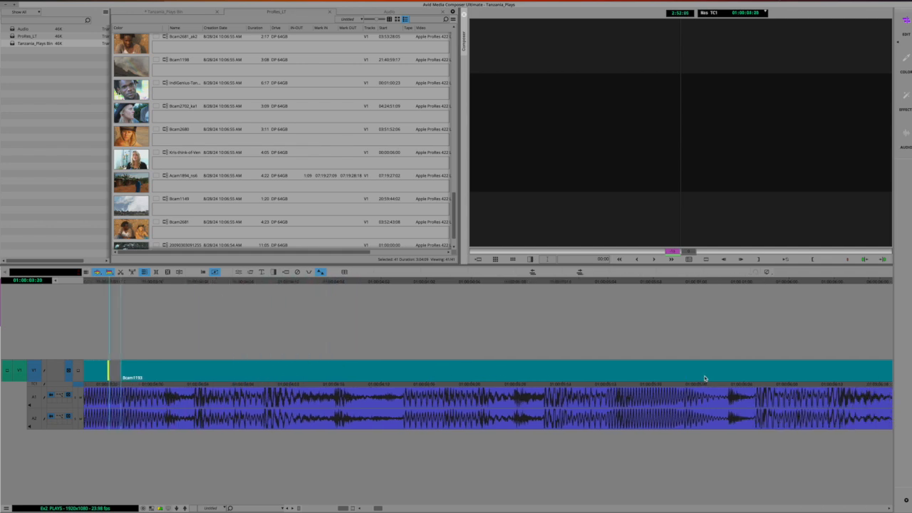
left_click(536, 282)
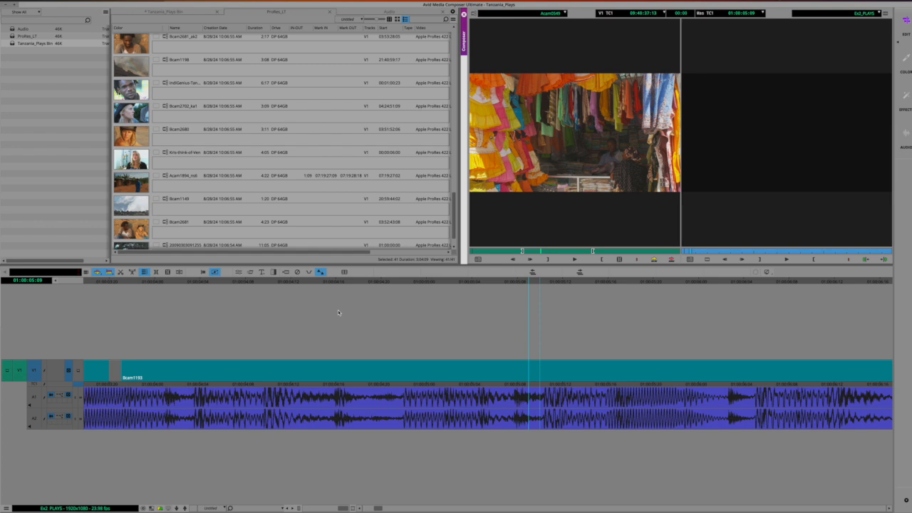
- Open the Command Palette, review its Edit and Play commands, and close it
key("ctrl+3")
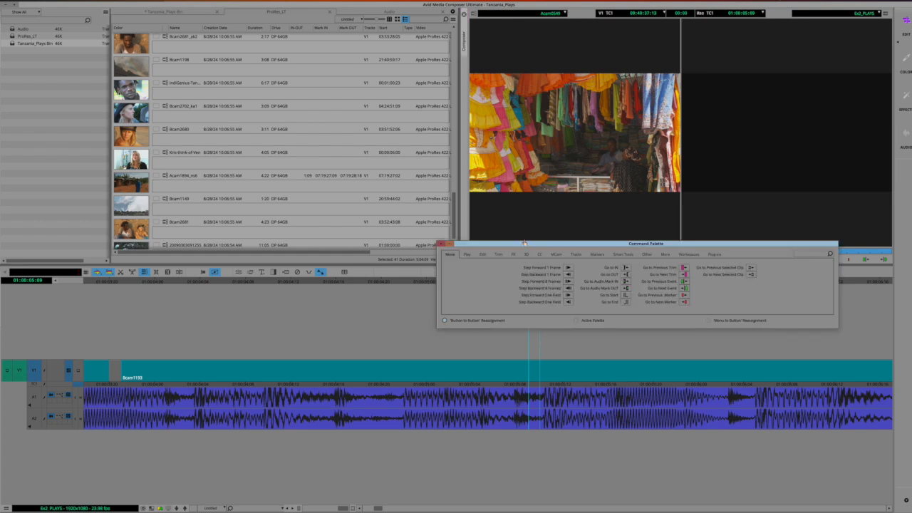
left_click_drag(520, 244, 323, 293)
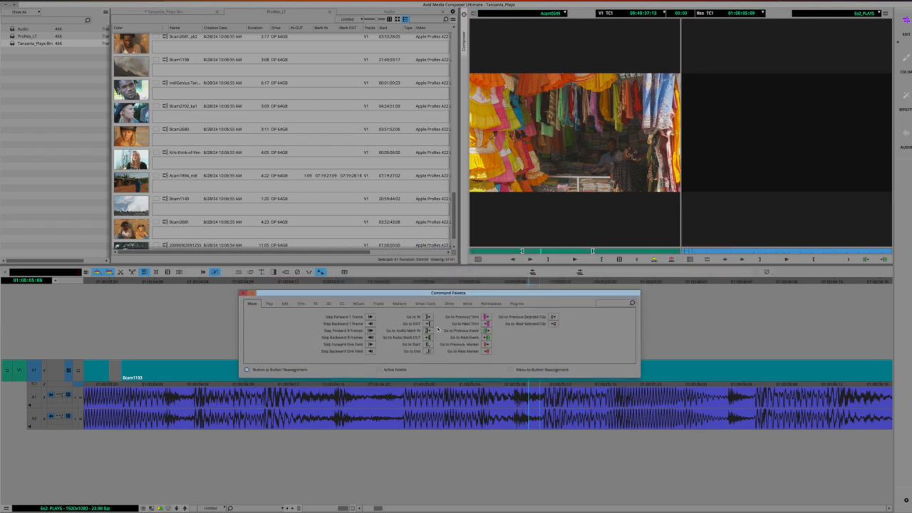
left_click(284, 304)
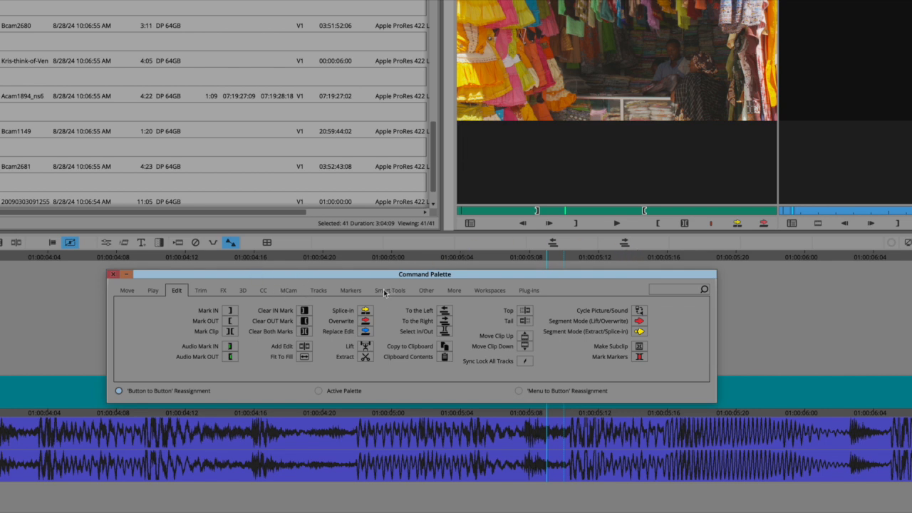
left_click(151, 291)
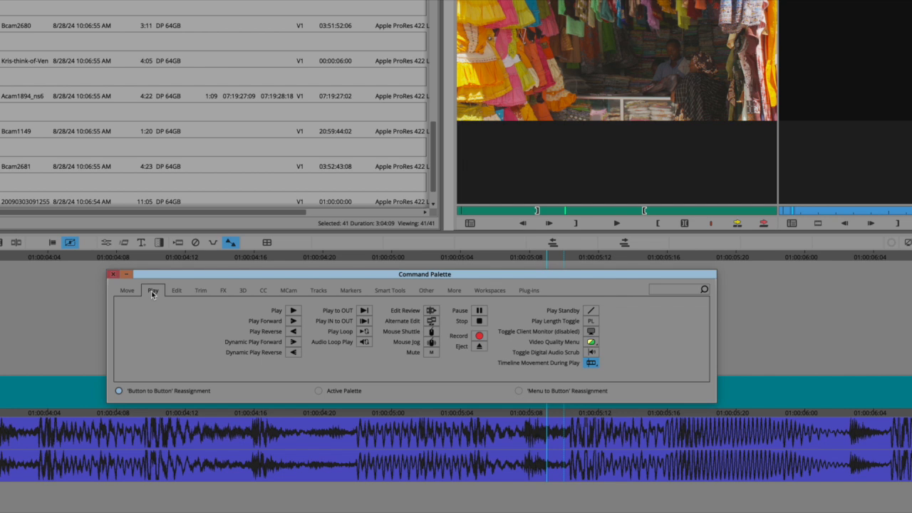
left_click(176, 291)
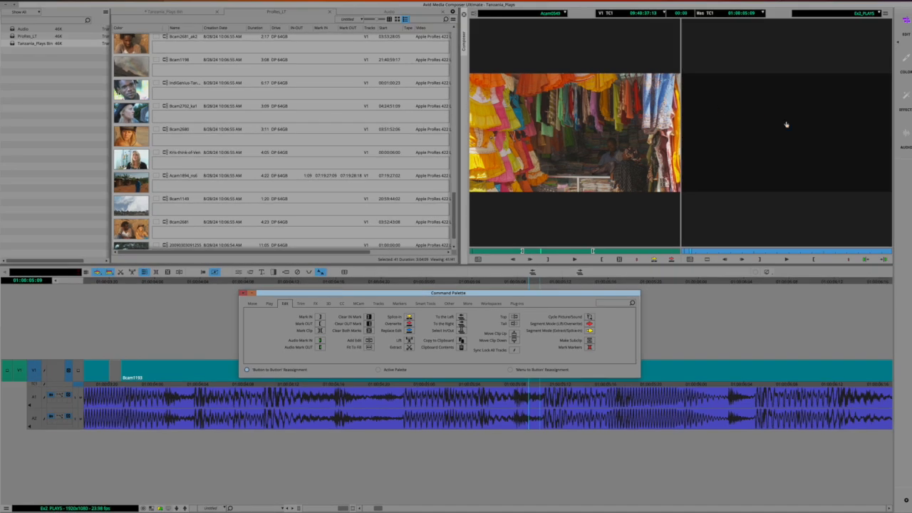
left_click(242, 292)
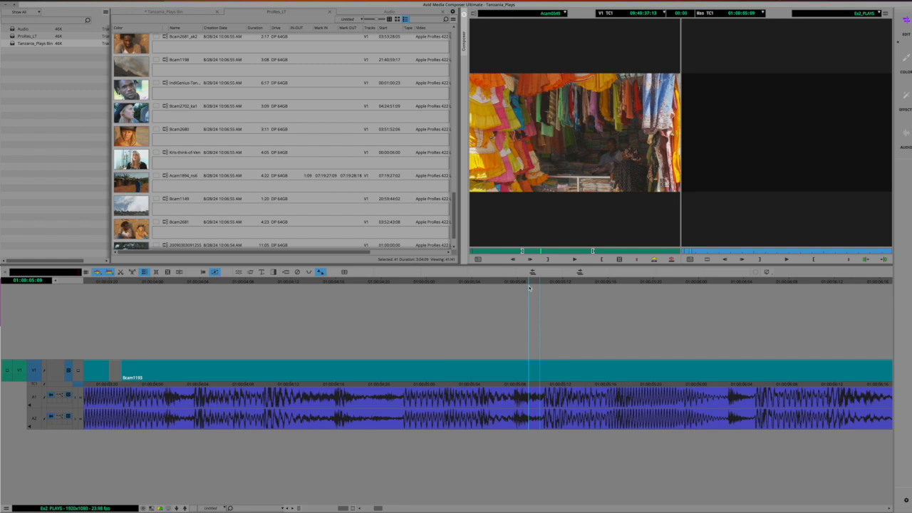
- Go to the following edit points with the Go to Next Event command and return the view to the gap before Bcam1193
left_click(883, 260)
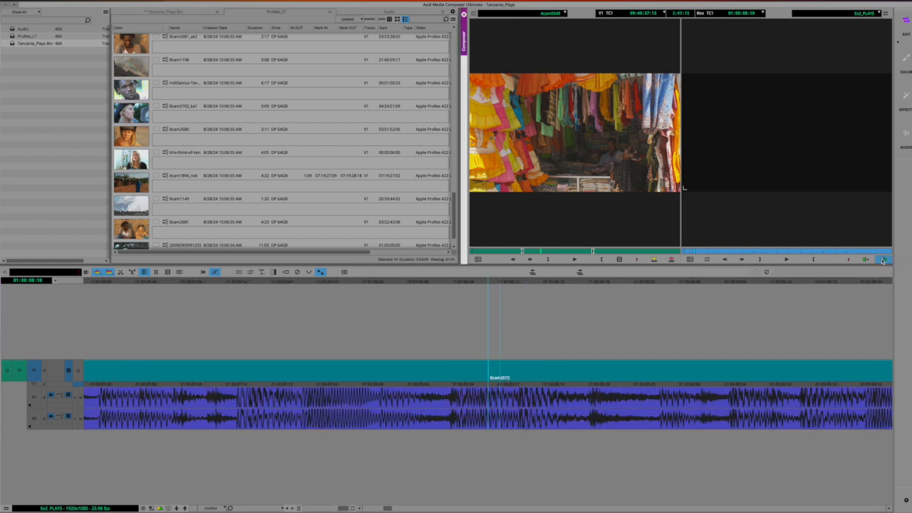
left_click(882, 260)
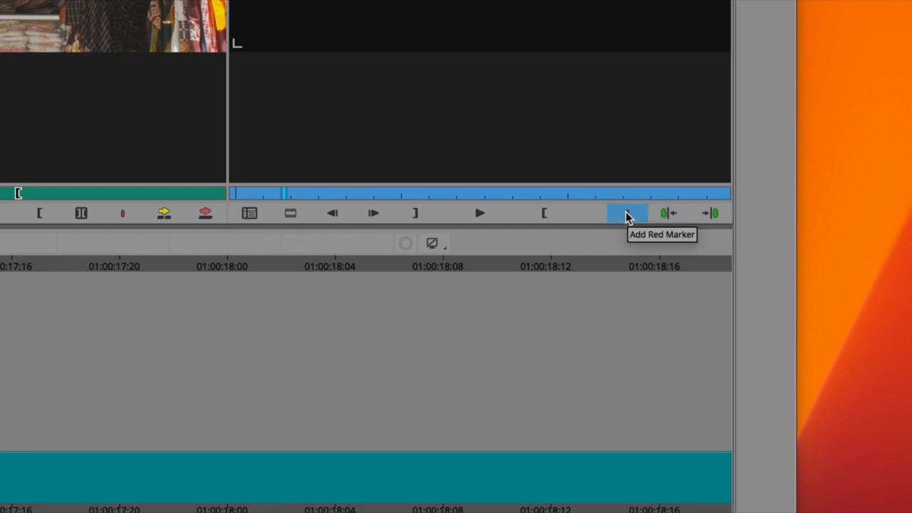
scroll(601, 242, "left", 5)
scroll(601, 242, "right", 6)
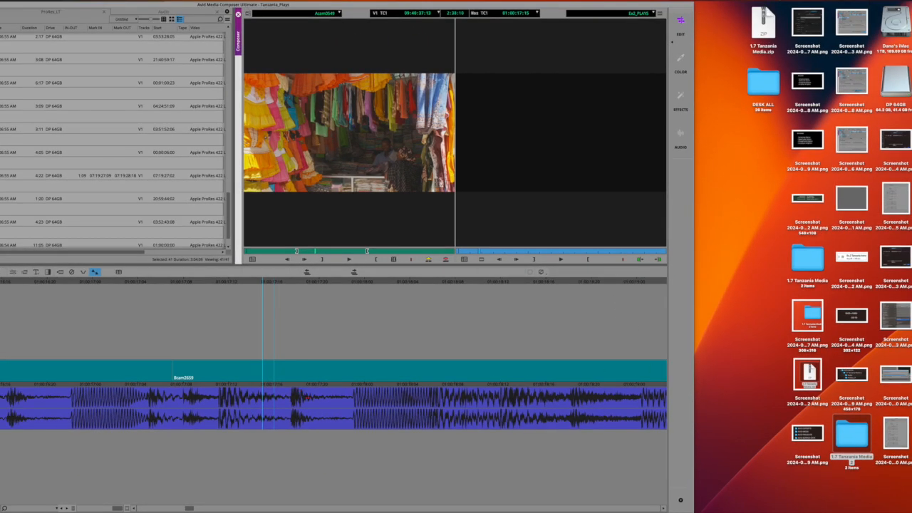
left_click_drag(189, 508, 147, 506)
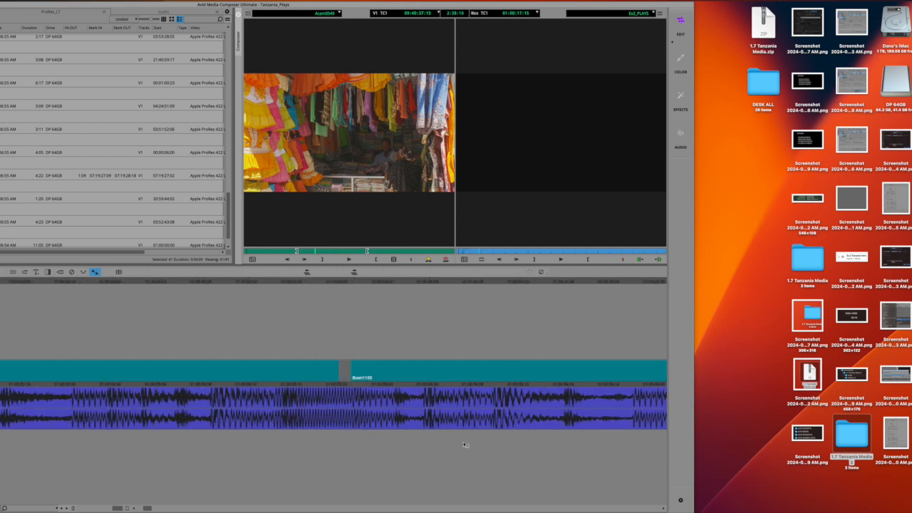
- Move the application window back fully onto the screen and zoom the timeline in closely around 01:00:17:15
left_click_drag(312, 5, 540, 5)
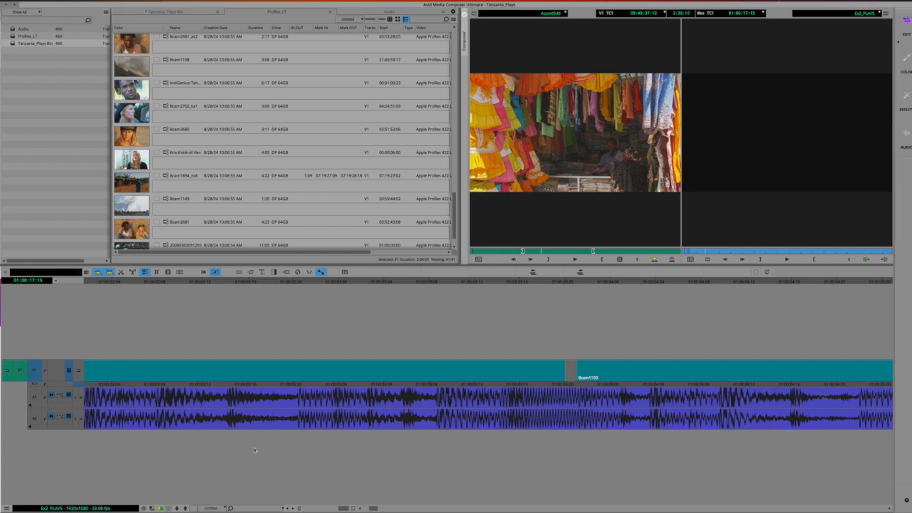
left_click(353, 509)
right_click(342, 508)
left_click(342, 509)
right_click(342, 509)
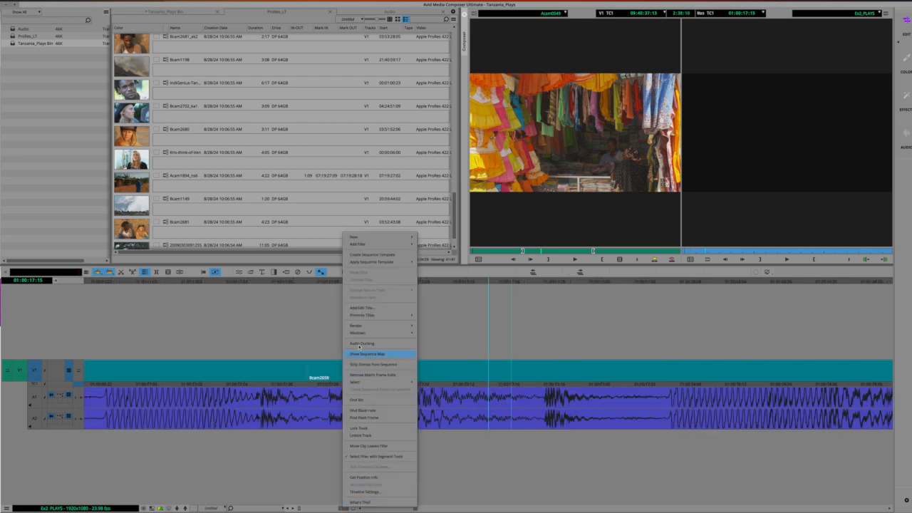
left_click(449, 440)
left_click(353, 508)
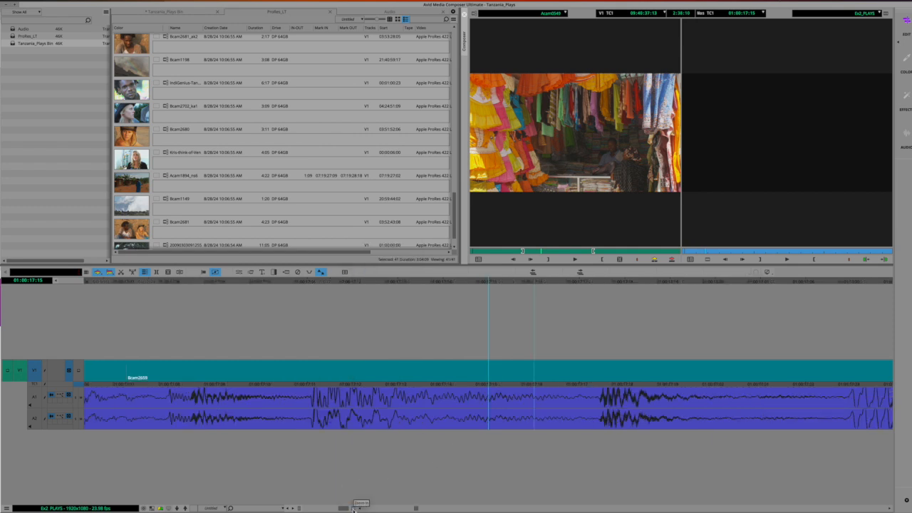
left_click(353, 509)
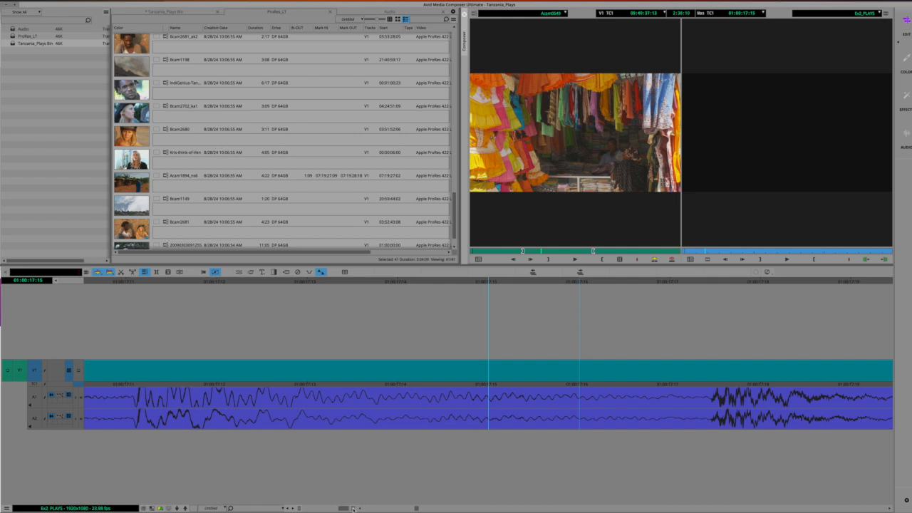
left_click(359, 509)
left_click(360, 509)
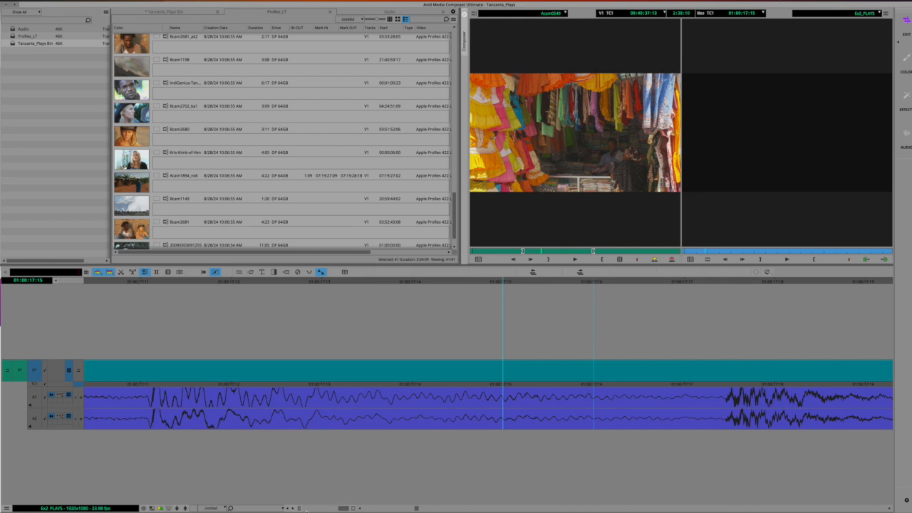
- Zoom the timeline out until the whole sequence fits in view
left_click(298, 508)
left_click(298, 509)
left_click(299, 509)
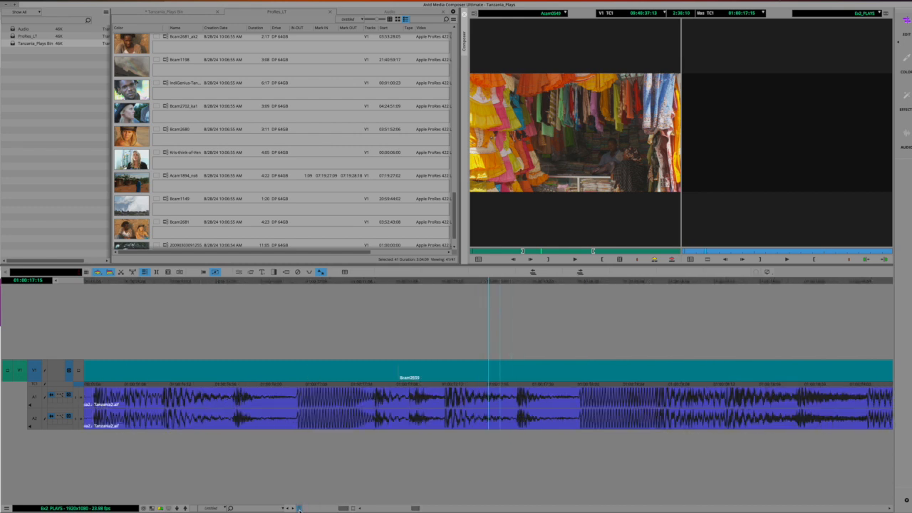
left_click(299, 509)
left_click(298, 508)
left_click(298, 508)
left_click(298, 508)
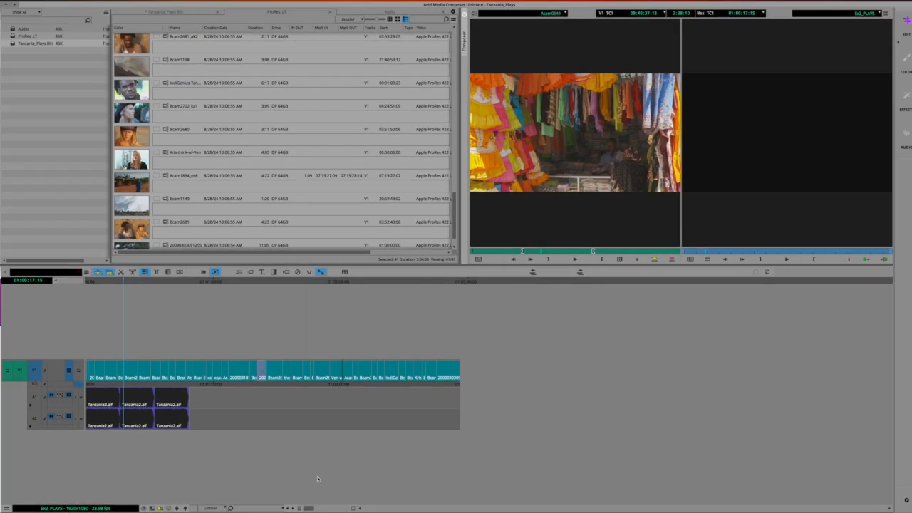
left_click(299, 509)
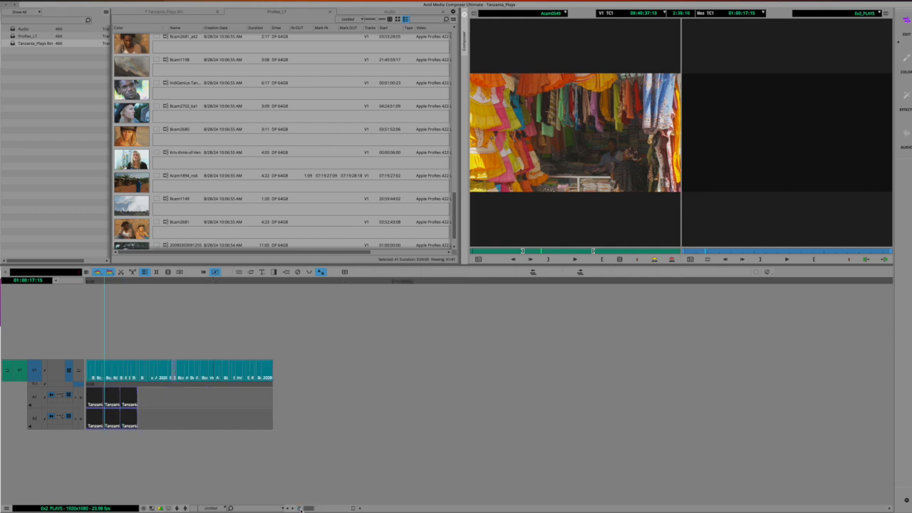
left_click(299, 509)
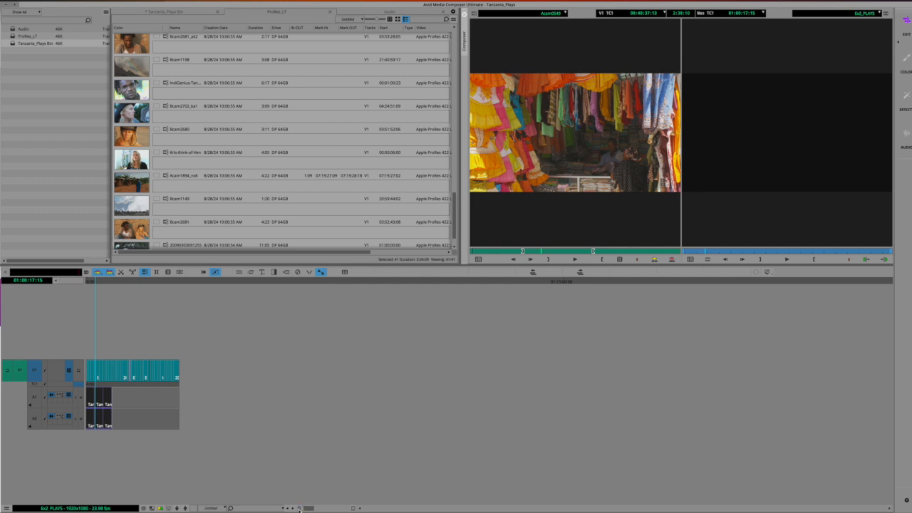
right_click(300, 509)
left_click(300, 508)
- Zoom the timeline in and back out to the whole sequence, and review the timeline's display options
left_click(352, 509)
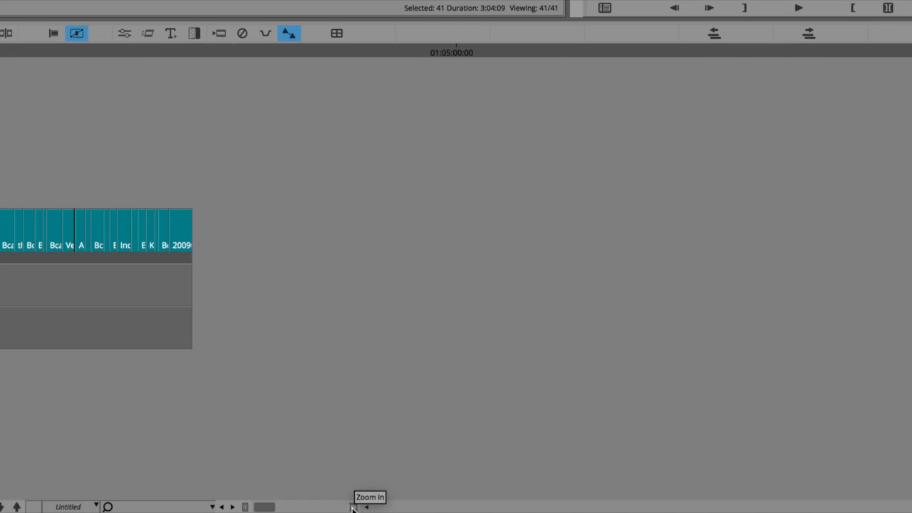
left_click(353, 509)
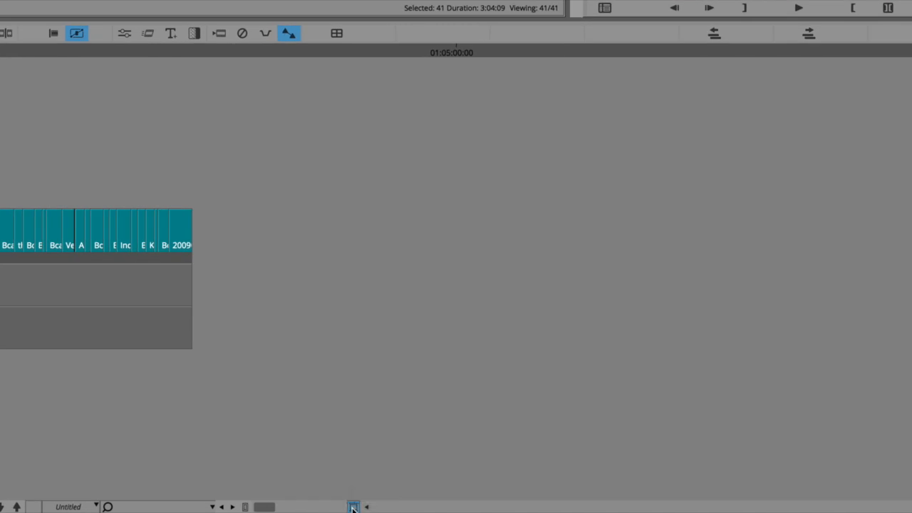
left_click(352, 509)
left_click(353, 508)
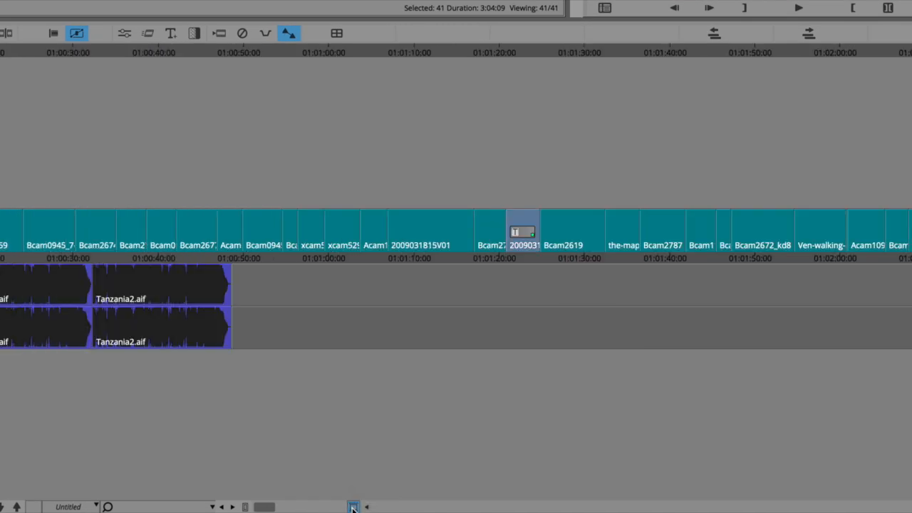
left_click(244, 505)
left_click(244, 505)
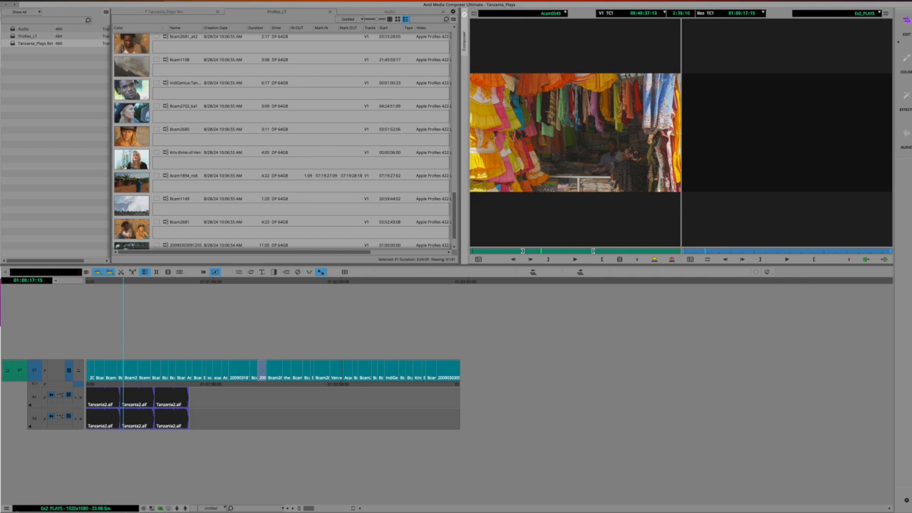
left_click(5, 508)
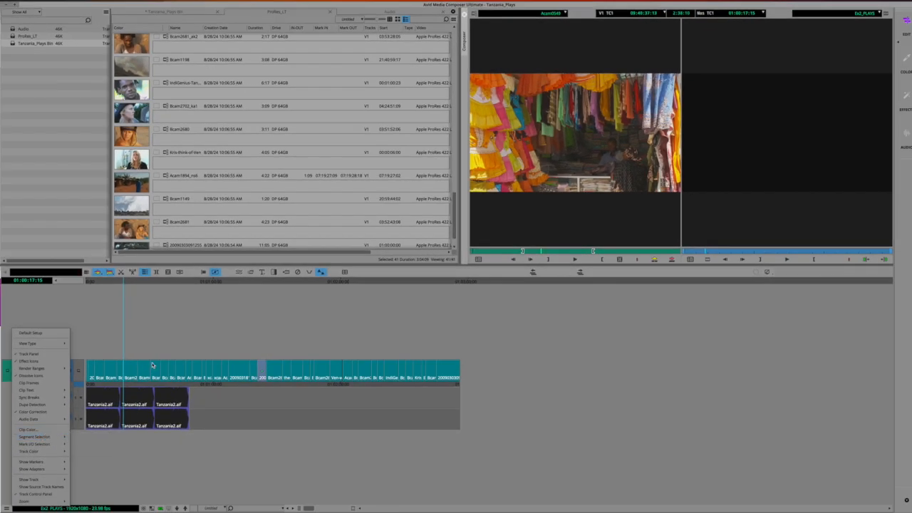
left_click(134, 322)
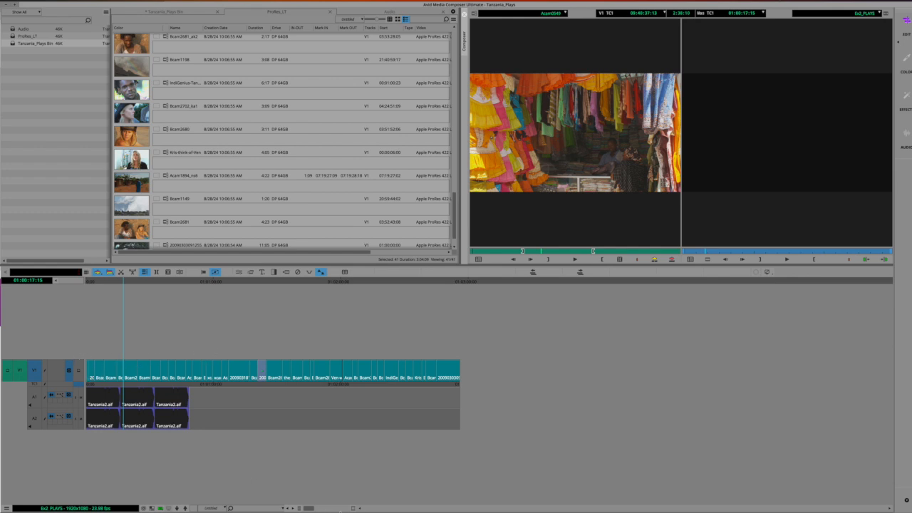
- Ripple-trim the end of the clip before Bcam1193 back to 01:00:02:00
left_click(353, 508)
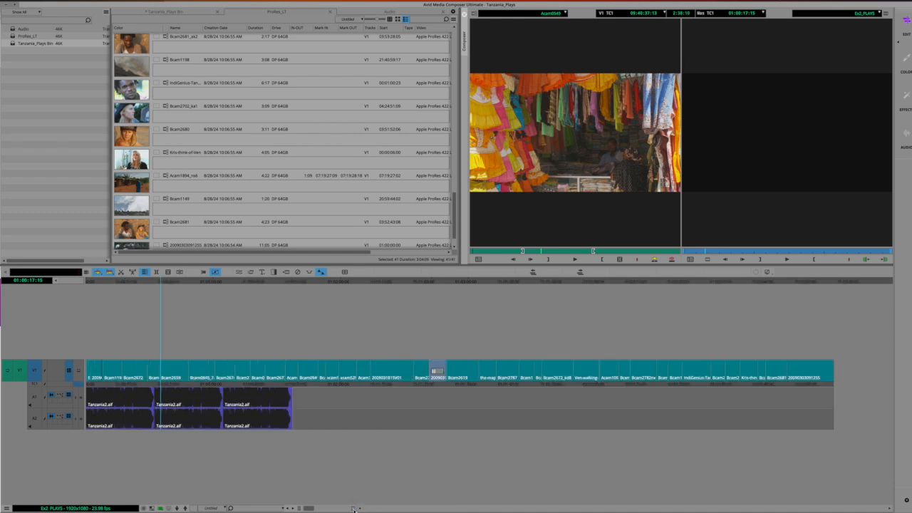
left_click(353, 509)
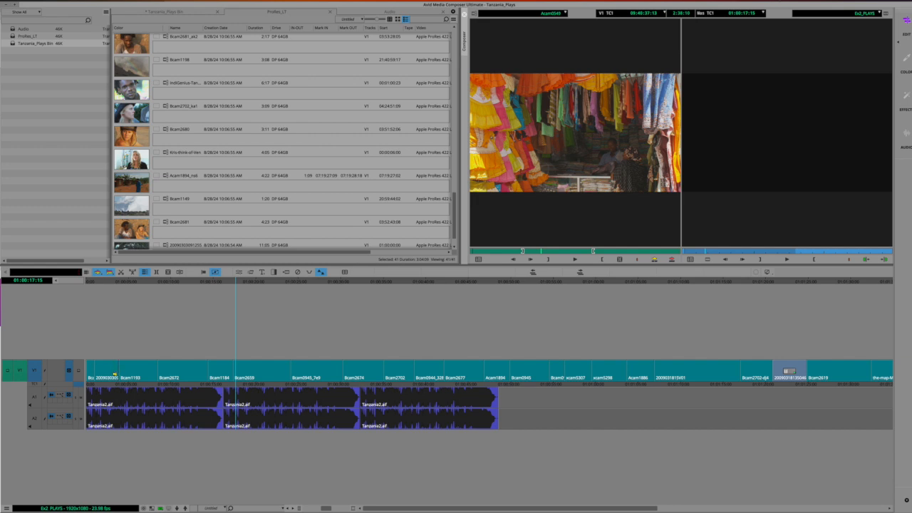
left_click_drag(116, 376, 102, 375)
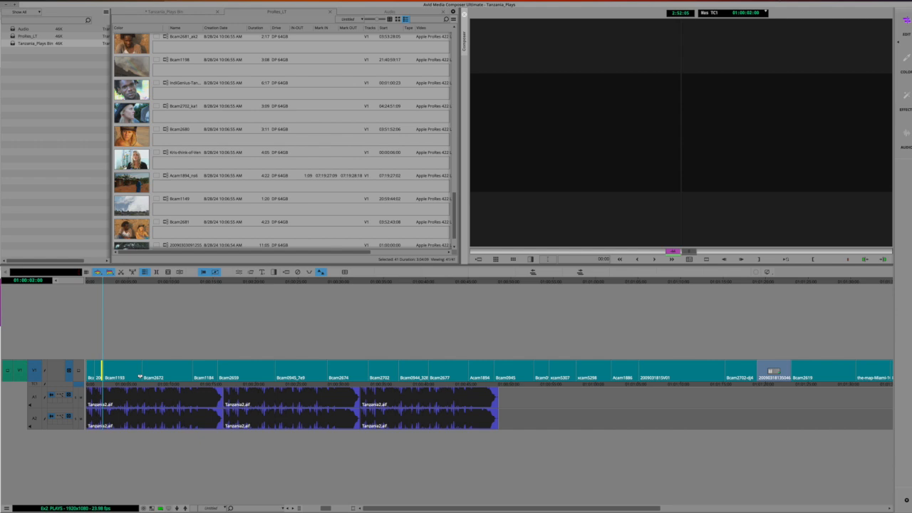
- Ripple-trim the end of Bcam1193 back to 01:00:03:15, moving Bcam2672 up against it
left_click(141, 376)
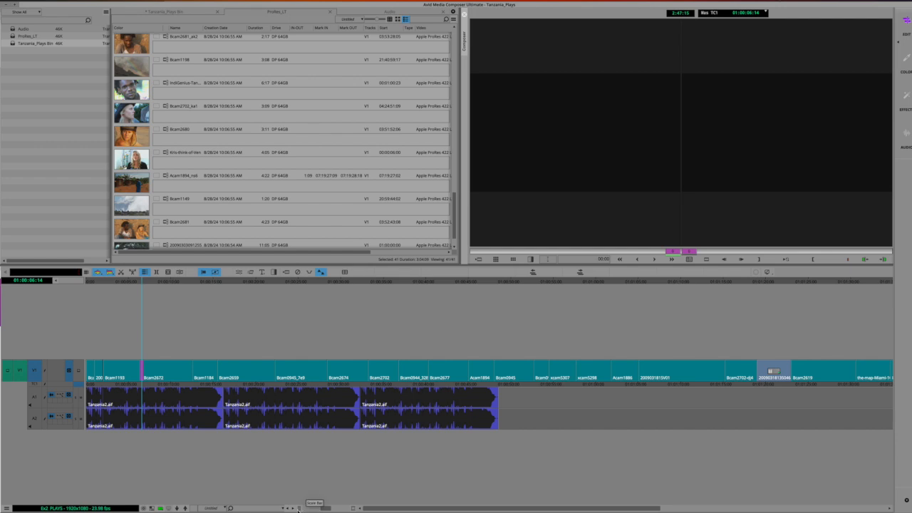
left_click(299, 508)
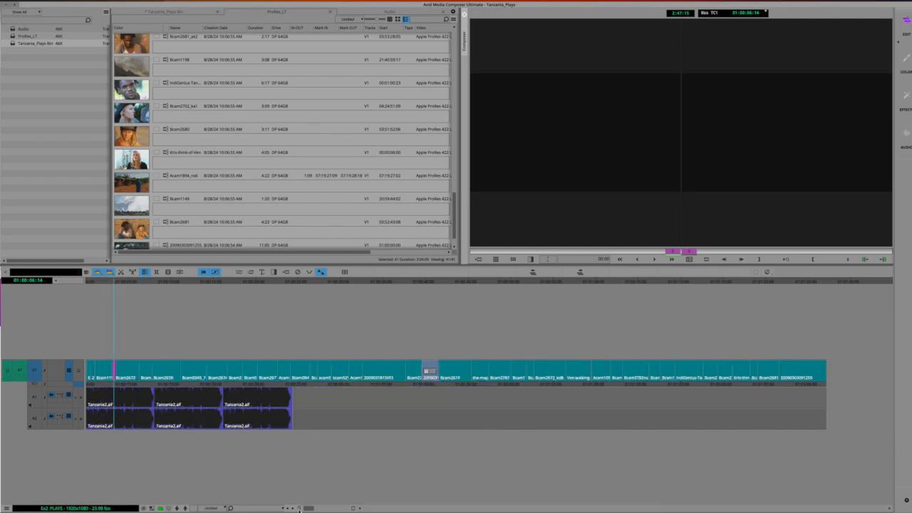
left_click(300, 509)
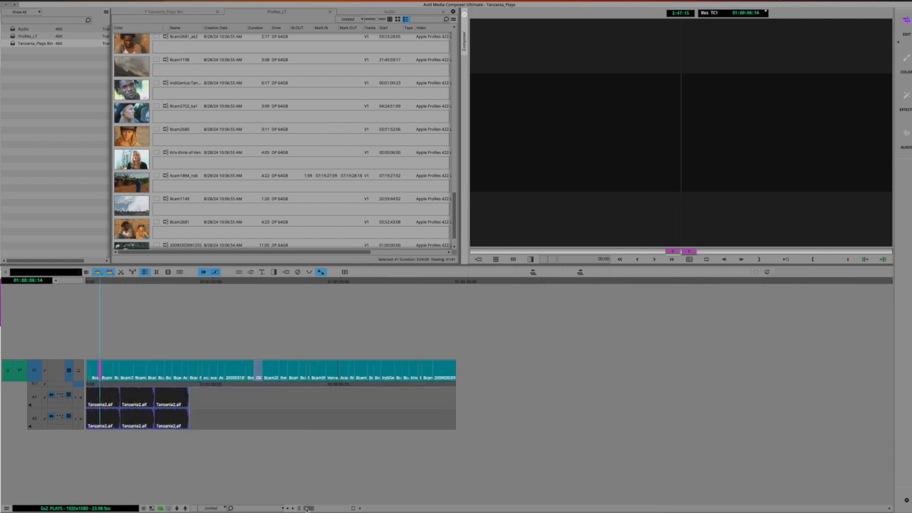
left_click(354, 509)
left_click(354, 509)
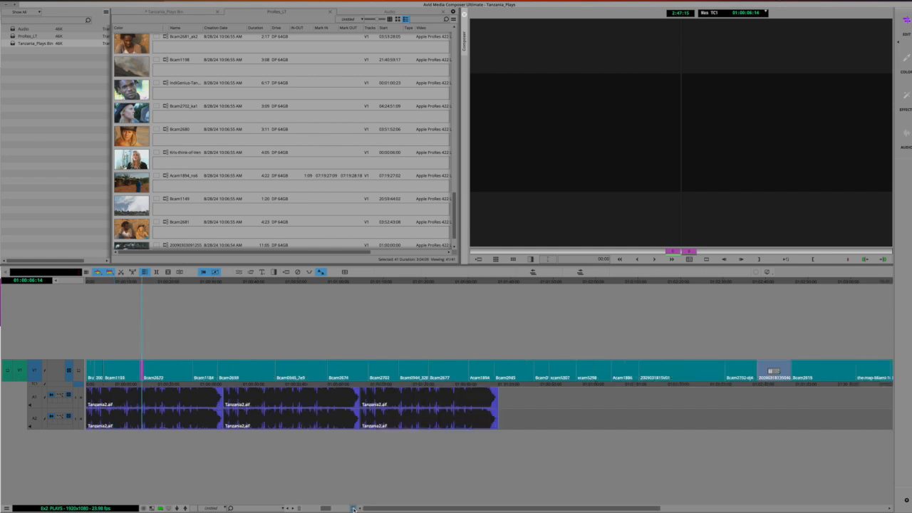
left_click(354, 509)
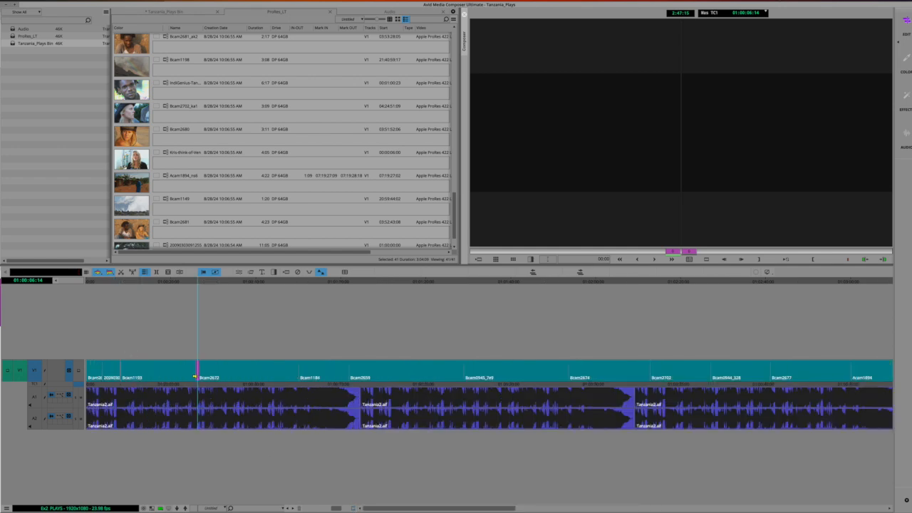
left_click_drag(195, 375, 146, 375)
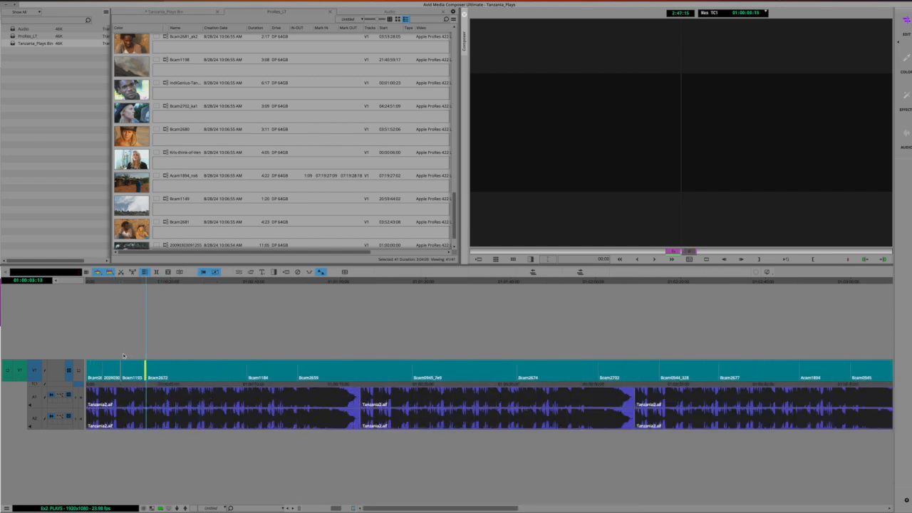
- Play the sequence from its start through the trimmed cuts and return the playhead to 01:00:00:00
left_click_drag(100, 282, 80, 281)
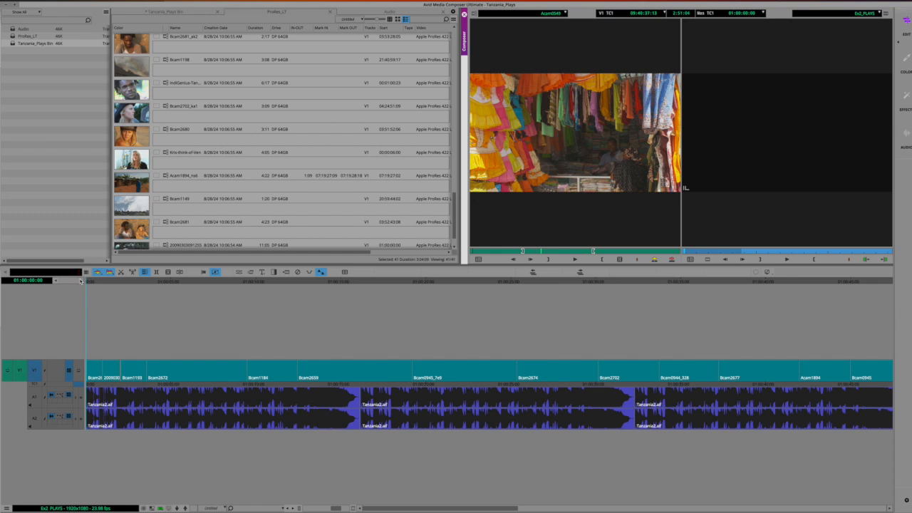
key("space")
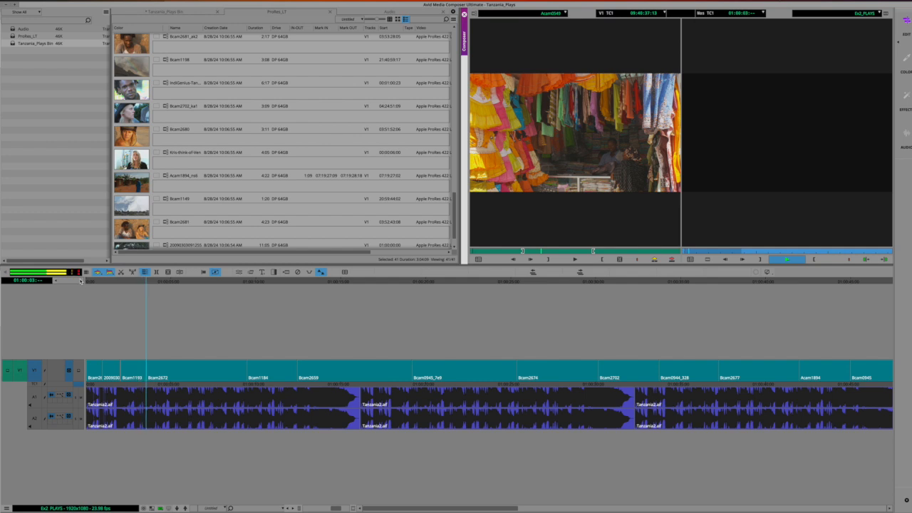
key("space")
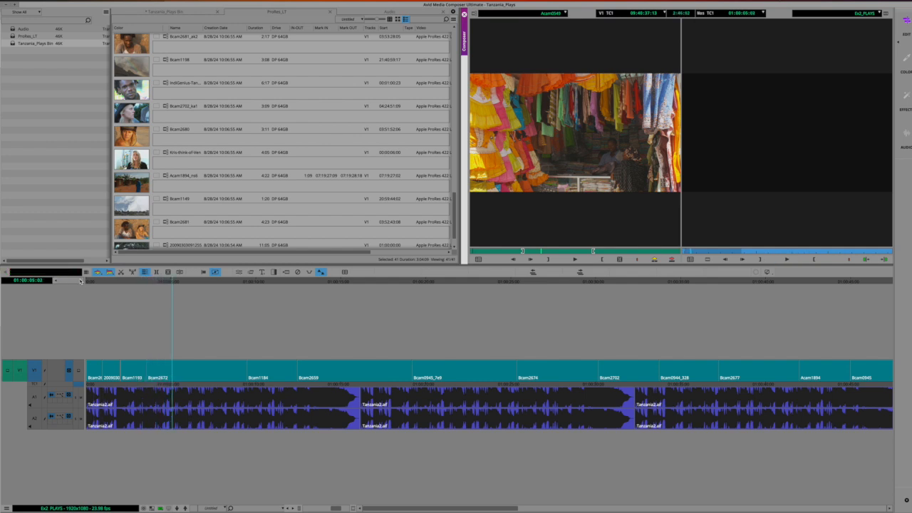
left_click_drag(172, 283, 37, 287)
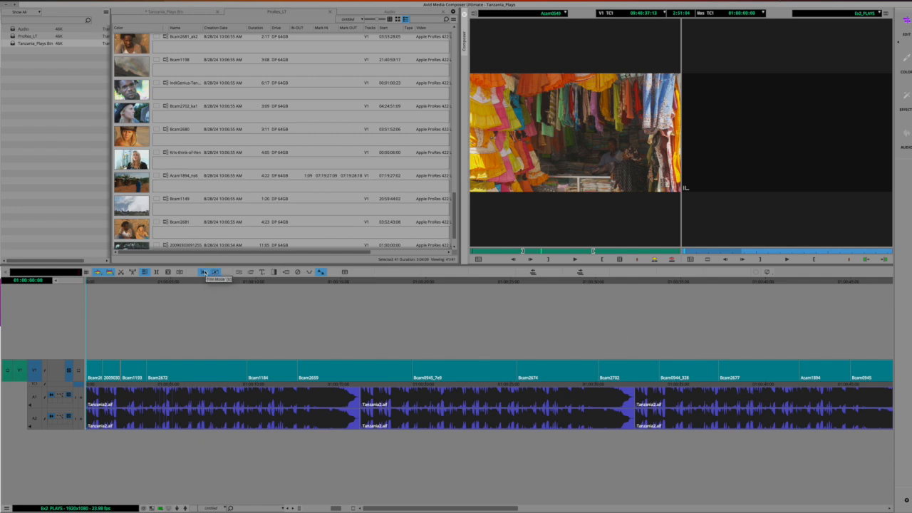
- Open the Command Palette and review its command categories from Play, Edit, Trim and FX through to Markers
key("super+3")
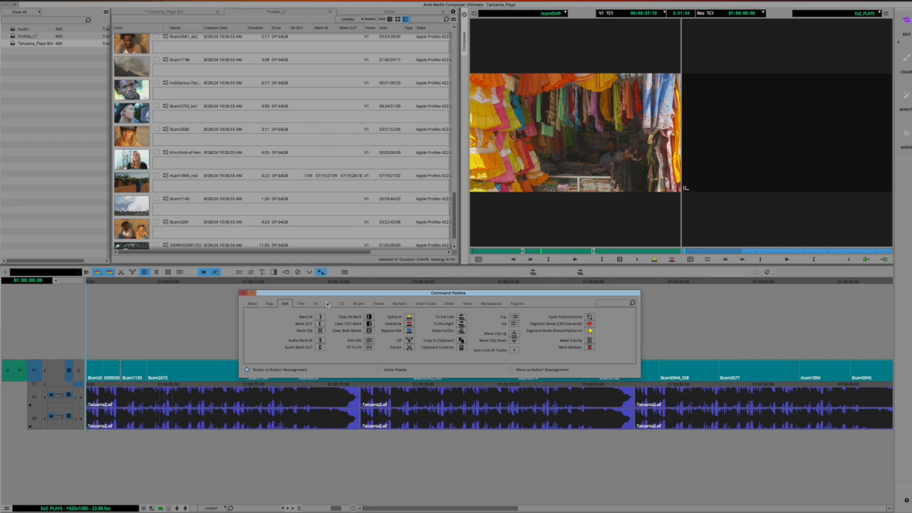
left_click(269, 304)
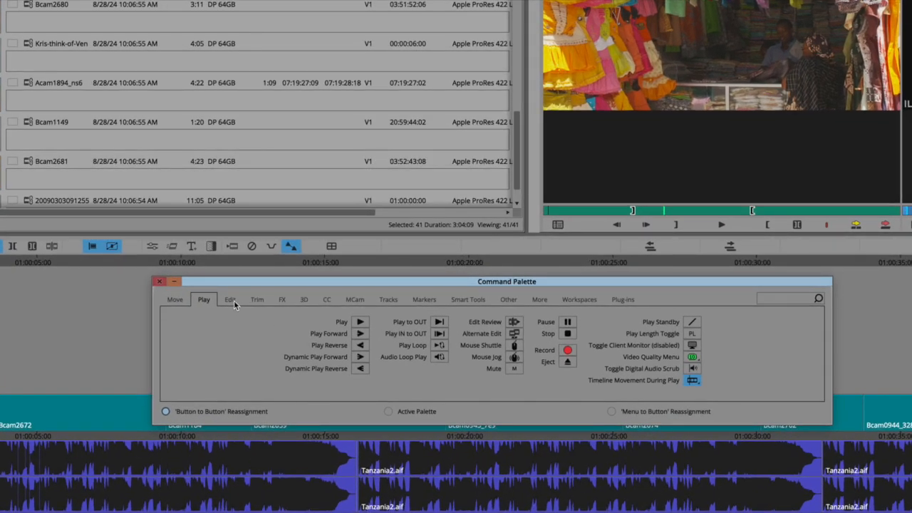
left_click(231, 300)
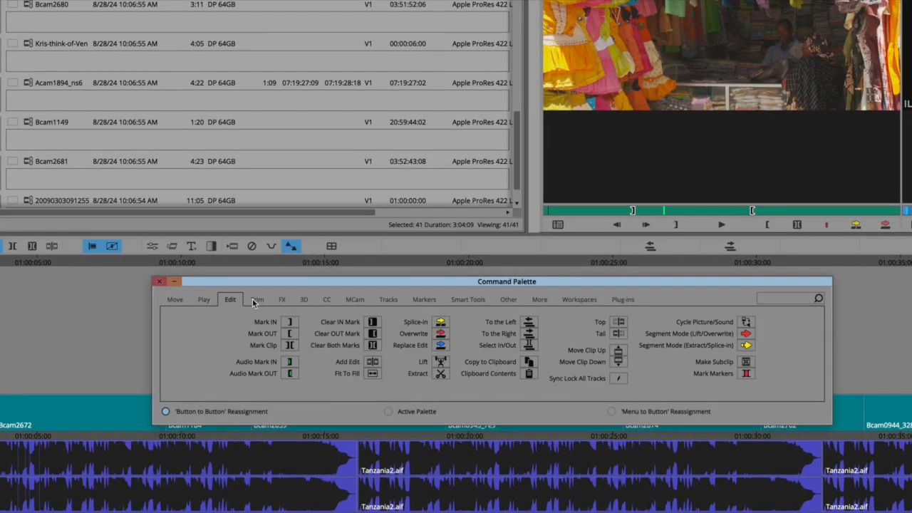
left_click(258, 300)
left_click(281, 300)
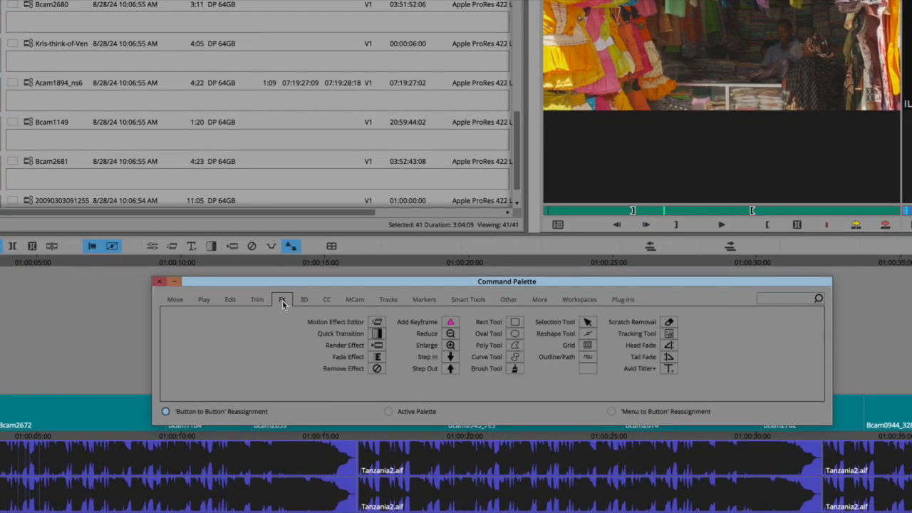
left_click(304, 300)
left_click(328, 299)
left_click(349, 300)
left_click(381, 300)
left_click(419, 303)
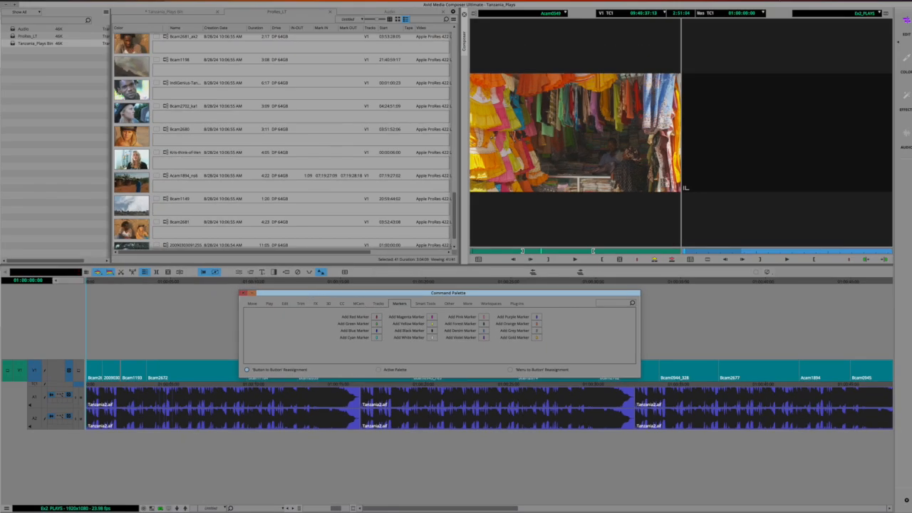
- Open the MC English (United States) keyboard layout from the user settings, enlarging the Settings window
left_click(158, 2)
mouse_move(194, 2)
mouse_move(77, 2)
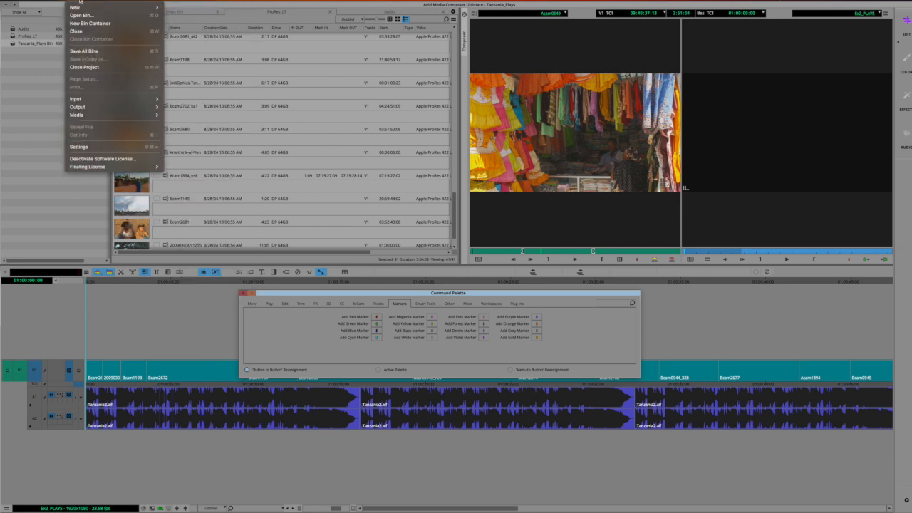
left_click(84, 147)
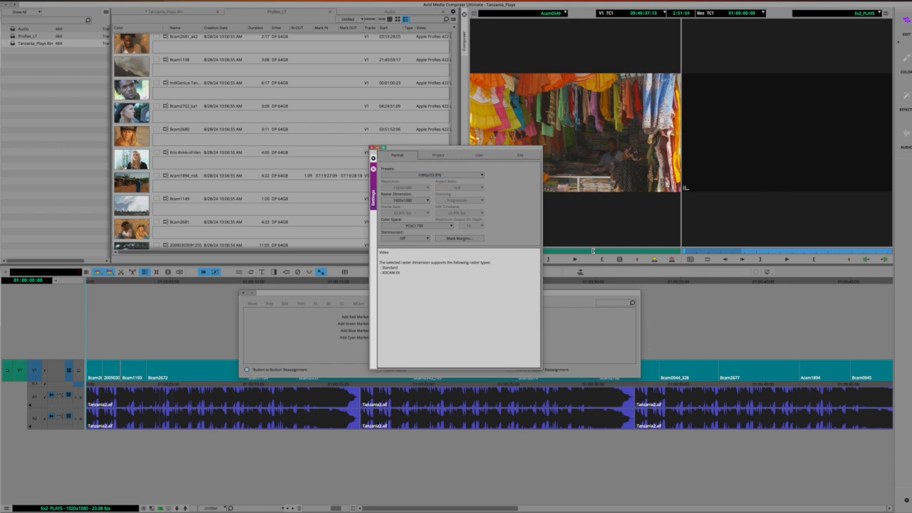
left_click(482, 155)
left_click_drag(511, 151, 179, 126)
left_click_drag(208, 344, 320, 512)
left_click_drag(105, 125, 195, 54)
scroll(174, 283, "down", 5)
scroll(175, 283, "down", 1)
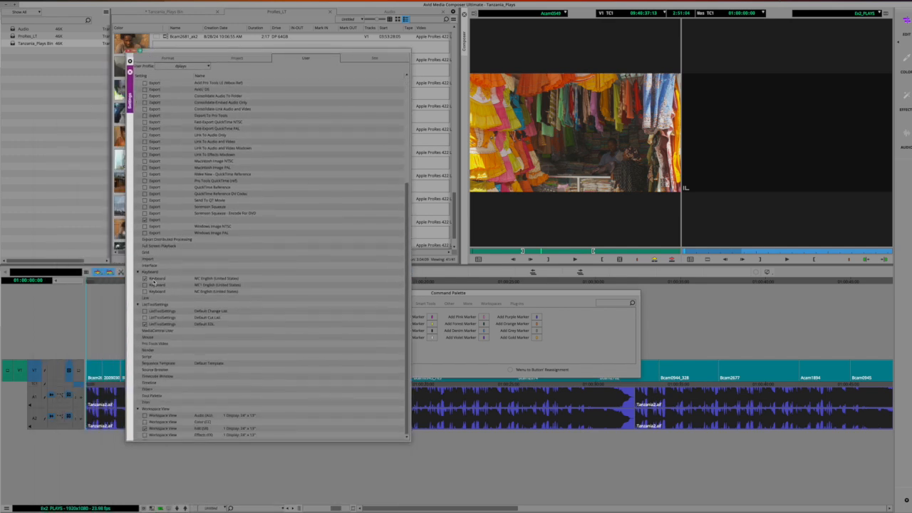
double_click(154, 278)
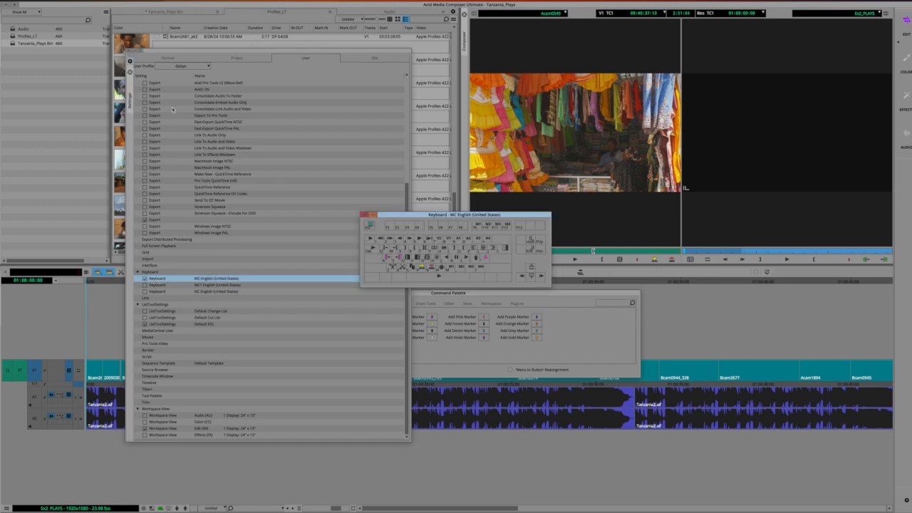
left_click(369, 183)
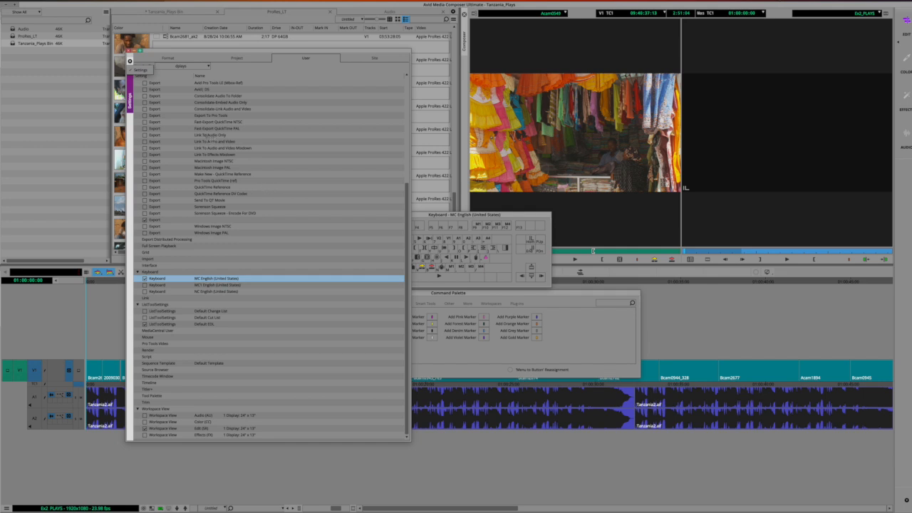
left_click_drag(130, 60, 410, 310)
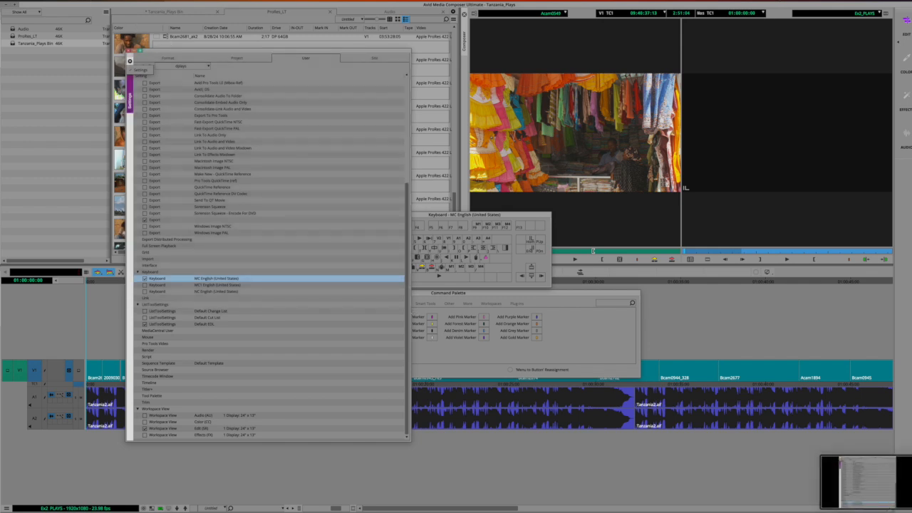
left_click(77, 1)
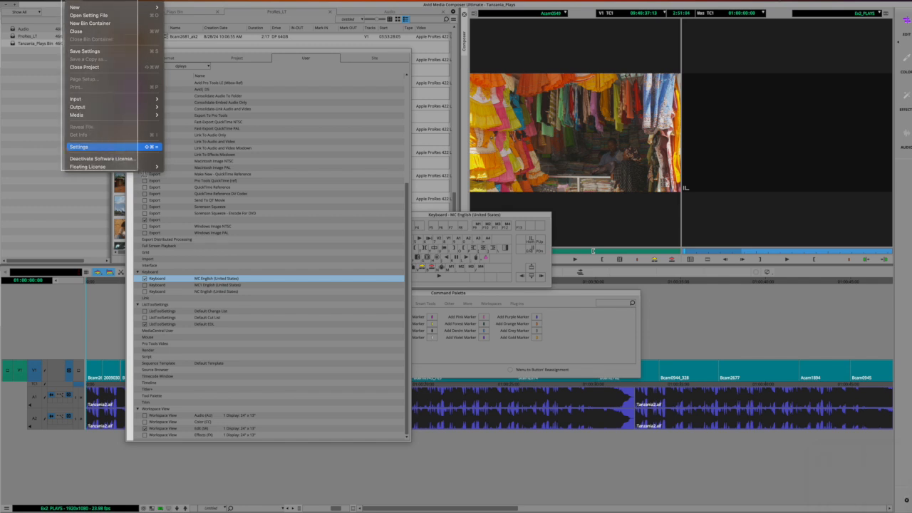
left_click(94, 147)
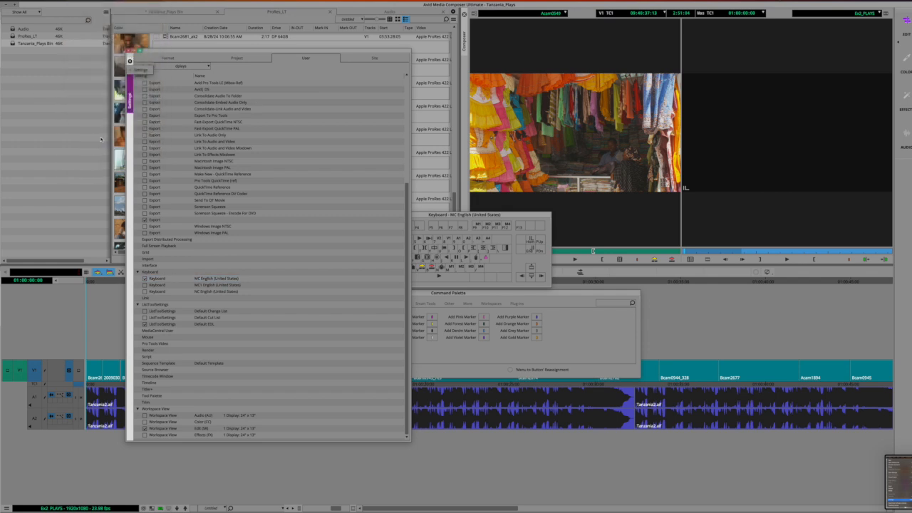
left_click(171, 58)
left_click(304, 58)
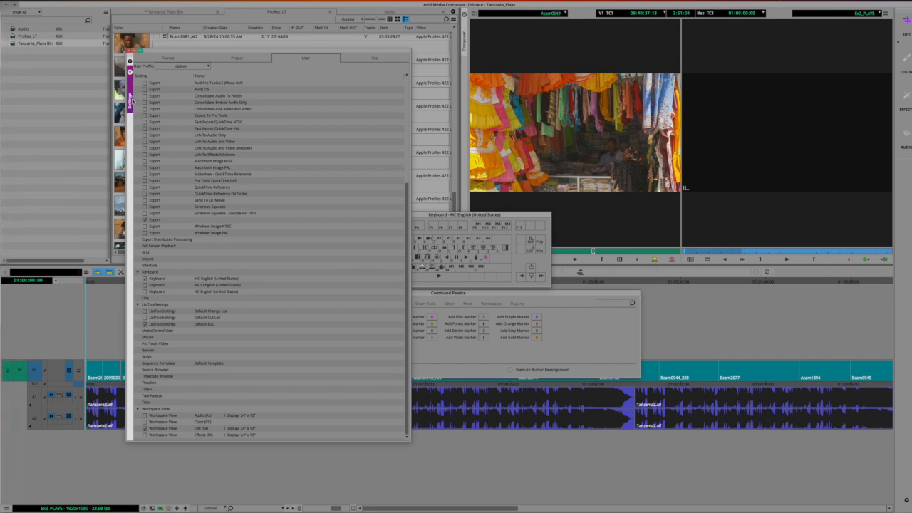
- Dock the Settings panel beside the bins, float it again and close it
left_click_drag(132, 102, 1, 123)
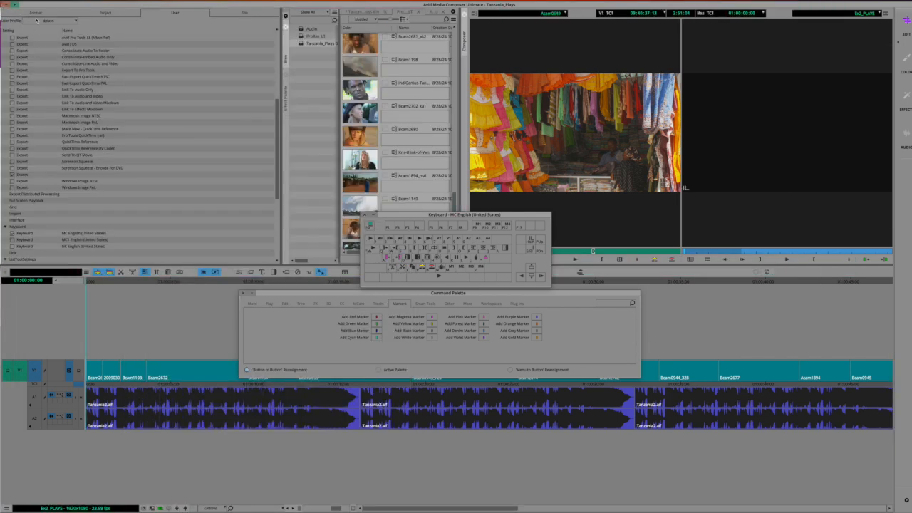
left_click(1, 16)
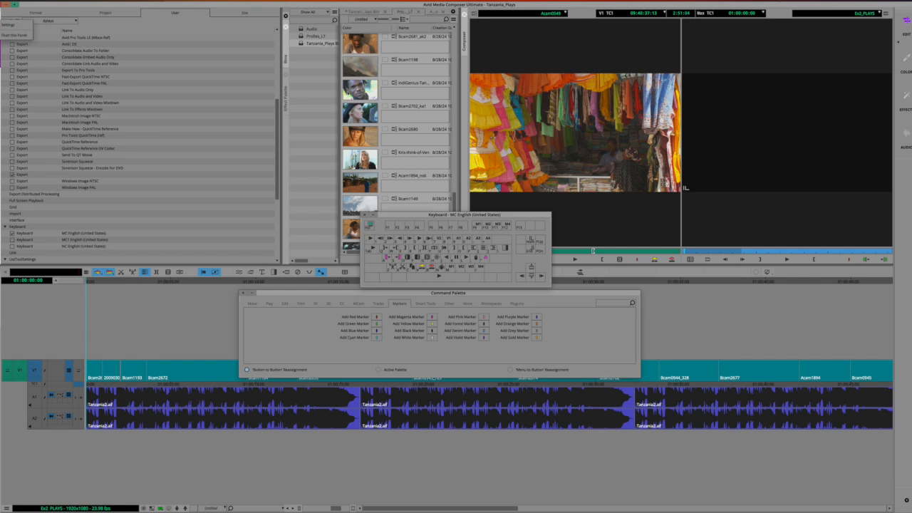
left_click(13, 35)
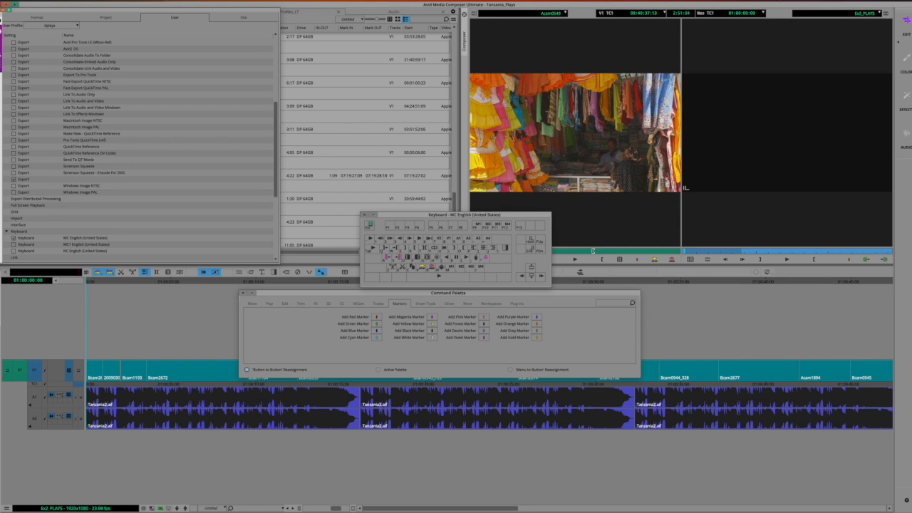
left_click(7, 8)
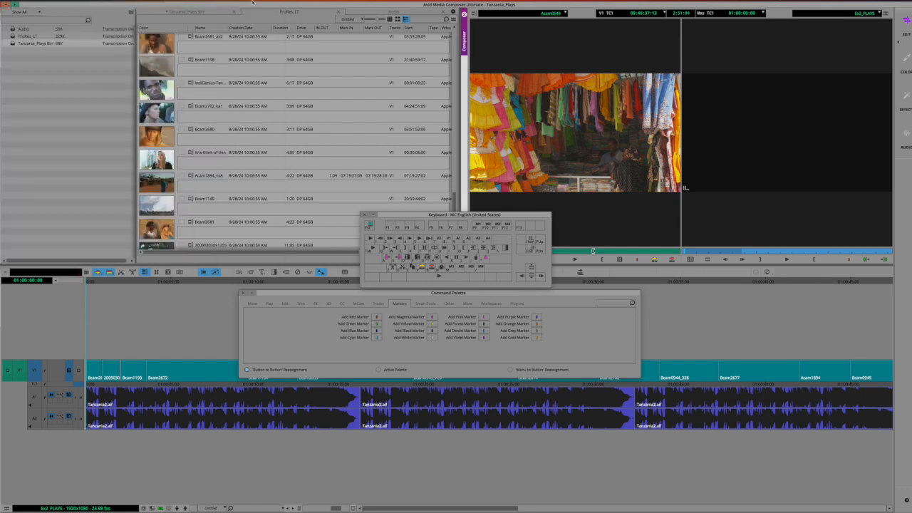
- Bring the Audio bin to the front of the bin window
key("ctrl+a")
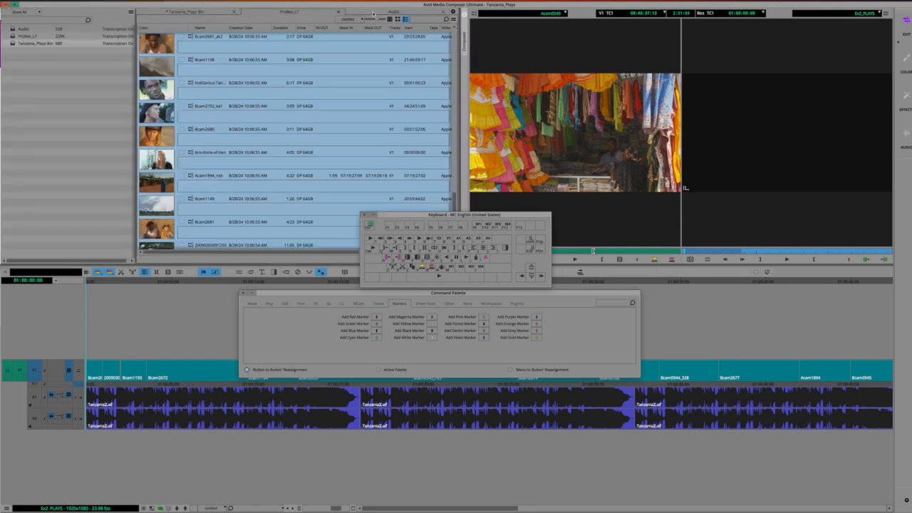
left_click(373, 13)
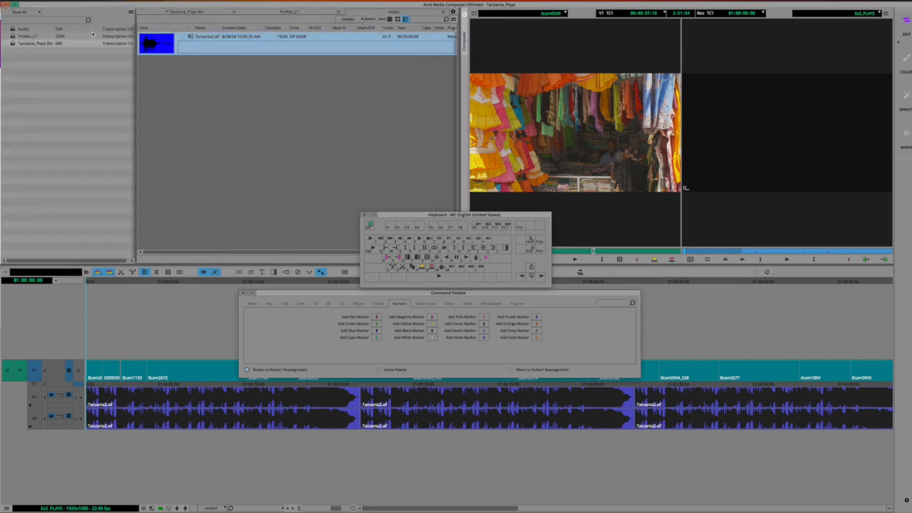
left_click(536, 50)
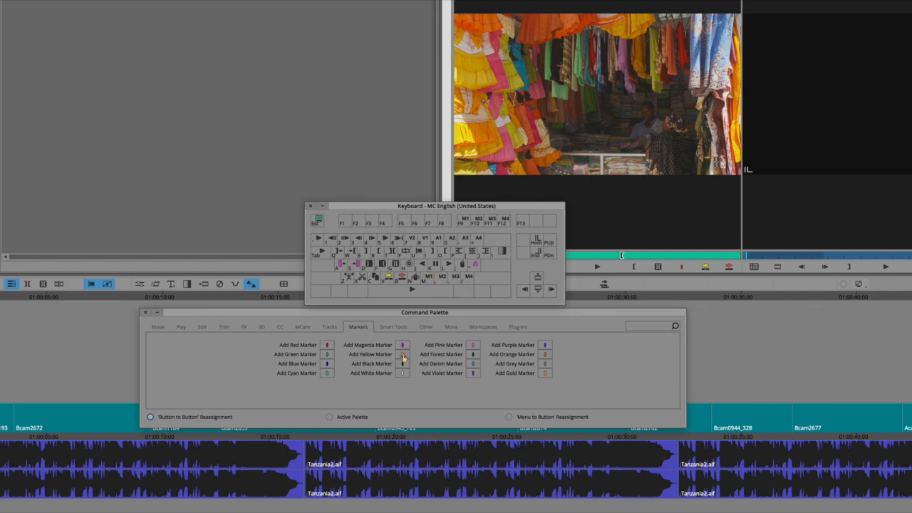
- Map the Add Yellow Marker command to the M key and close the keyboard layout and Command Palette
left_click_drag(402, 356, 428, 282)
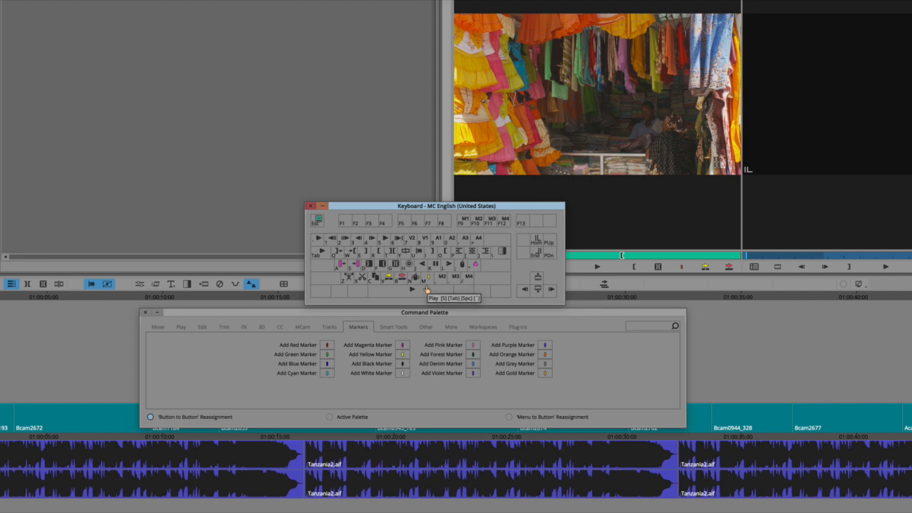
left_click(310, 205)
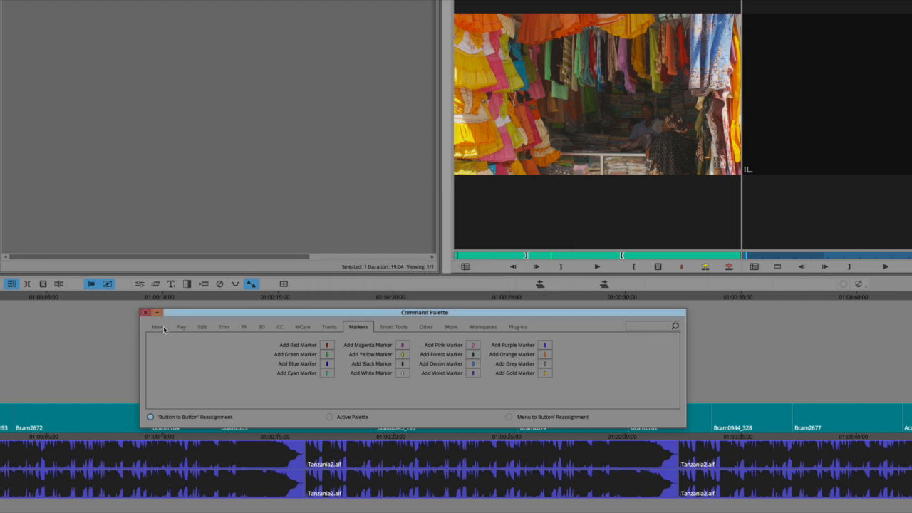
left_click(146, 313)
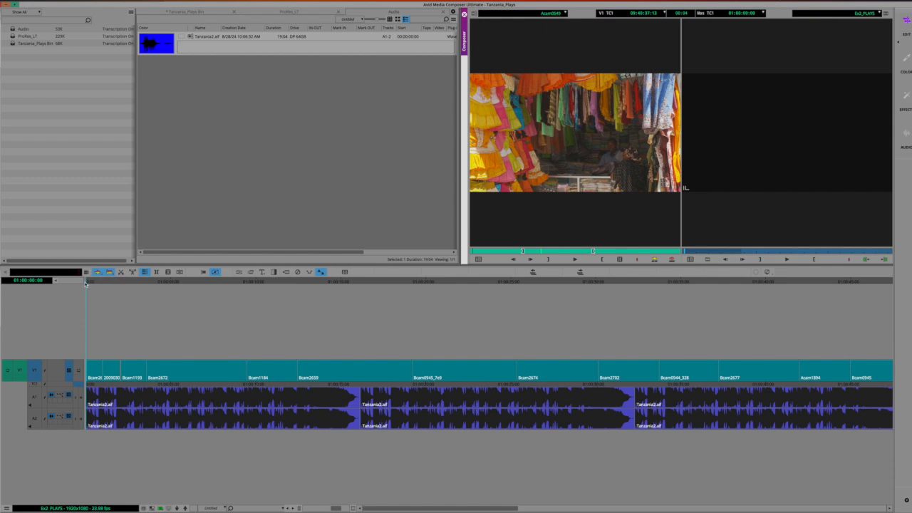
- Play the sequence from its start and add a yellow marker on V1 at 01:00:00:00
left_click(85, 282)
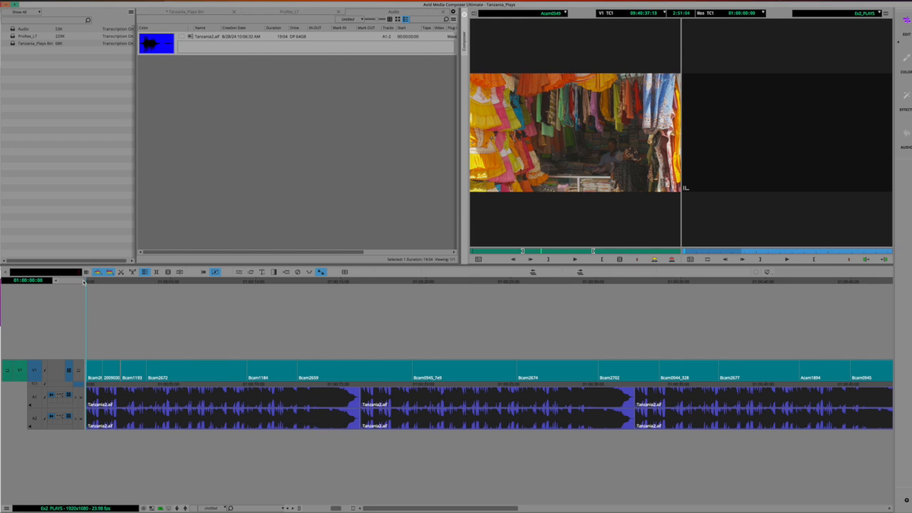
key("space")
type("m")
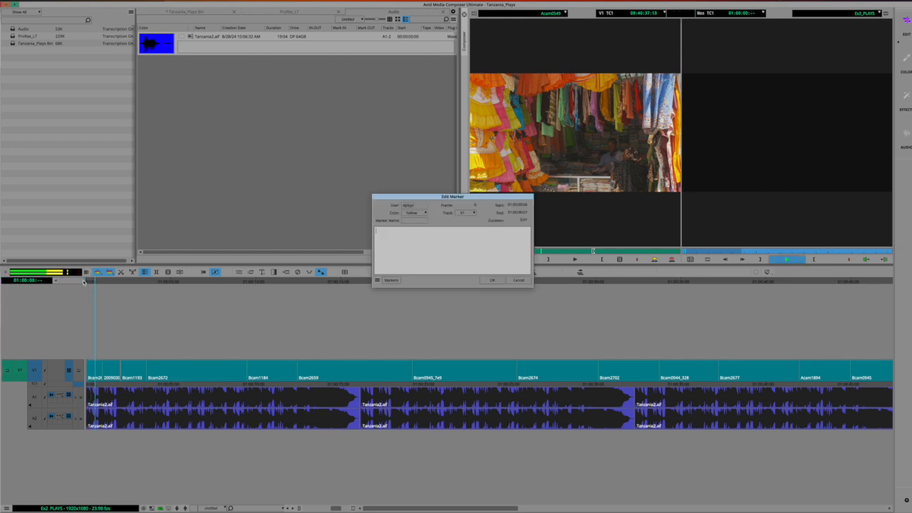
type("momentmmmmm")
left_click(491, 277)
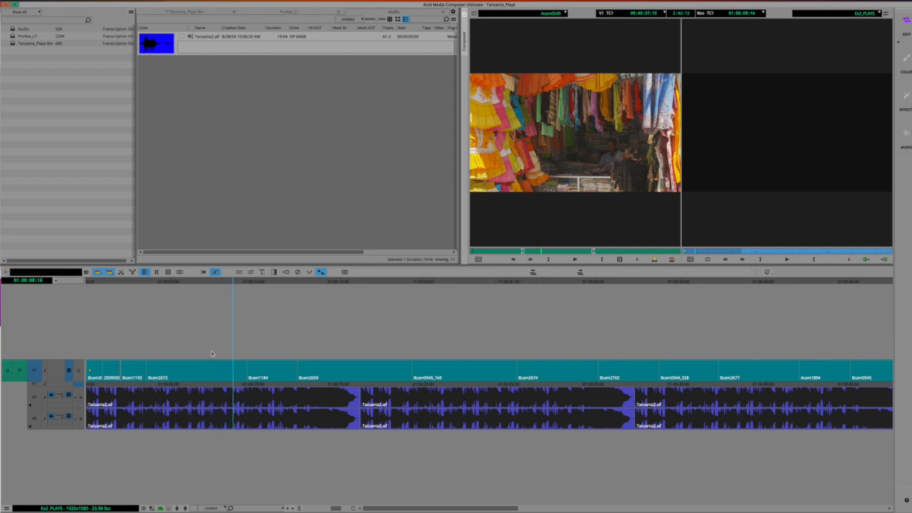
- Enable tracks A1 and A2, replay the sequence from its start and add a yellow marker at 01:00:00:11
left_click_drag(233, 284, 54, 289)
left_click(34, 397)
left_click(34, 418)
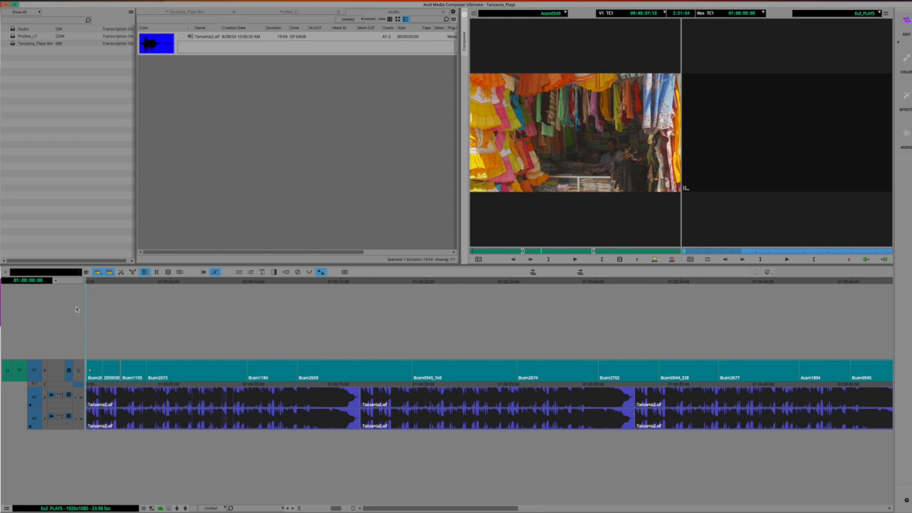
key("space")
key("grave")
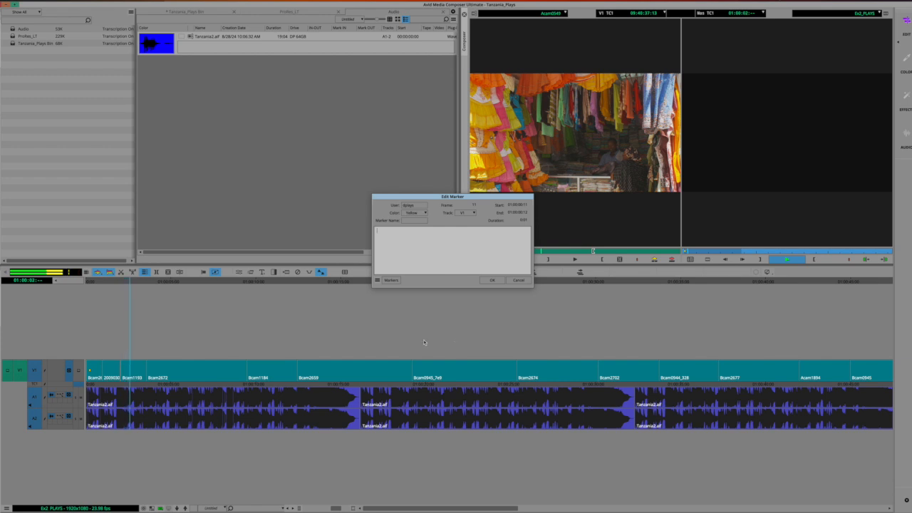
left_click(491, 280)
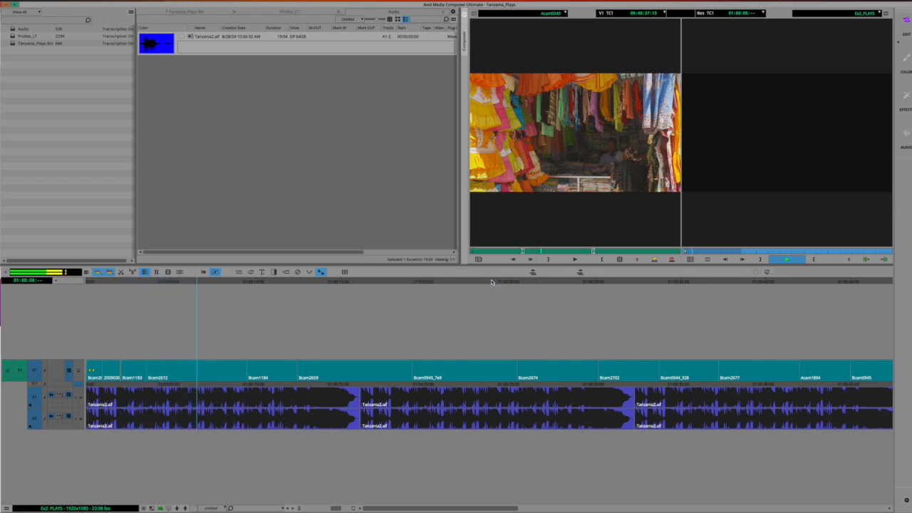
- Replay from the sequence start, add a yellow marker on V1 at about 01:00:01:00, and stop playback
left_click_drag(188, 282, 55, 284)
key("space")
key("F5")
type("mm")
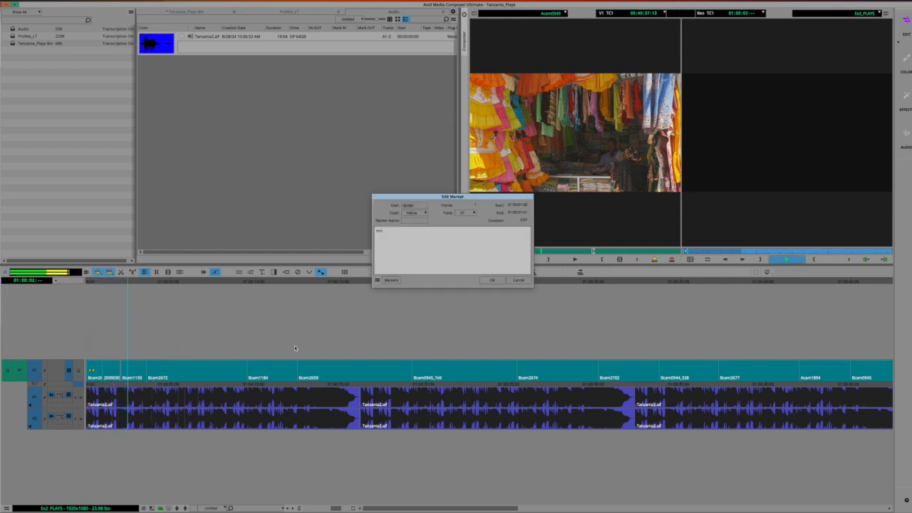
left_click(492, 280)
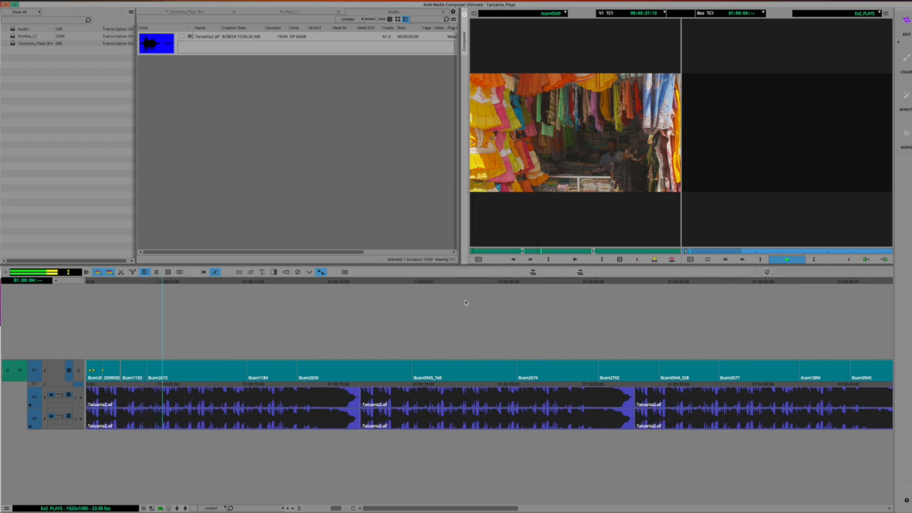
key("space")
- Undo the yellow markers added near the start of the sequence
key("ctrl+Down")
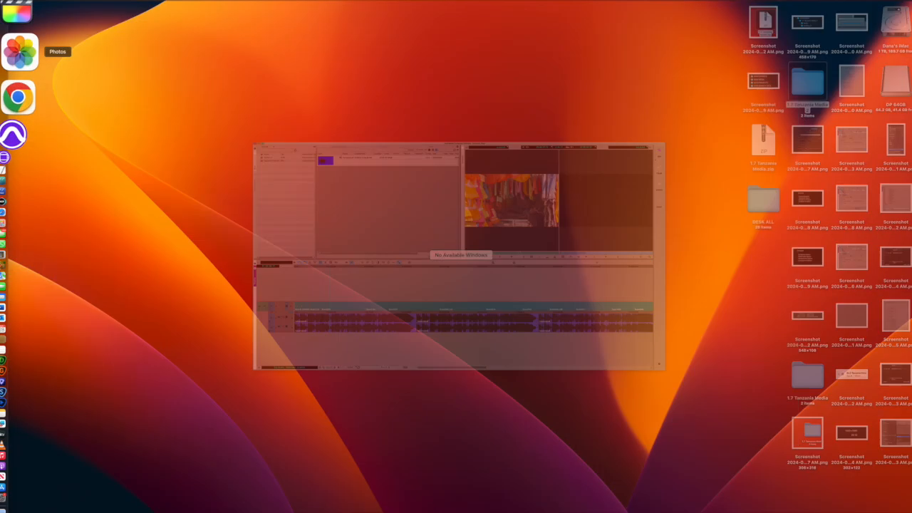
left_click(188, 87)
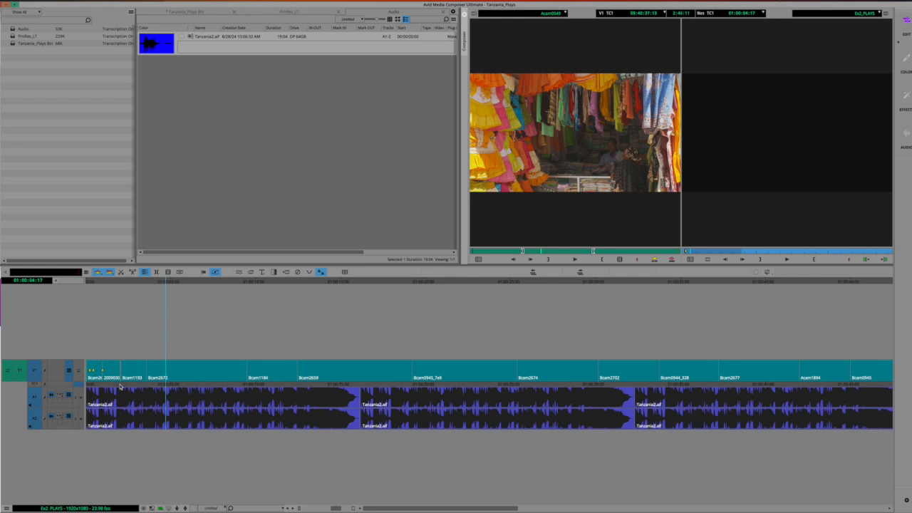
left_click_drag(117, 372, 109, 372)
key("super+z")
key("super+z")
key("super+z")
key("super+z")
key("super+z")
key("super+z")
key("super+z")
- Ripple-trim the end of the clip before Bcam1193 back to 01:00:01:13 and move Bcam1193 ahead of that clip
key("u")
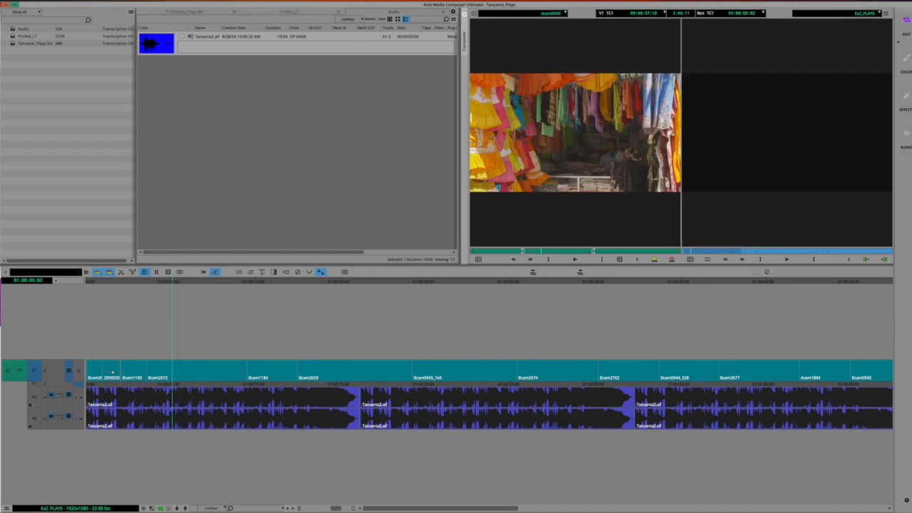
key("u")
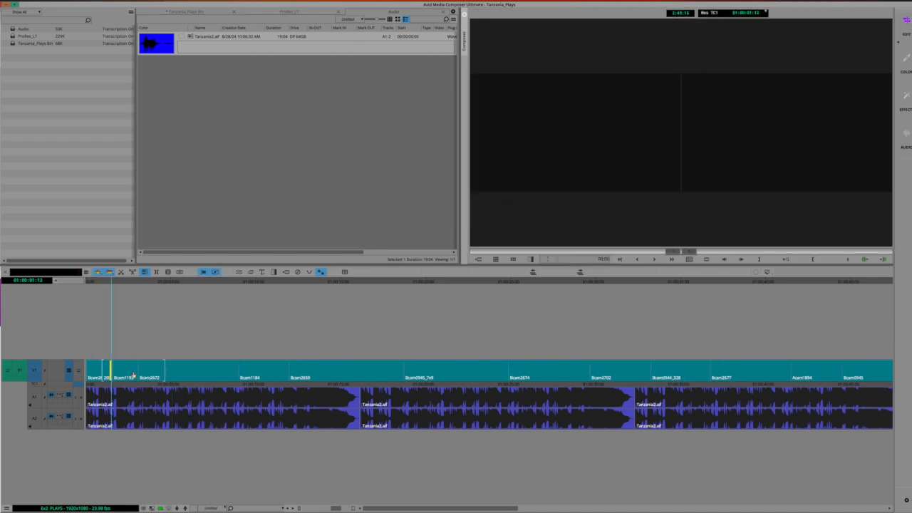
key("[")
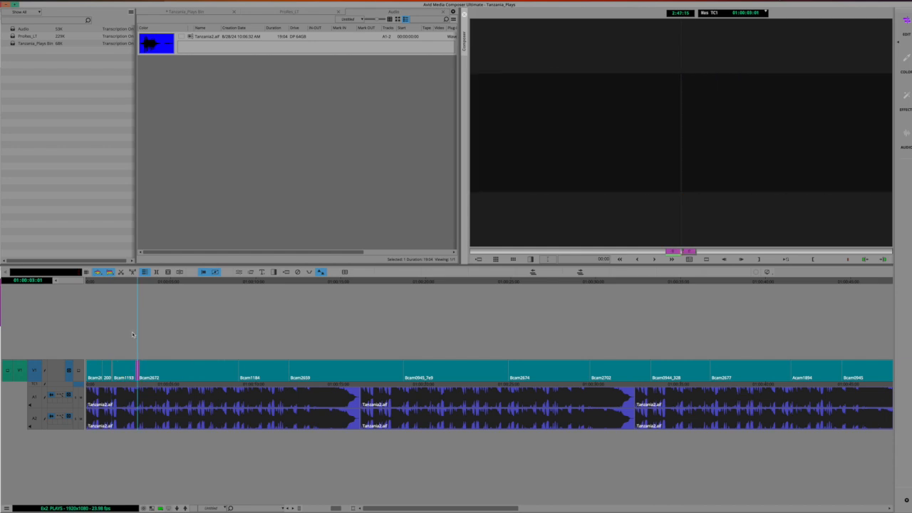
left_click(131, 373)
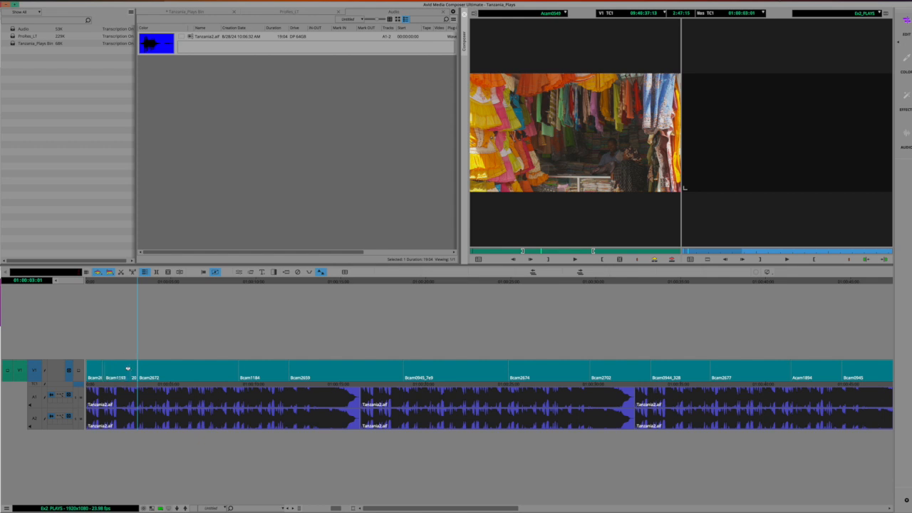
left_click(128, 368)
- Place the playhead at the end of the last Tanzania2.aif clip on the audio tracks
scroll(311, 351, "right", 3)
scroll(319, 354, "right", 10)
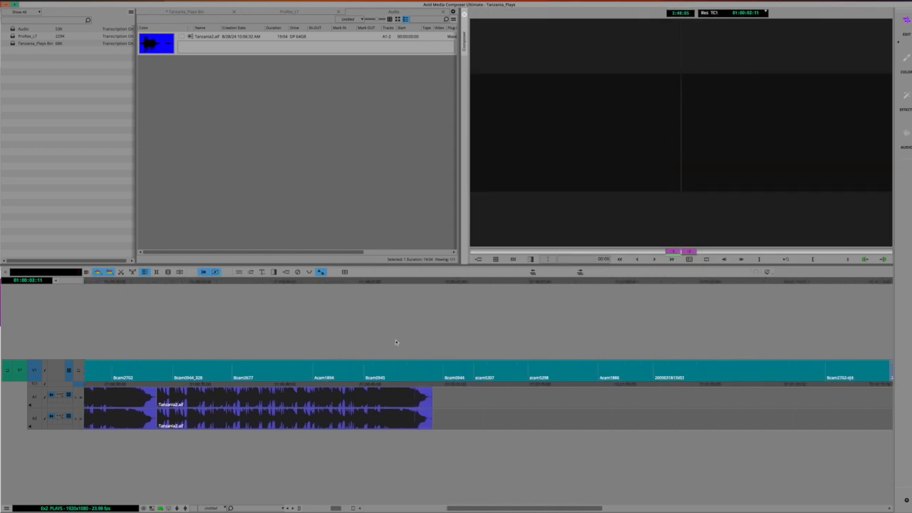
left_click(194, 283)
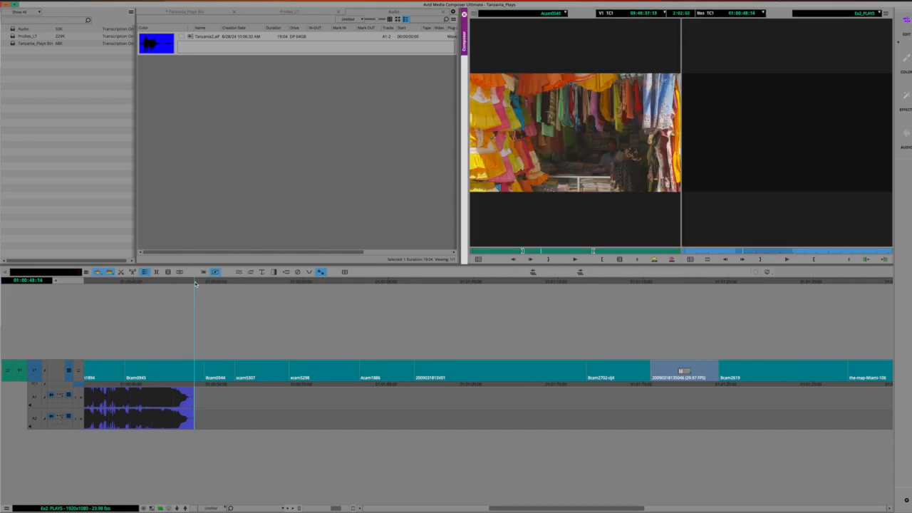
- Mark from the end of the music at 01:00:48:14 to the end of the sequence and extract that section
key("i")
key("End")
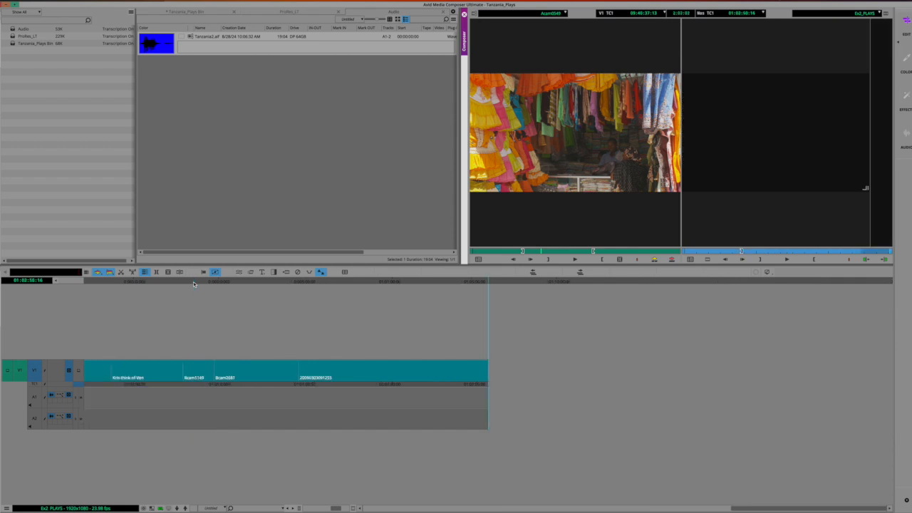
key("o")
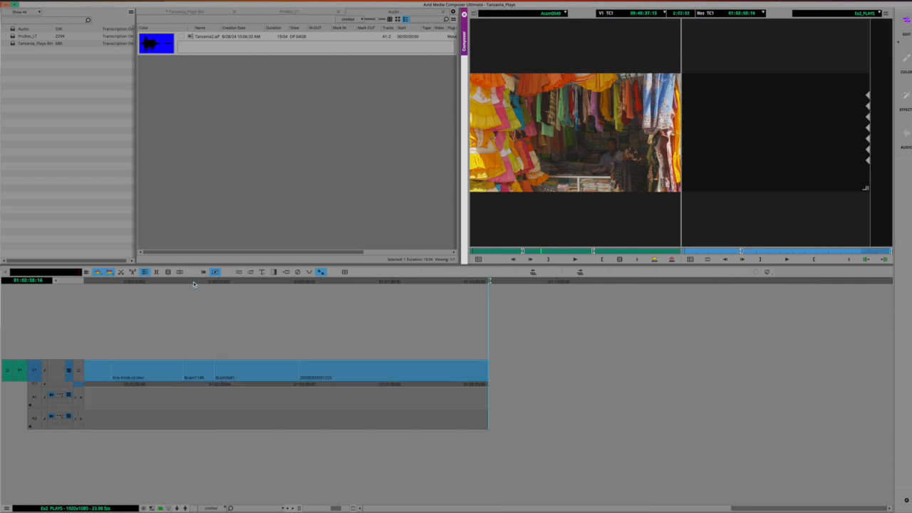
left_click(120, 272)
left_click(120, 272)
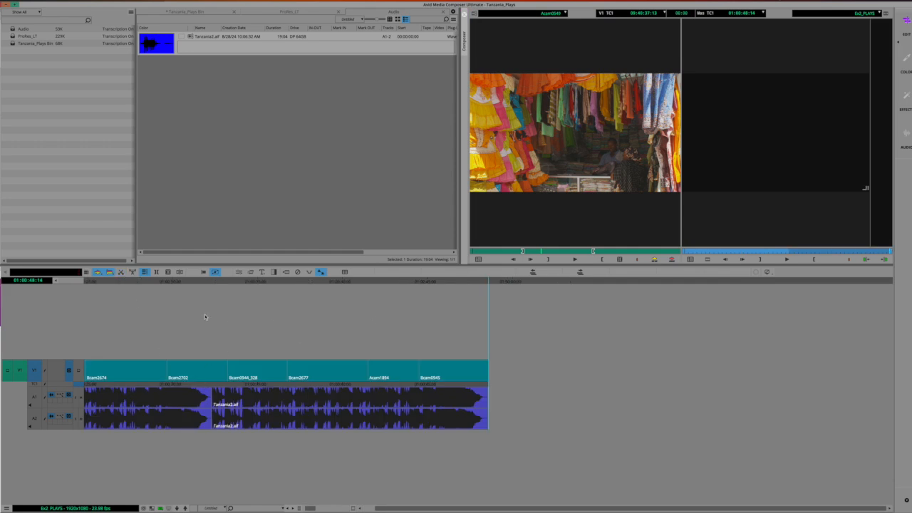
- Return the playhead to the sequence start and show the Film track above V1 in the timeline
scroll(205, 314, "left", 5)
left_click_drag(88, 284, 79, 332)
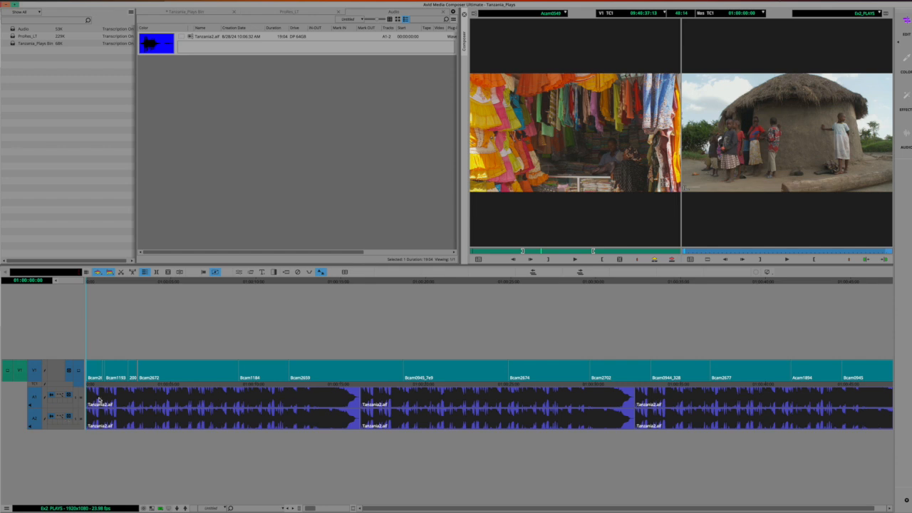
left_click(7, 509)
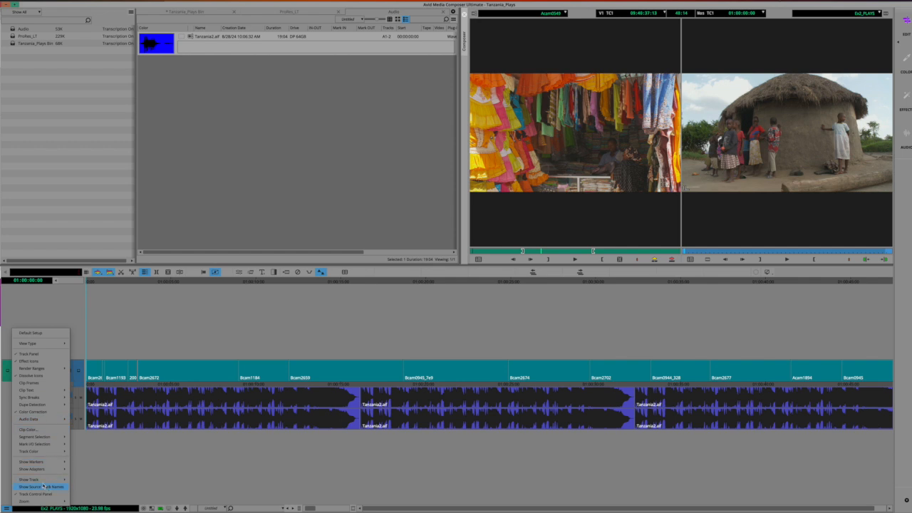
mouse_move(44, 482)
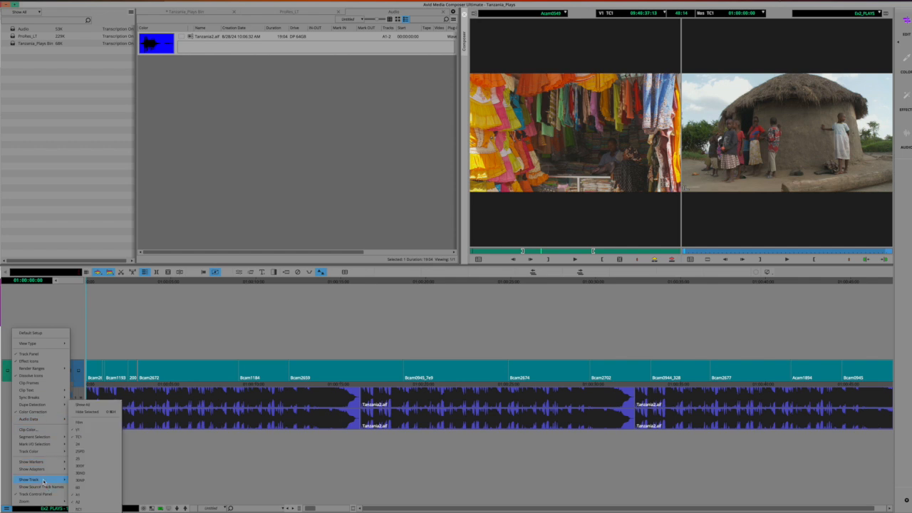
left_click(87, 423)
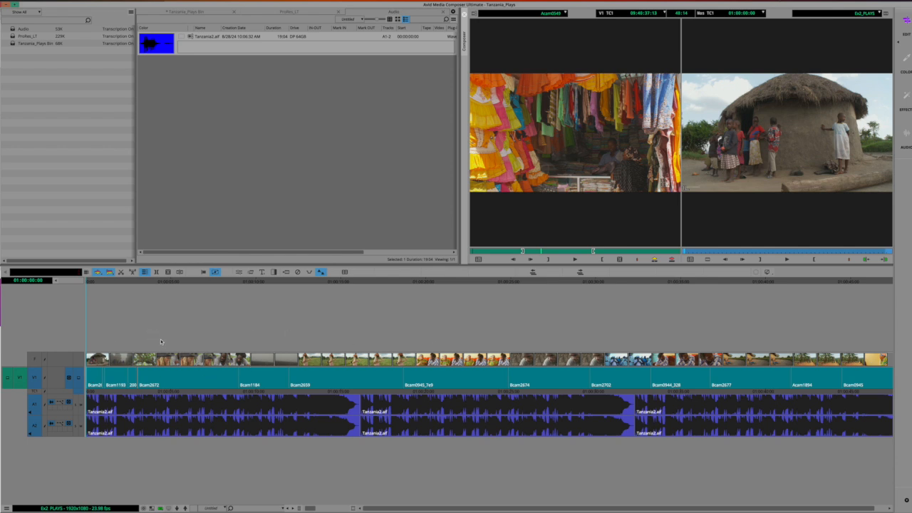
- Play the sequence from 01:00:11:22 and shuttle back to check the cuts around Bcam2702
scroll(202, 337, "right", 3)
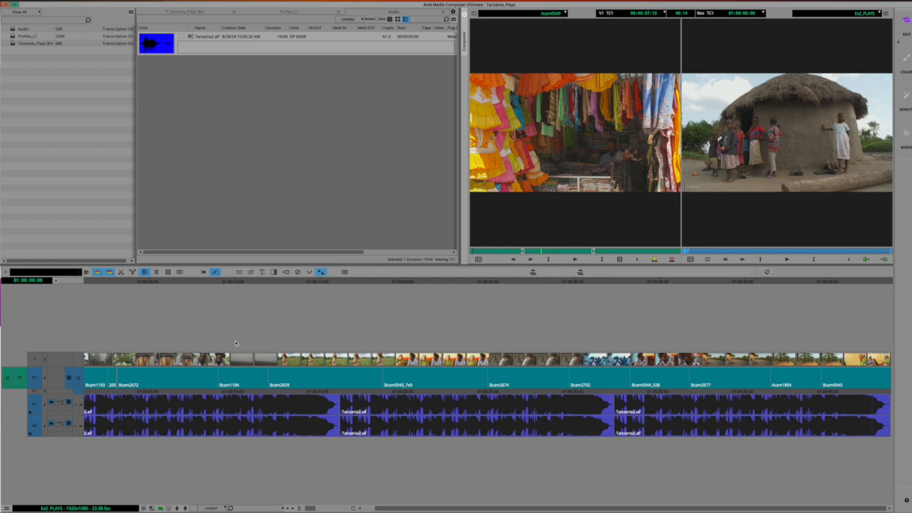
left_click(270, 283)
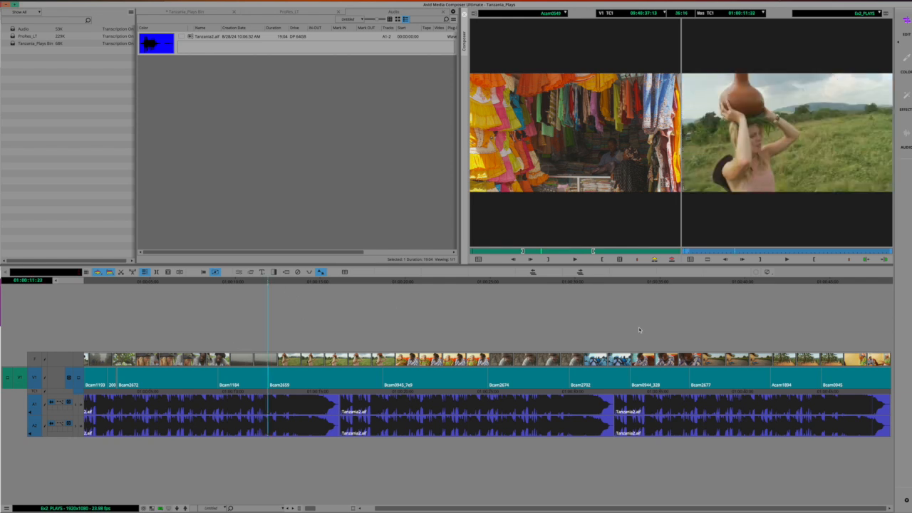
key("space")
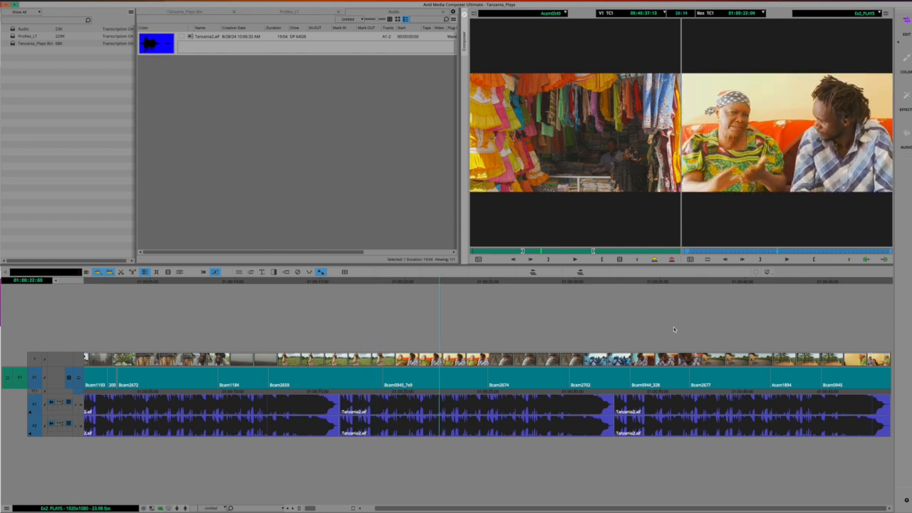
key("space")
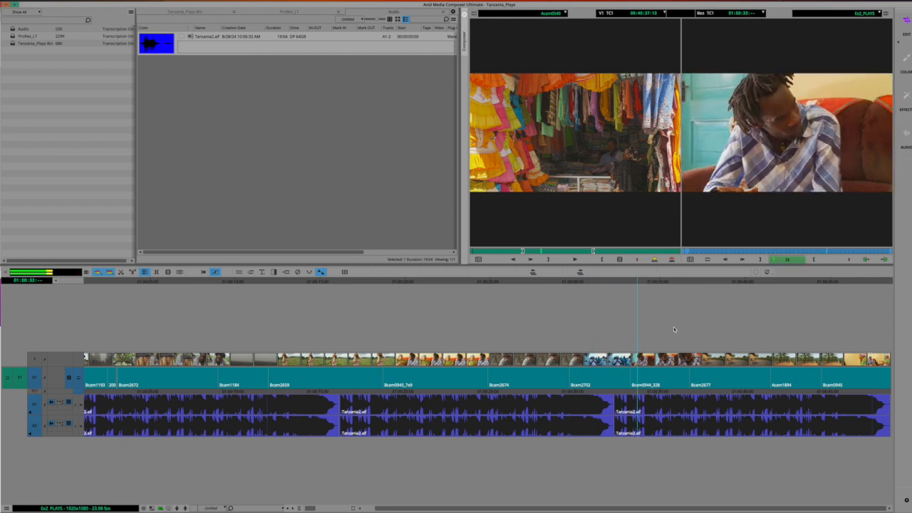
key("j")
key("j")
key("j")
key("k")
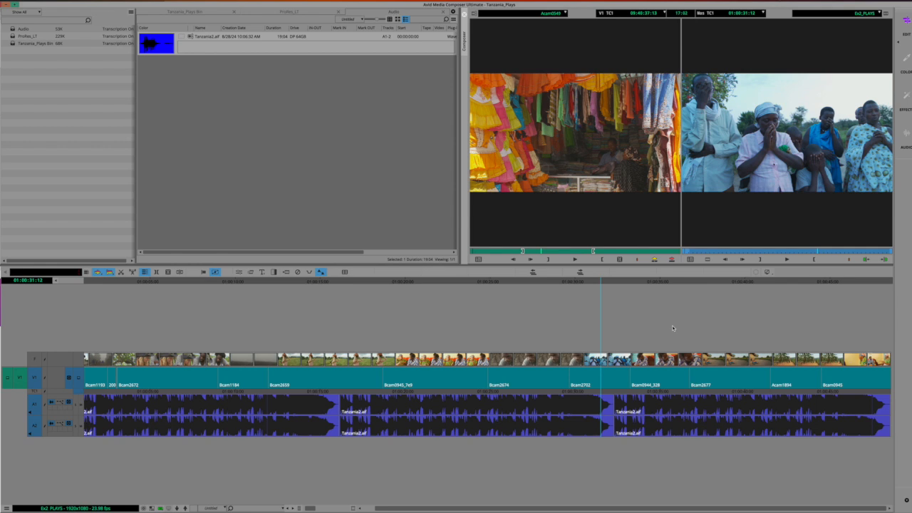
- Shuttle forward and backward through the sequence to review the cuts against the music, returning to the sequence start
key("l")
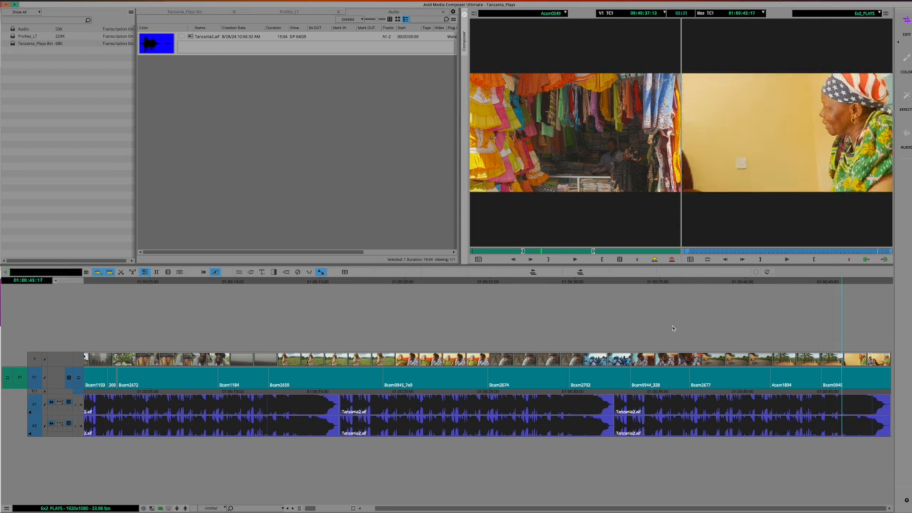
key("j")
key("j")
key("j")
key("j")
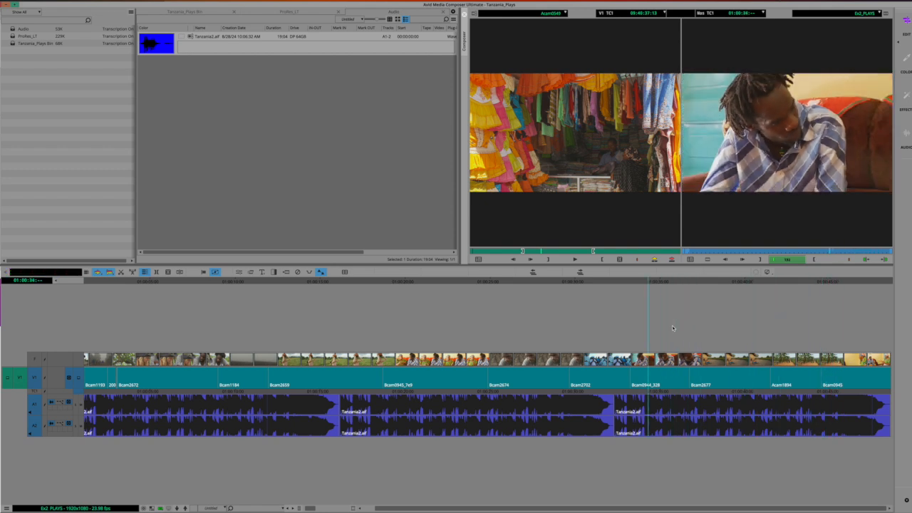
key("k")
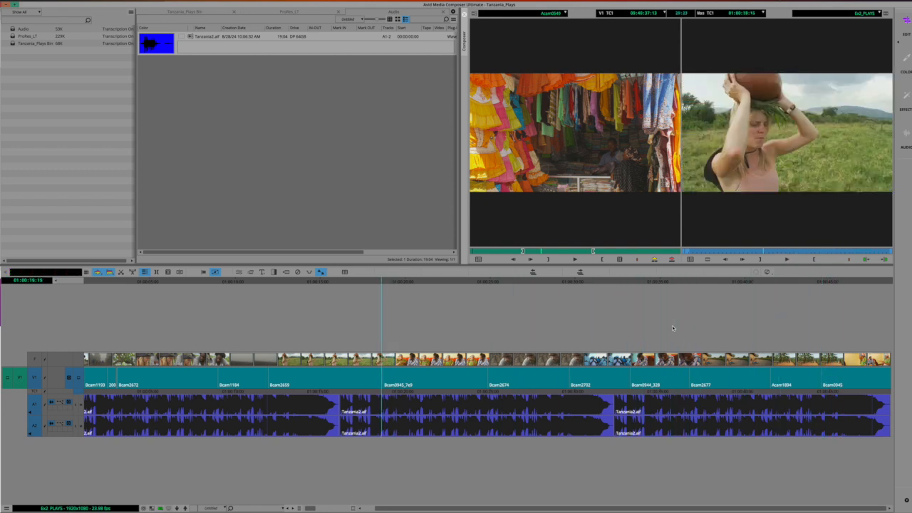
key("l")
key("j")
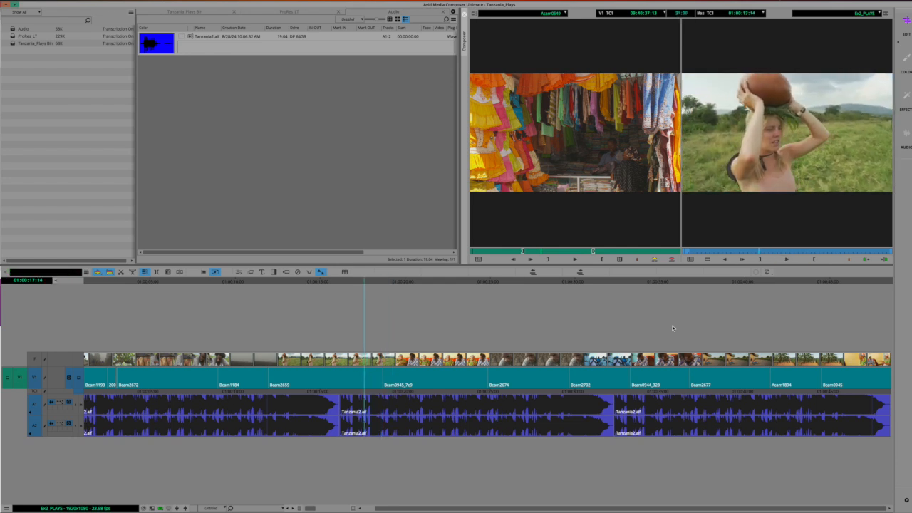
key("j")
key("j")
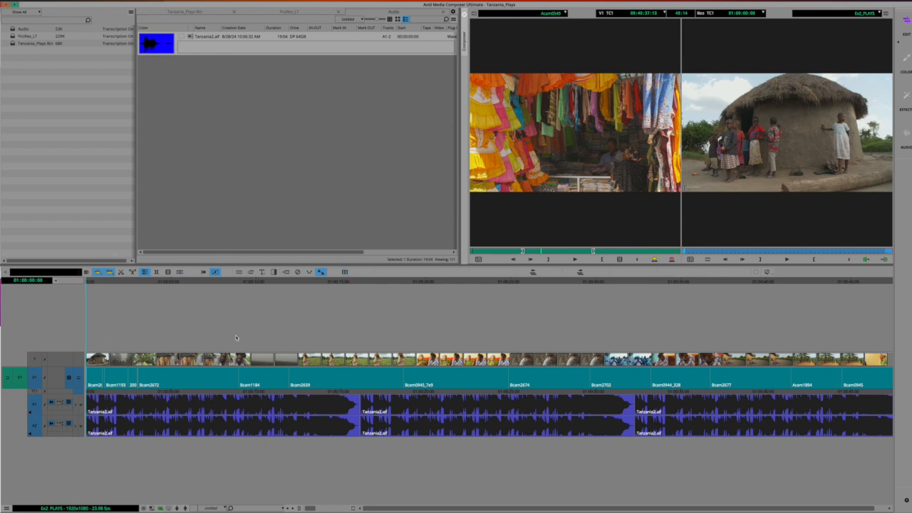
scroll(235, 336, "down", 2)
scroll(235, 333, "up", 2)
left_click(565, 13)
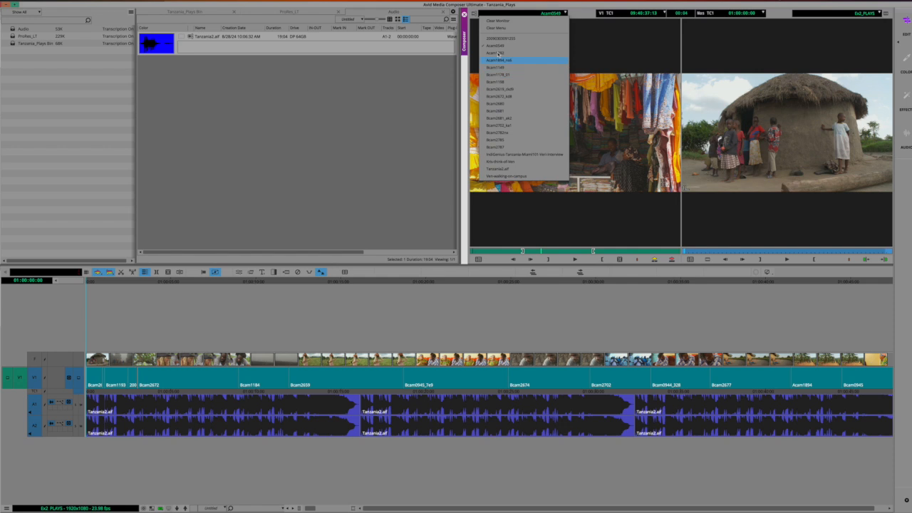
left_click(289, 12)
scroll(200, 100, "down", 1)
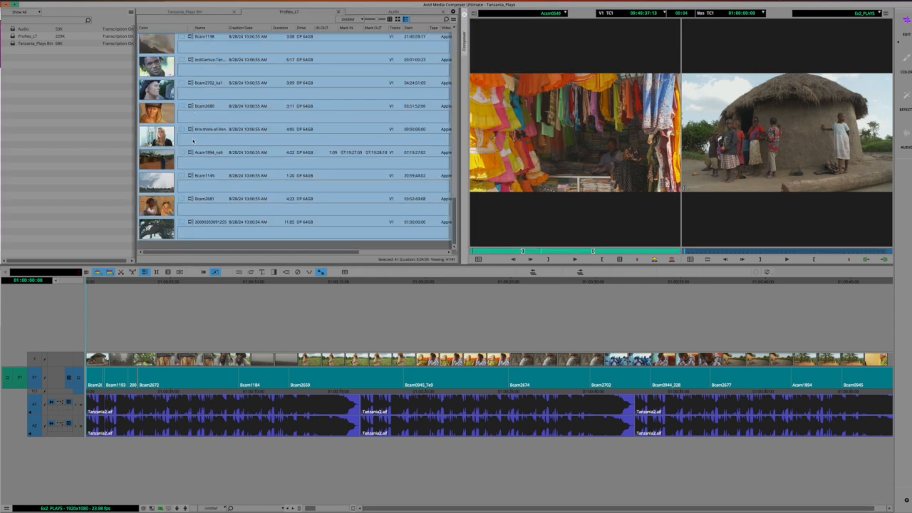
double_click(160, 229)
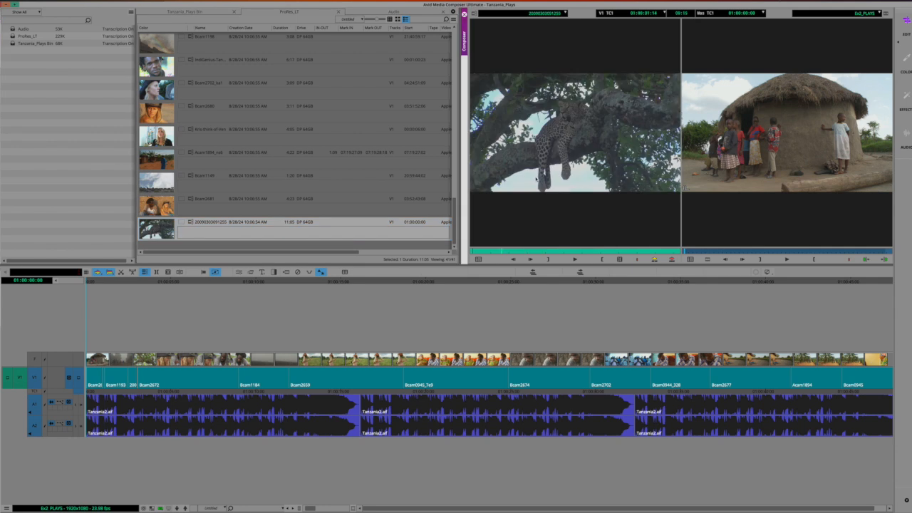
- Mark the sequence IN at 01:00:14:20 and mark the leopard clip from 01:00:01:17 to 01:00:07:05
left_click_drag(394, 280, 339, 280)
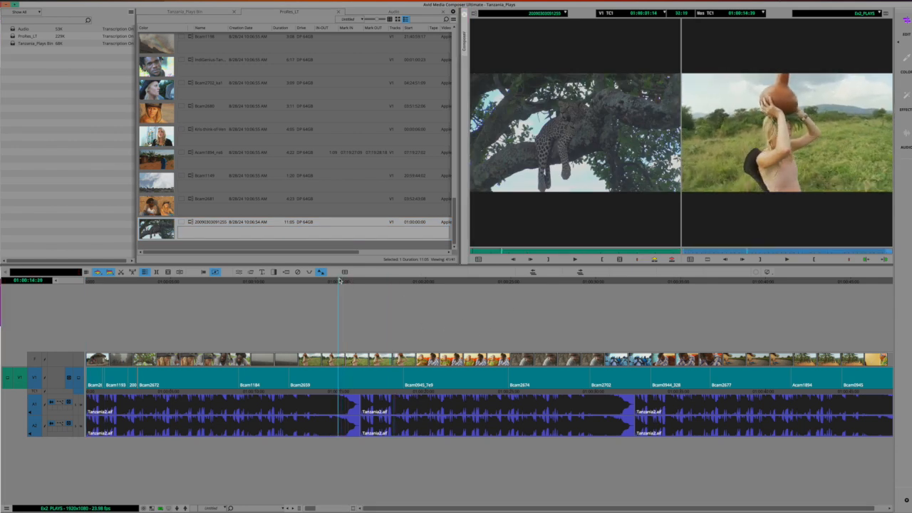
key("i")
left_click_drag(503, 251, 504, 251)
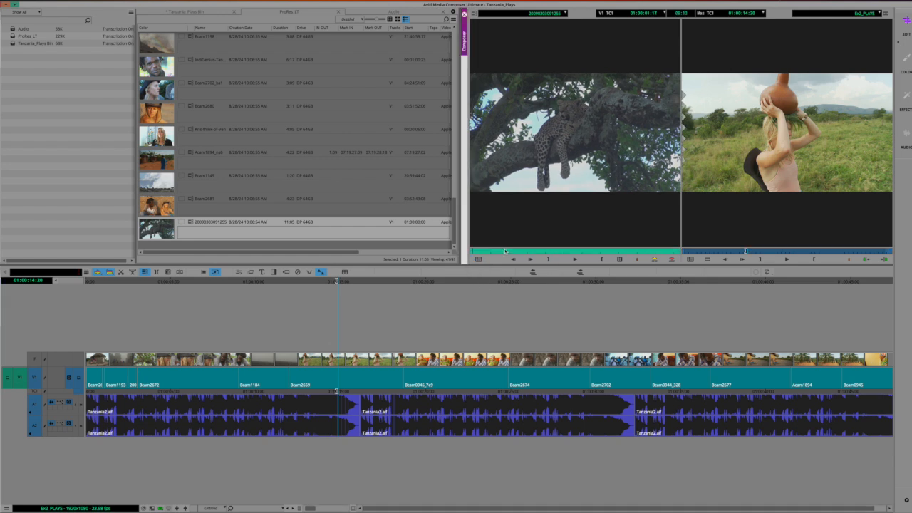
key("i")
left_click(606, 251)
key("o")
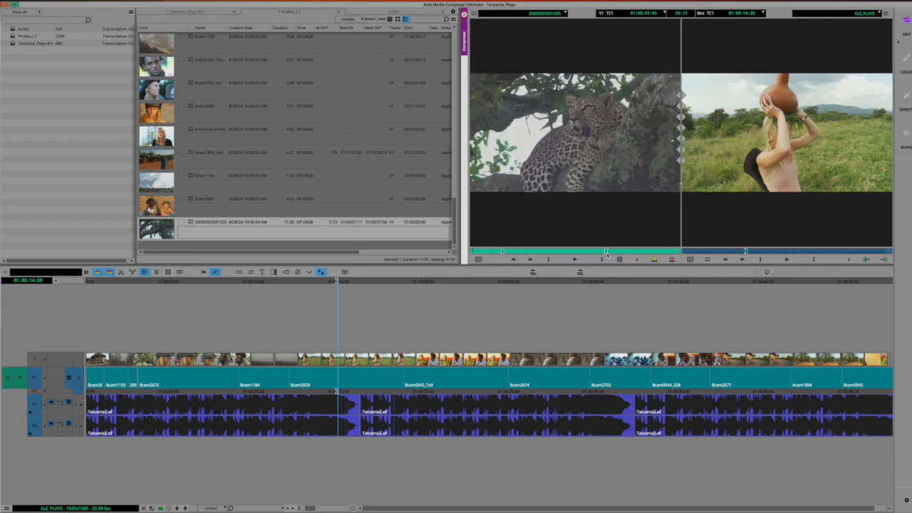
- Overwrite the marked leopard shot into the sequence on V1 only, with audio tracks A1 and A2 deselected
left_click(672, 260)
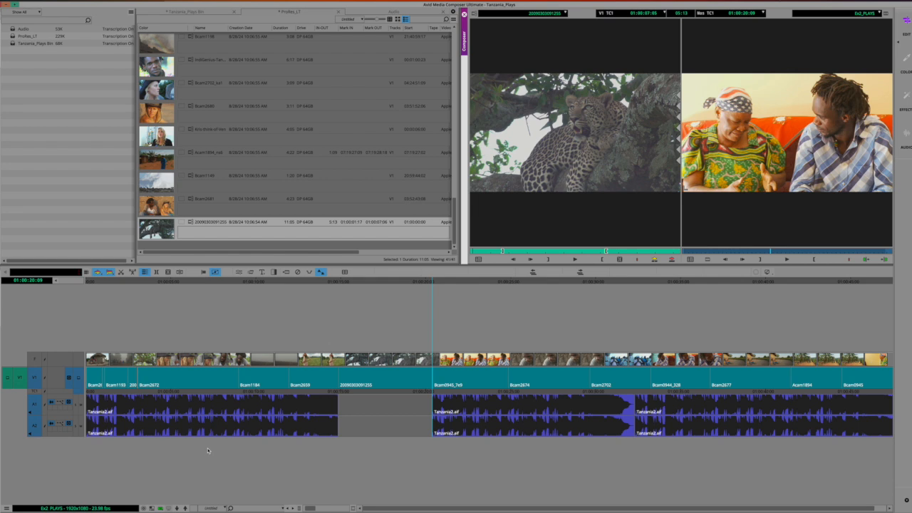
key("ctrl+z")
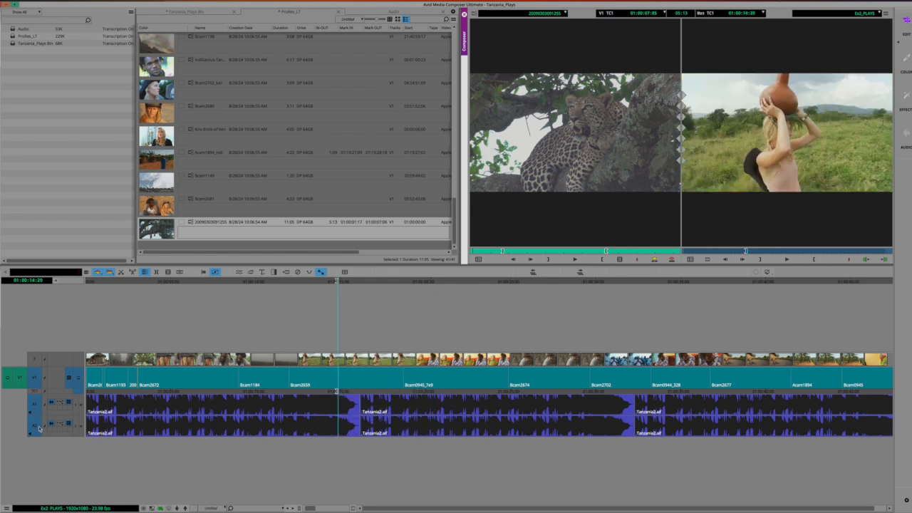
left_click(36, 426)
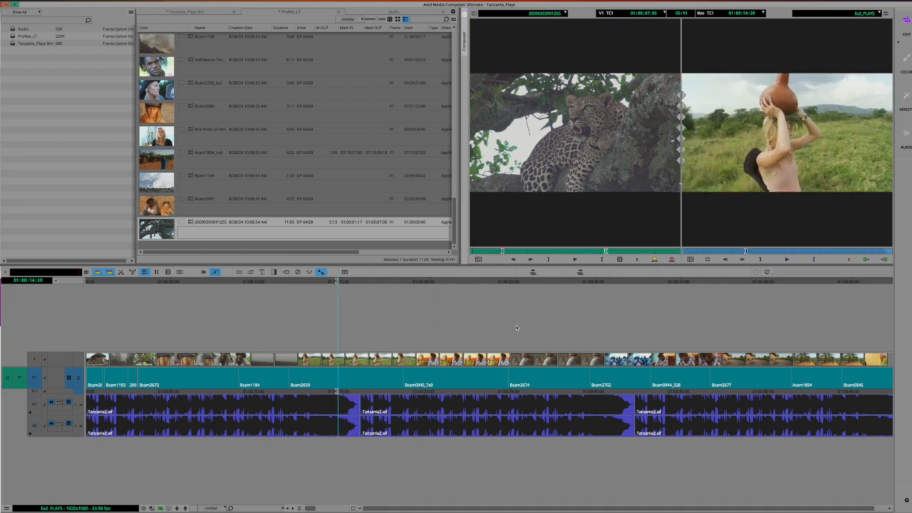
left_click(671, 260)
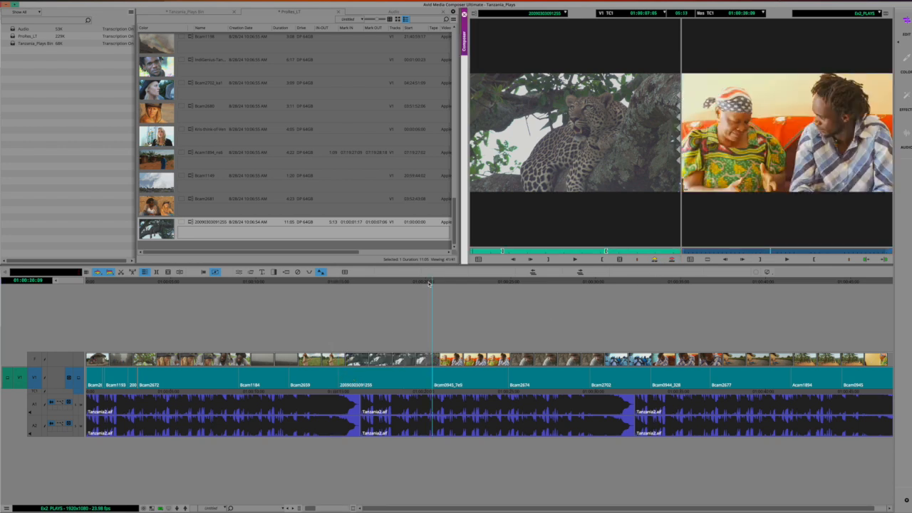
- Park on the leopard clip at 01:00:17:14 and raise its HSL master contrast to about 38 in Color Correction
left_click_drag(428, 282, 386, 298)
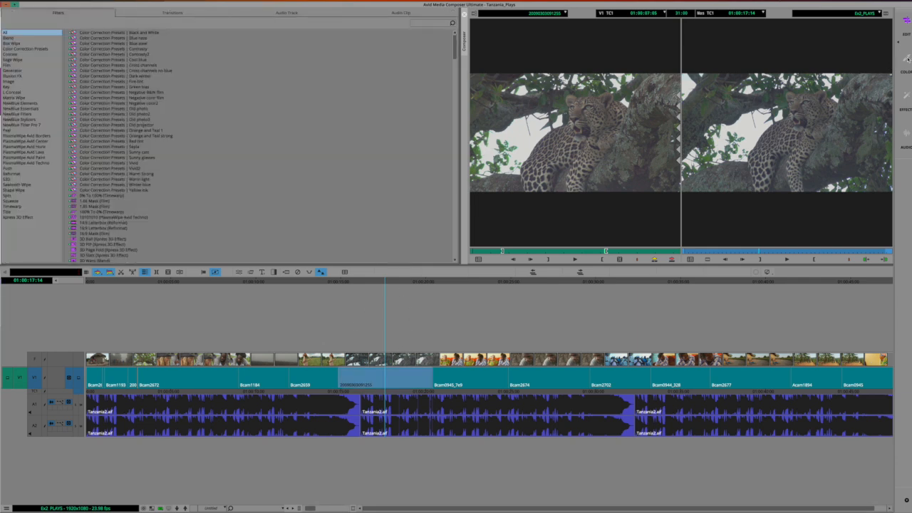
left_click(907, 59)
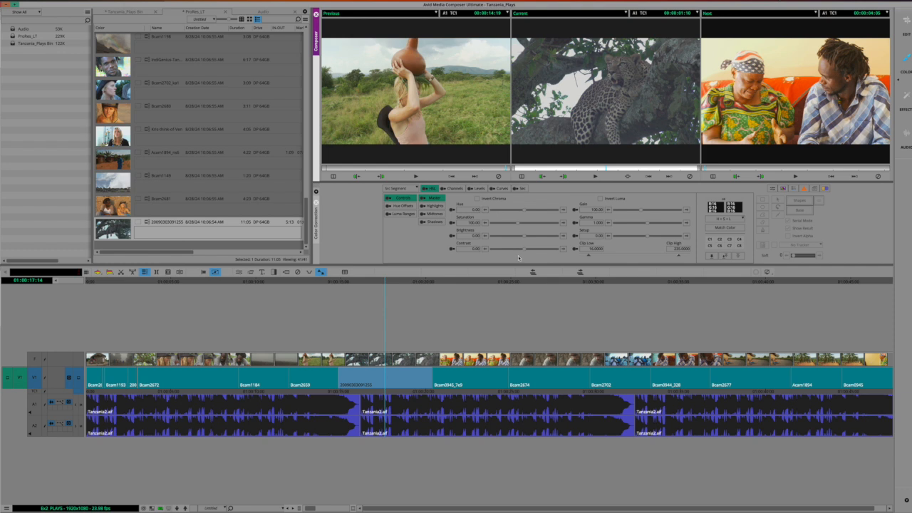
left_click_drag(525, 251, 537, 251)
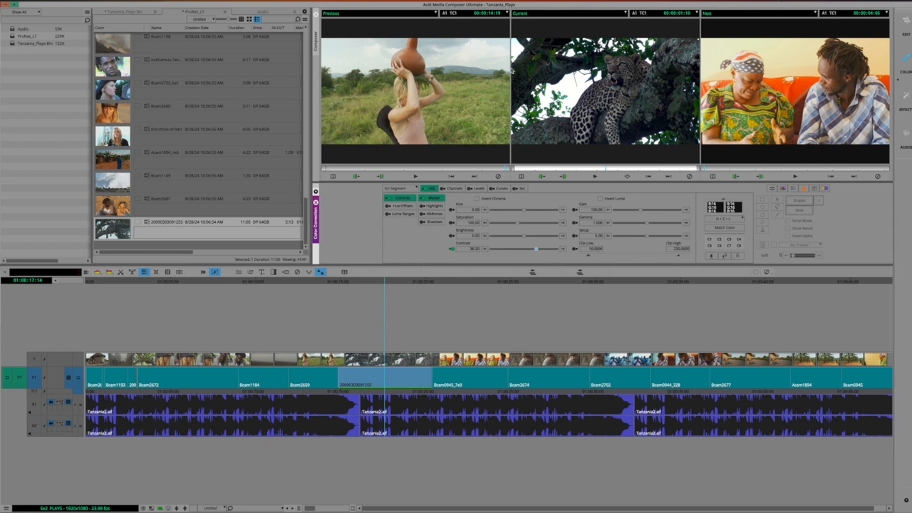
- Shift the application window aside and look through the Edit, Color, Effects and Audio workspaces
left_click_drag(551, 8, 412, 14)
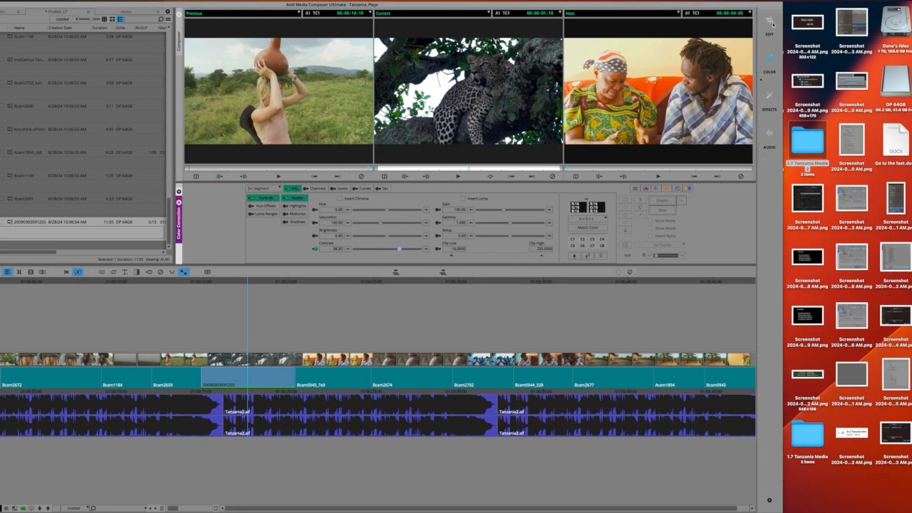
left_click(771, 27)
left_click(771, 63)
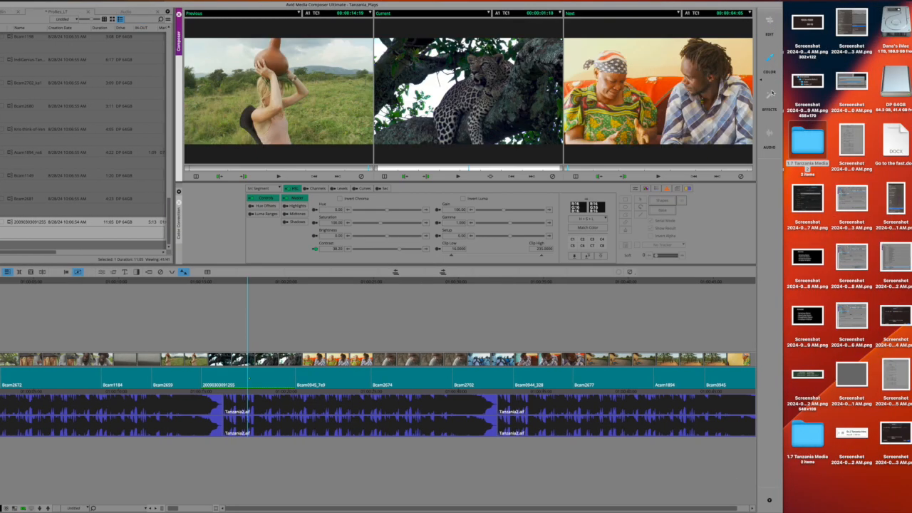
left_click(771, 93)
left_click(770, 134)
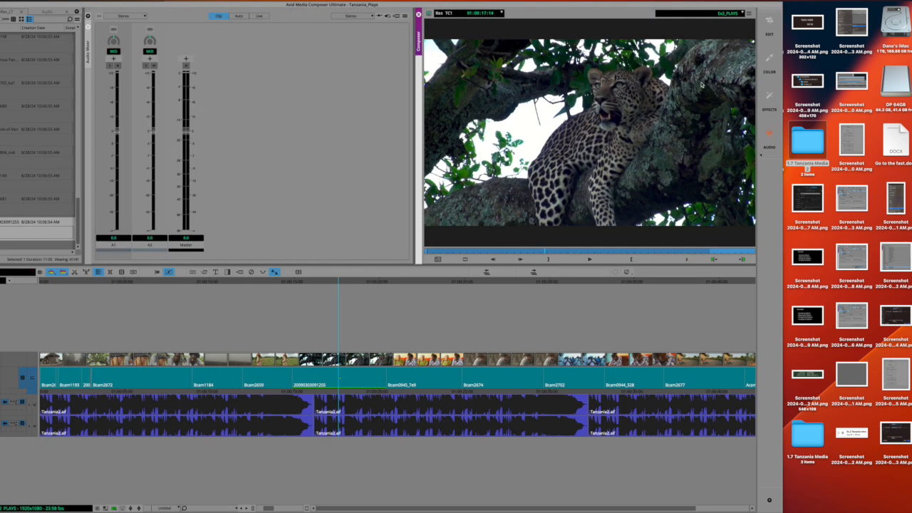
- Return to the Effects workspace and view the audio track and audio clip effects in the Effect Palette
left_click(768, 96)
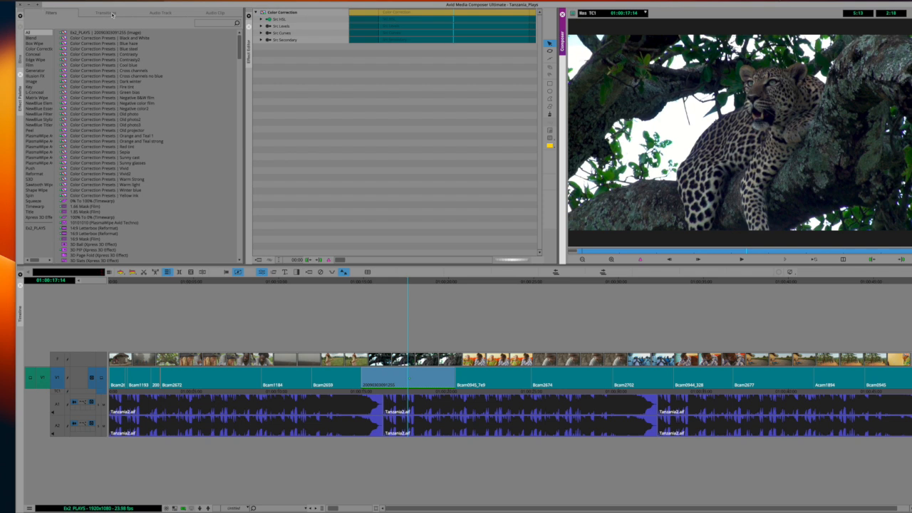
left_click(160, 12)
left_click(209, 13)
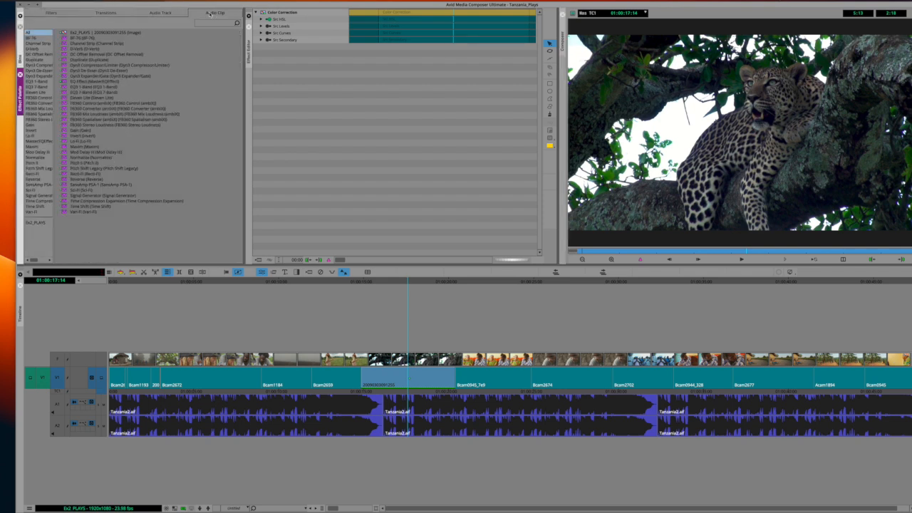
- Turn on video monitoring for V1 and select record tracks A1 and A2 in the timeline
left_click(42, 15)
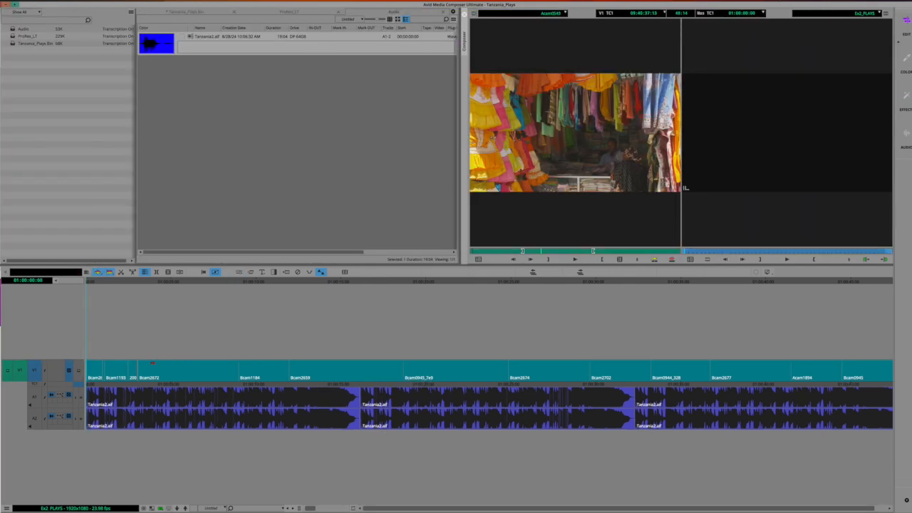
left_click(79, 371)
left_click(34, 397)
left_click(36, 418)
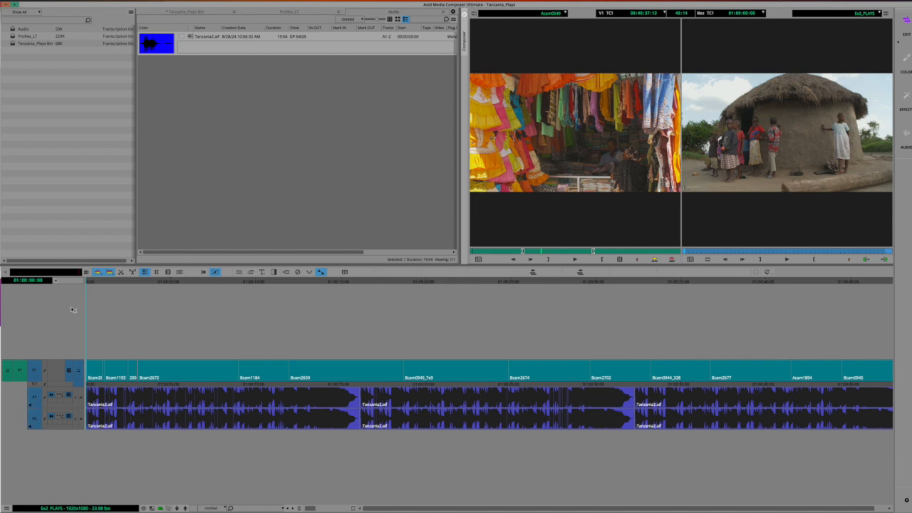
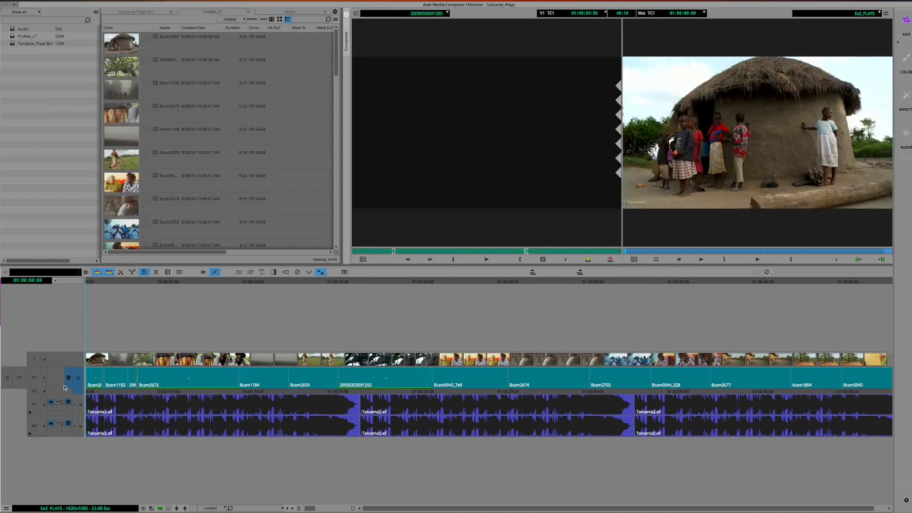
- Select sequence tracks V1 through A2 together and toggle the V1 video monitor off and back on
left_click_drag(38, 378, 34, 426)
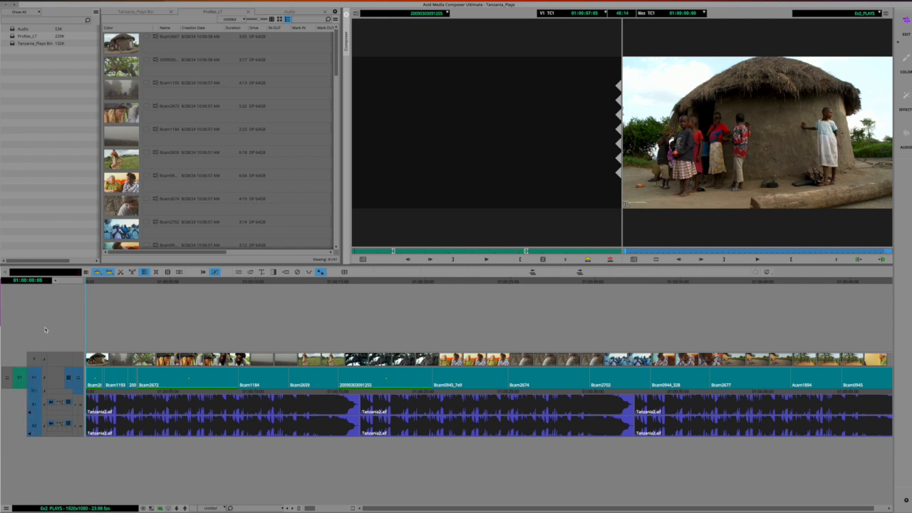
left_click(78, 379)
left_click(78, 379)
scroll(236, 369, "right", 1)
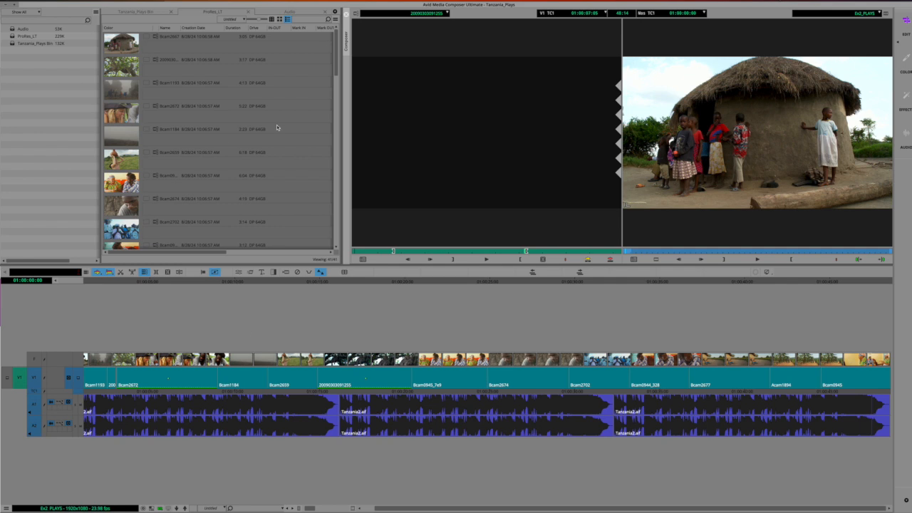
- Start exporting the sequence to a file and open its export options, moving the options dialog clear of the timeline
left_click(74, 1)
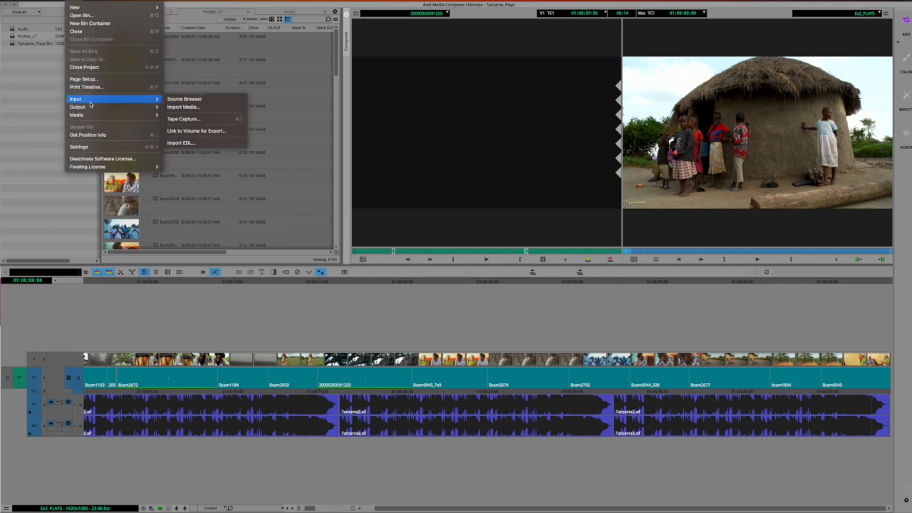
mouse_move(93, 107)
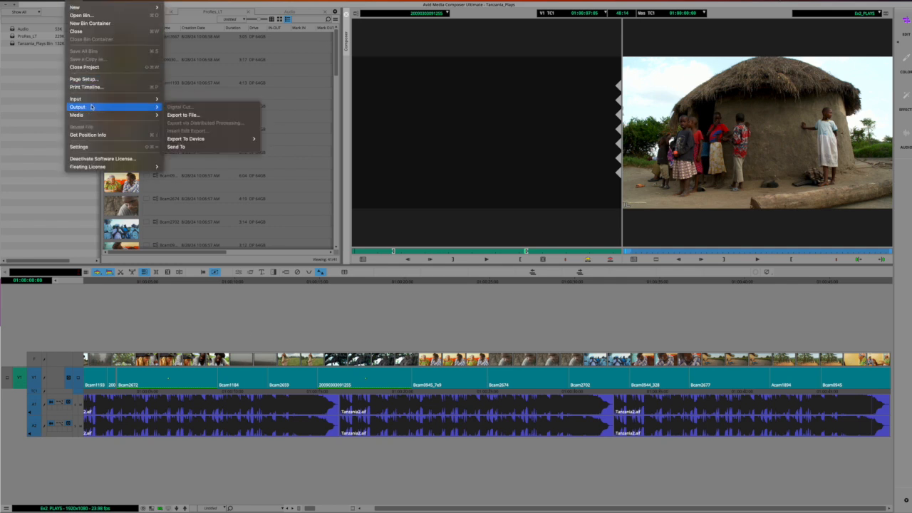
left_click(202, 116)
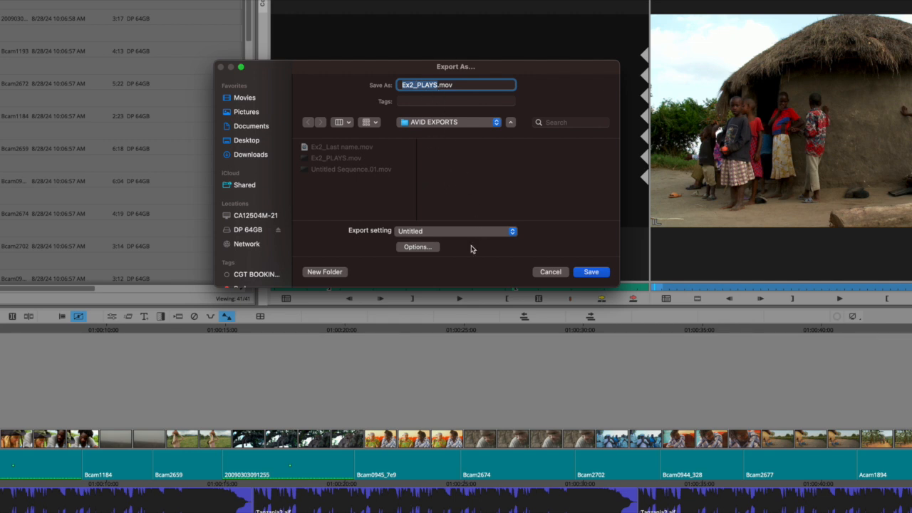
left_click(418, 248)
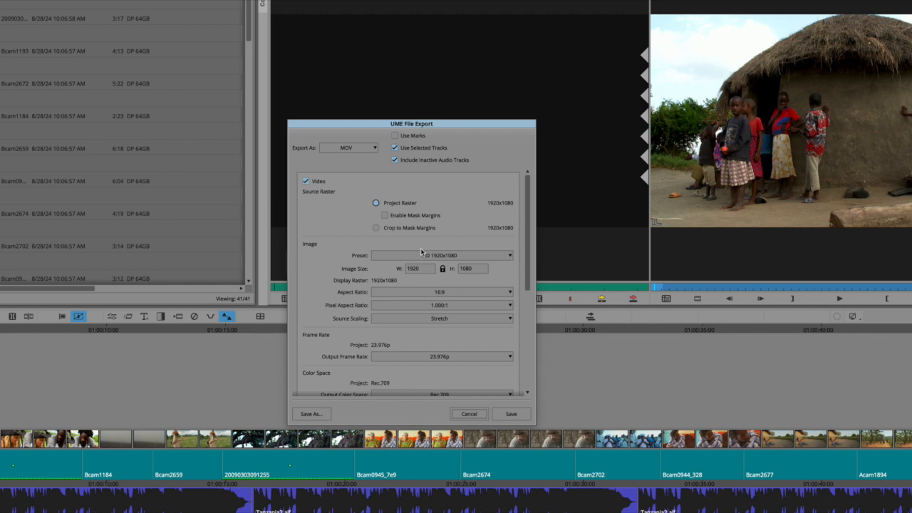
left_click_drag(452, 122, 426, 5)
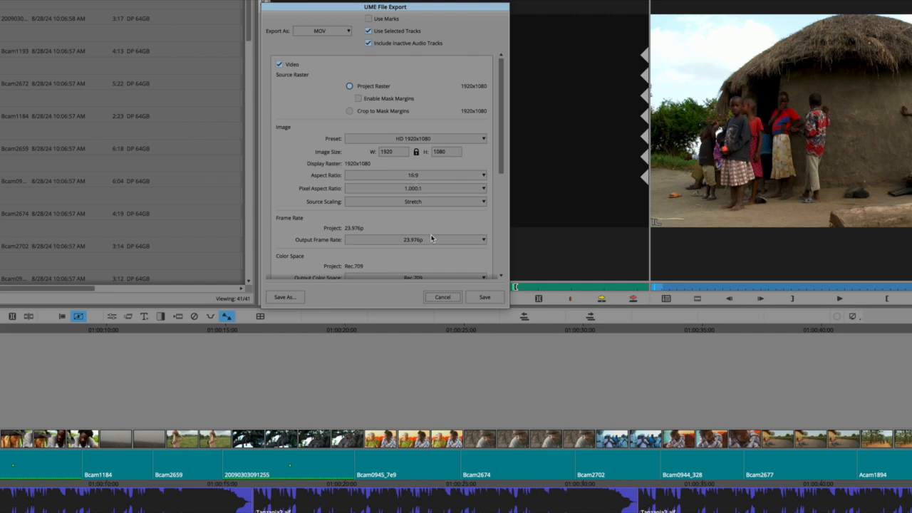
- Review the MOV export's video, compression and audio settings, keep H.264 as the codec family, and save the options
scroll(431, 235, "down", 2)
scroll(421, 202, "down", 3)
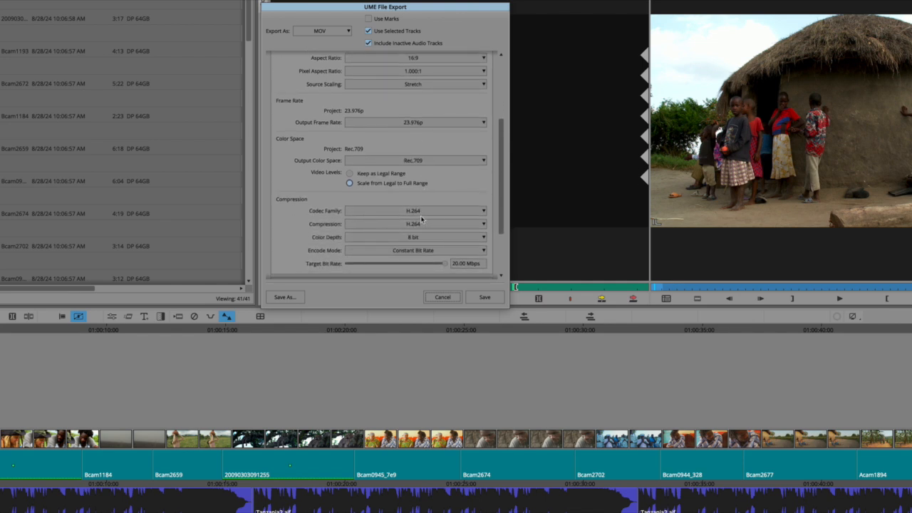
left_click(437, 214)
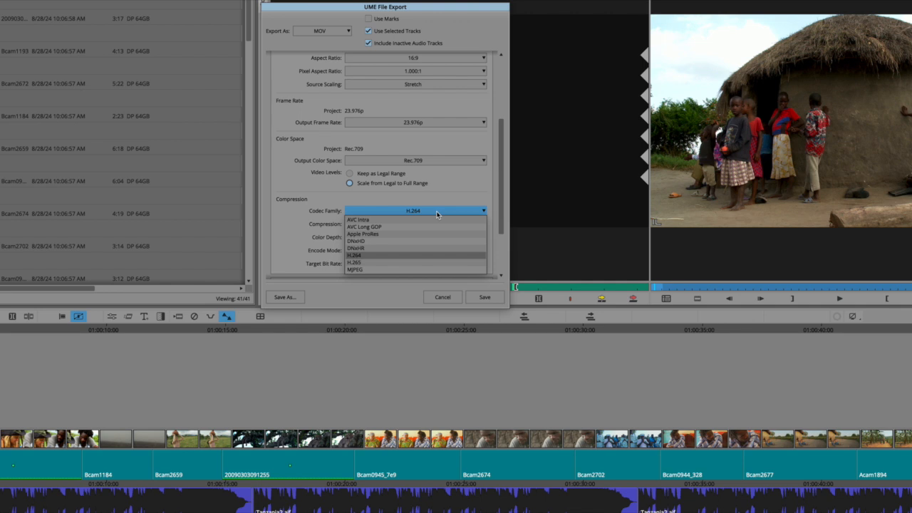
left_click(437, 215)
scroll(445, 242, "down", 3)
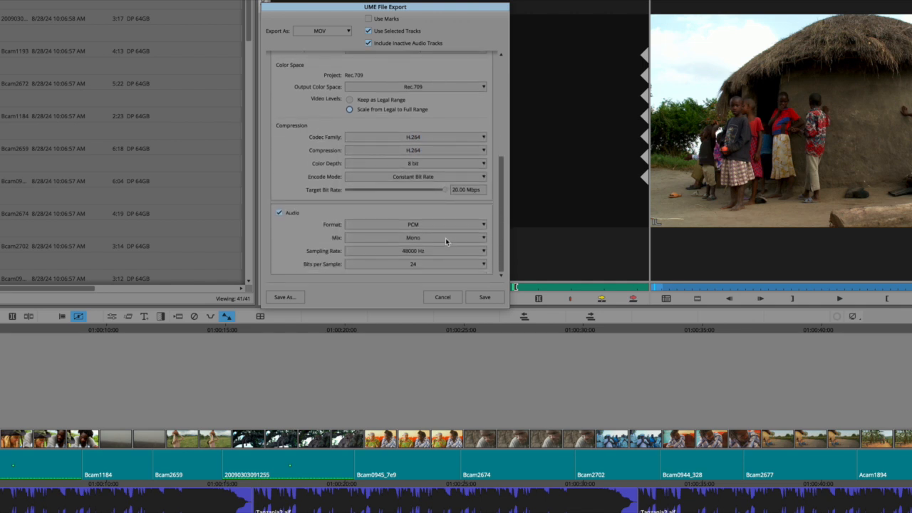
left_click(484, 297)
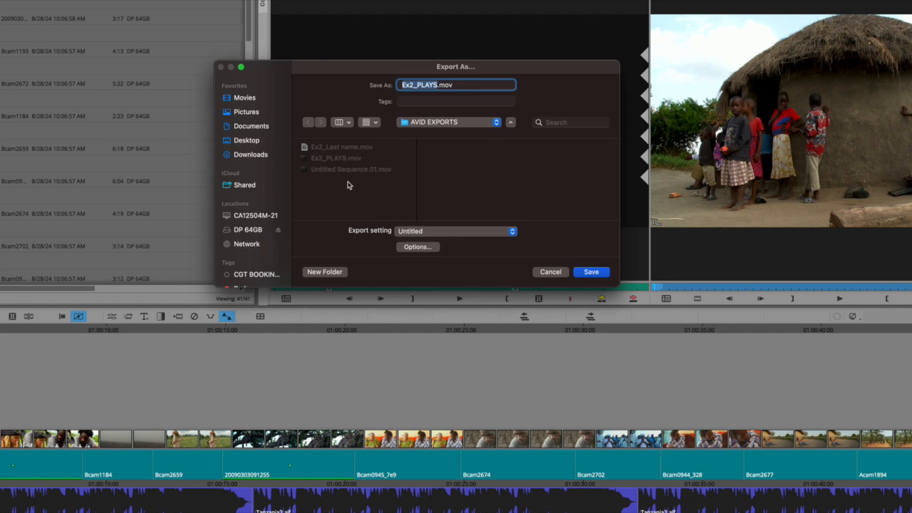
- Decline replacing the existing movie, append v2 to the export file name, and save it in the AVID EXPORTS folder
left_click(495, 123)
left_click(494, 124)
left_click(591, 274)
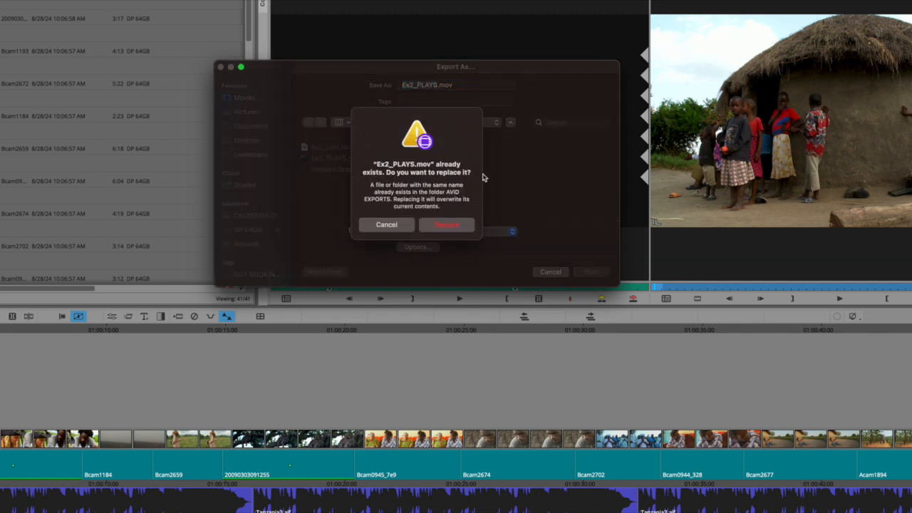
left_click(398, 226)
left_click(436, 85)
type("v2")
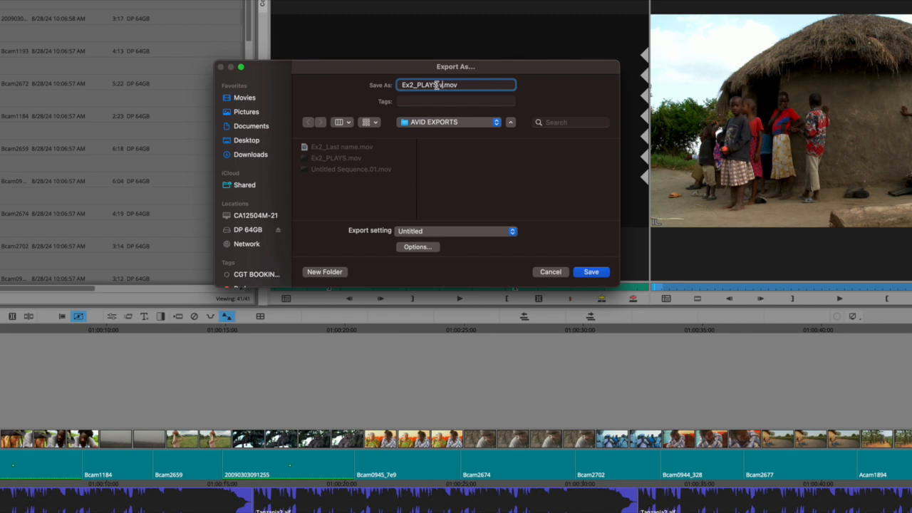
key("Return")
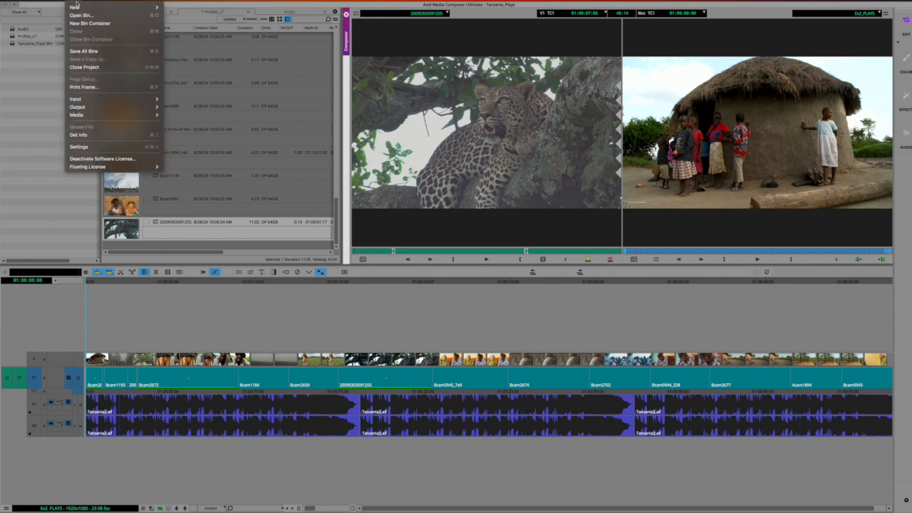
- Save all bins and quit the application
left_click(84, 52)
left_click(21, 2)
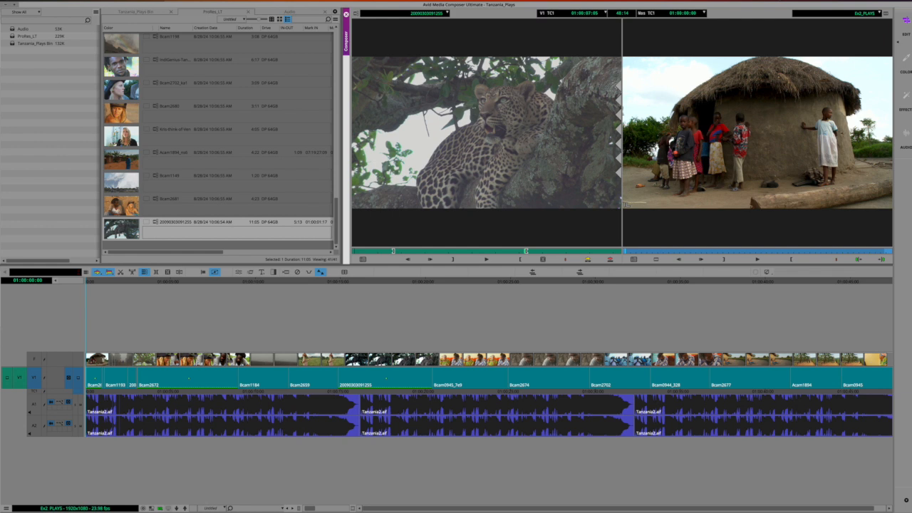
left_click(21, 2)
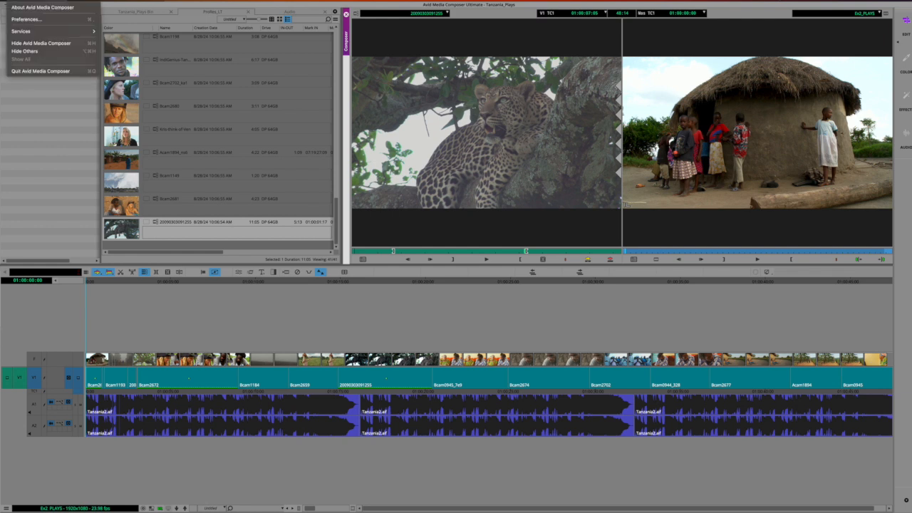
left_click(37, 70)
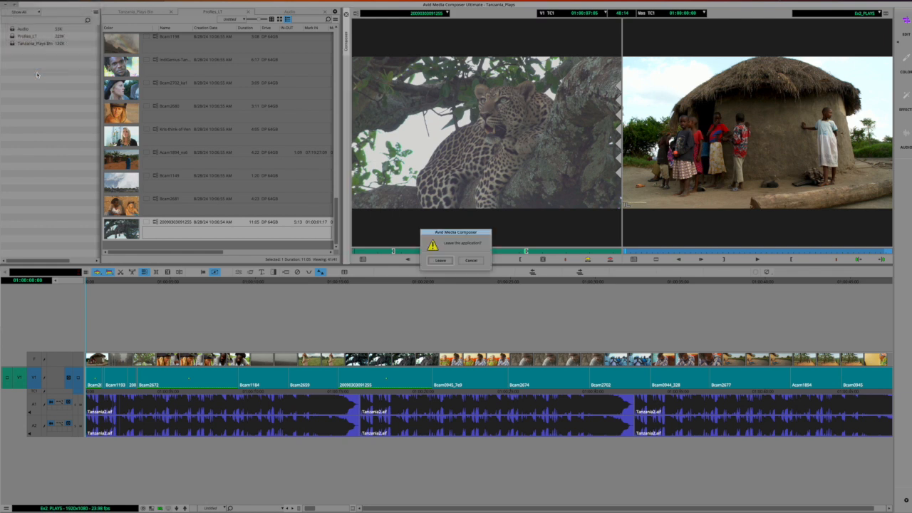
left_click(440, 260)
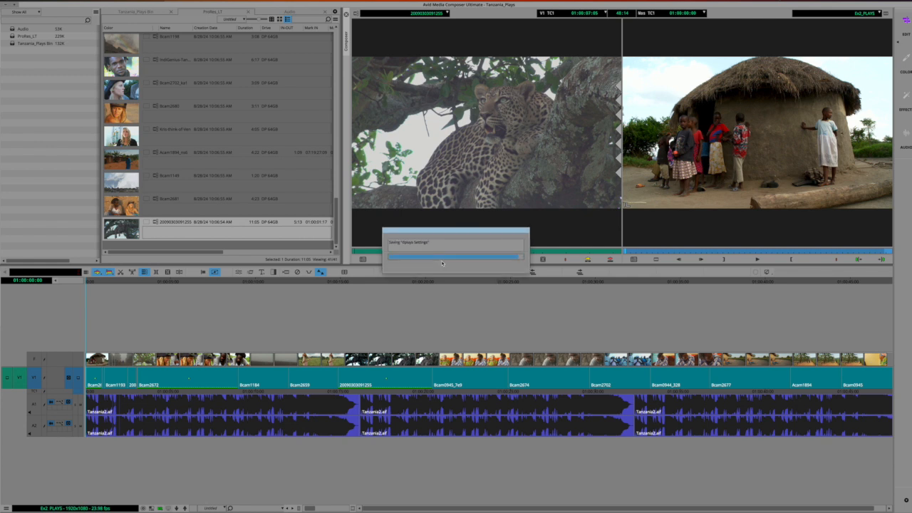